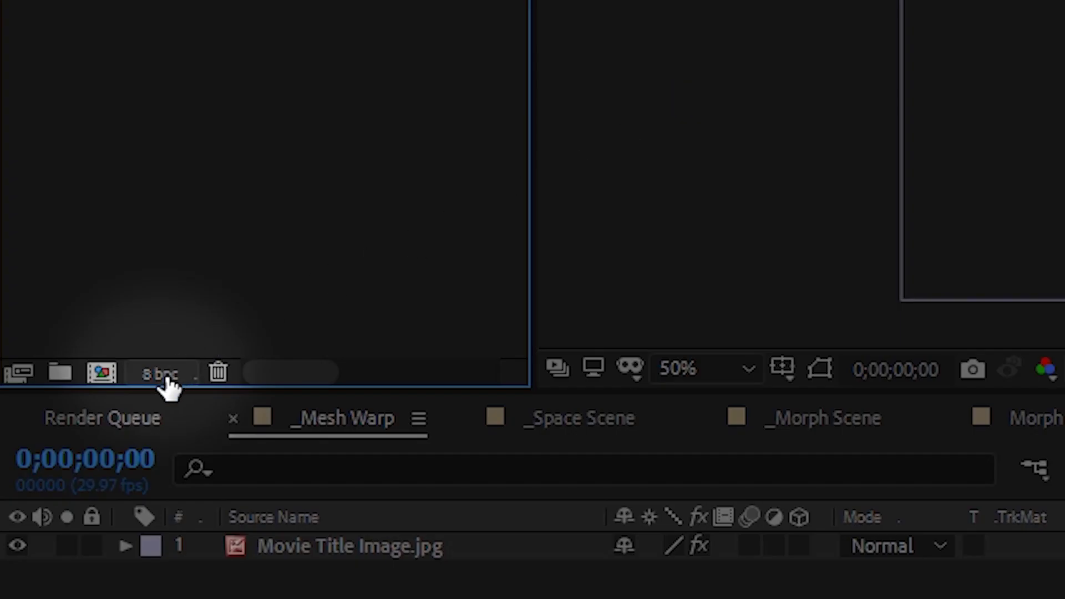
- Switch the project color depth to 16 bpc and apply the Mettle FreeForm Pro effect to the Movie Title Image.jpg layer
{"action": "left_click", "coordinate": [166, 376], "text": "alt"}
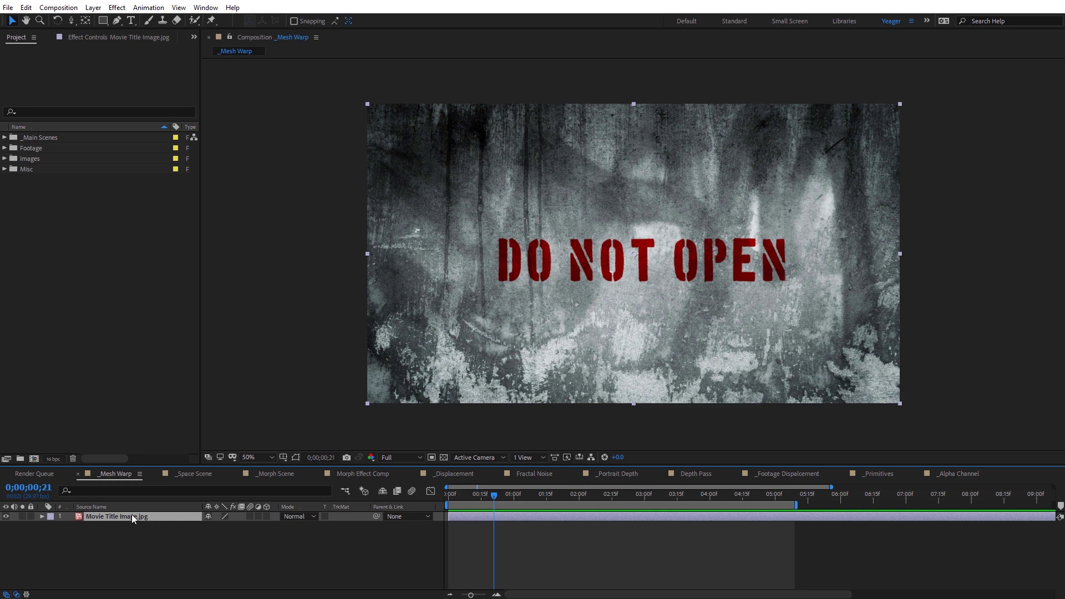
{"action": "left_click", "coordinate": [117, 8]}
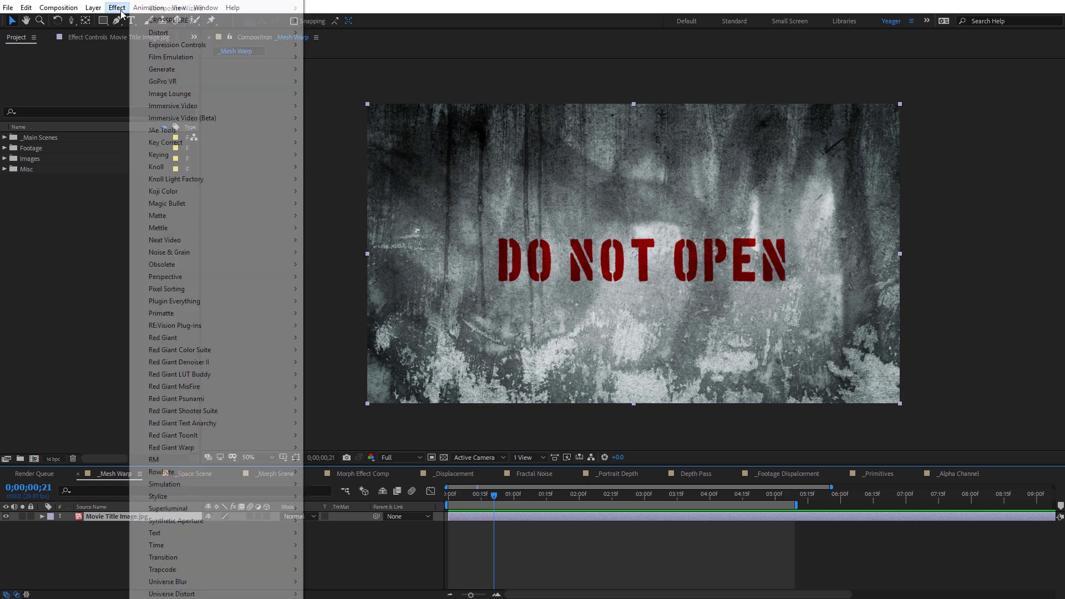
{"action": "mouse_move", "coordinate": [233, 228]}
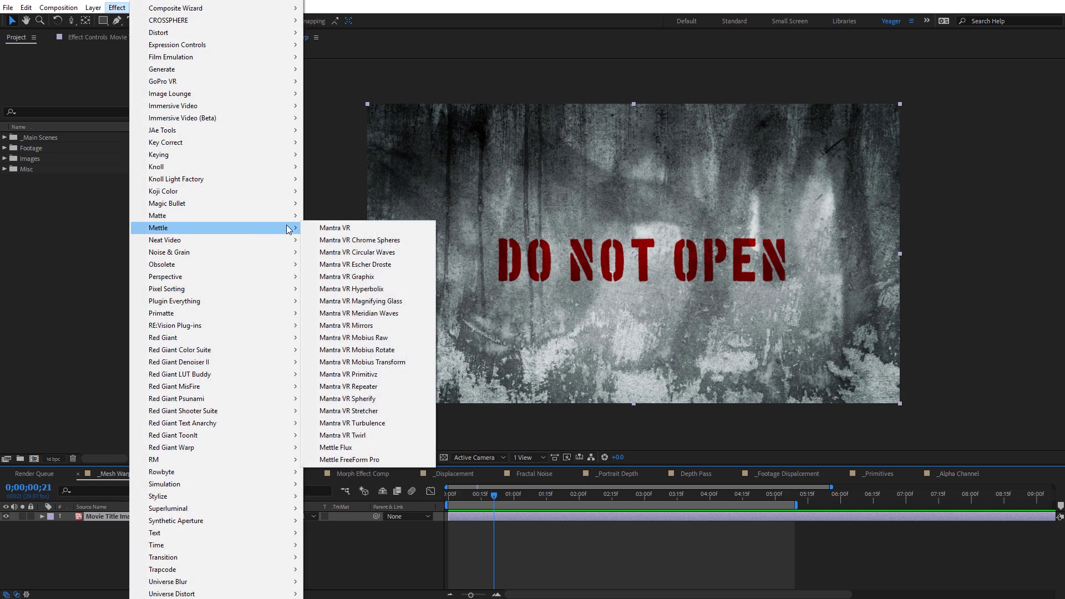
{"action": "left_click", "coordinate": [349, 460]}
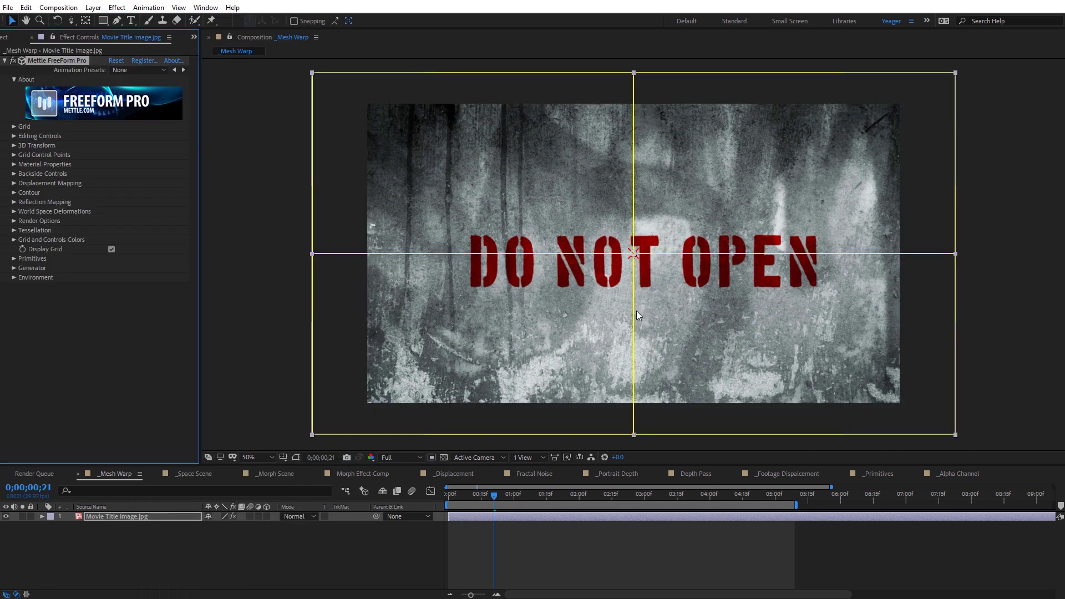
- Add a two-node camera with the 50mm preset to the composition and orbit it slightly to one side
{"action": "right_click", "coordinate": [262, 280]}
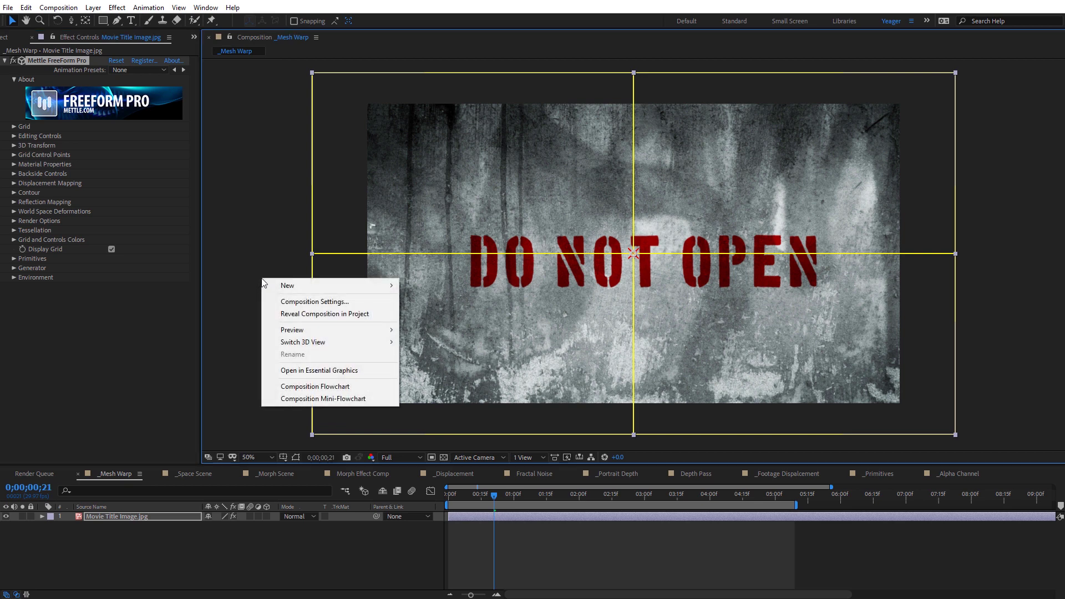
{"action": "mouse_move", "coordinate": [344, 285]}
{"action": "left_click", "coordinate": [470, 338]}
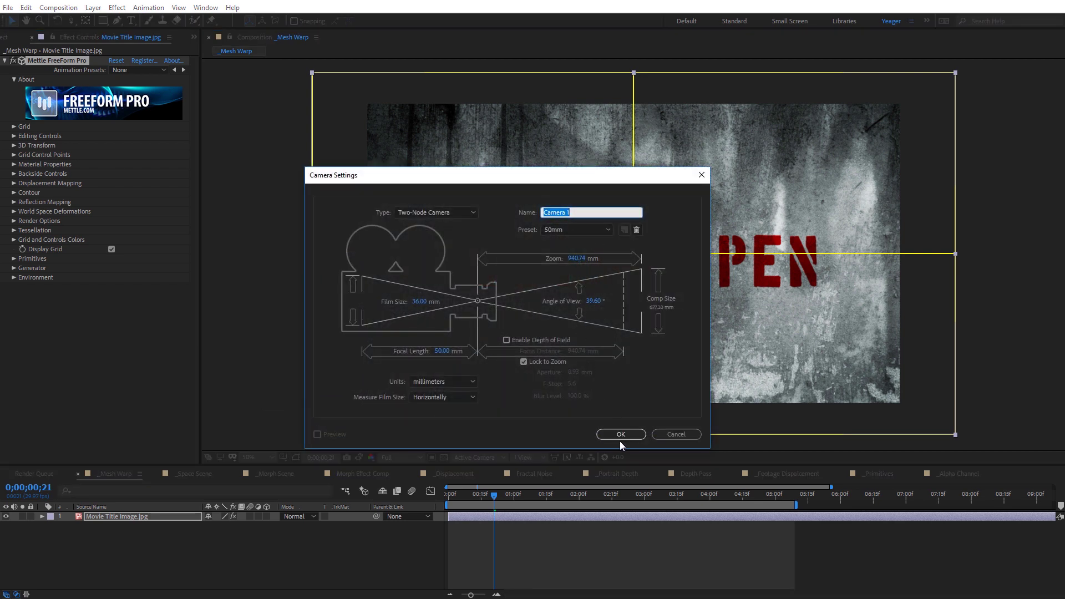
{"action": "left_click", "coordinate": [621, 434]}
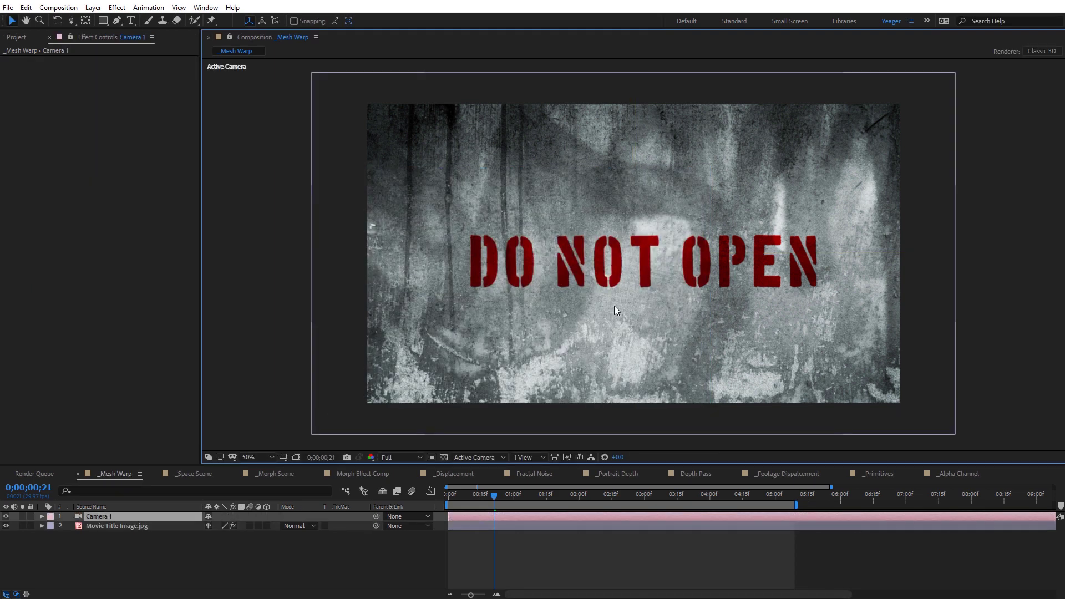
{"action": "key", "text": "c"}
{"action": "left_click_drag", "start_coordinate": [629, 298], "coordinate": [653, 298]}
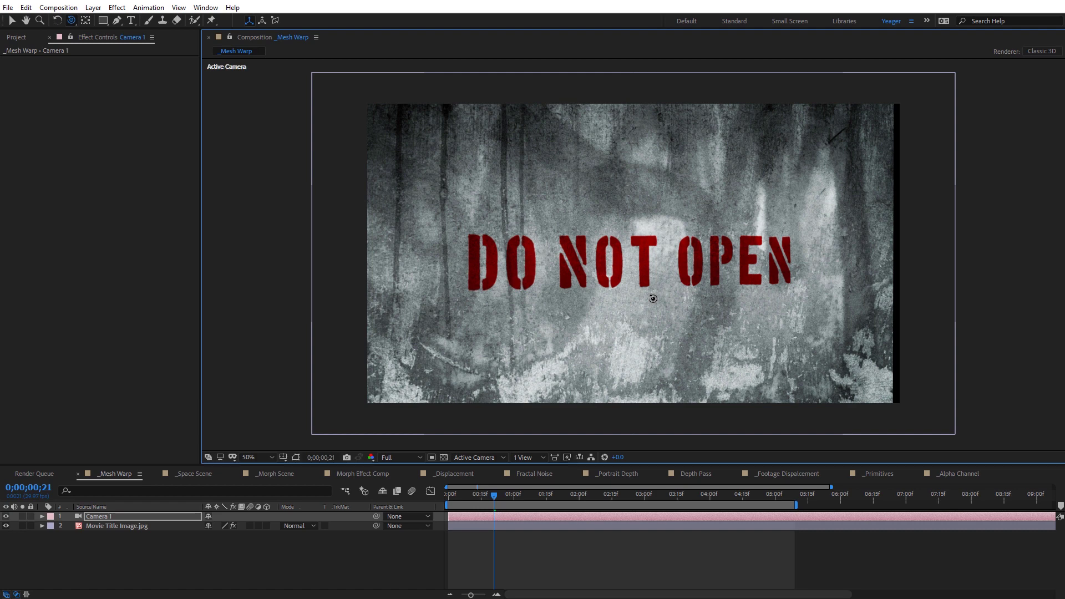
- Add a white parallel light that casts shadows and move its point of interest to the lower edge of the word DO
{"action": "right_click", "coordinate": [246, 223]}
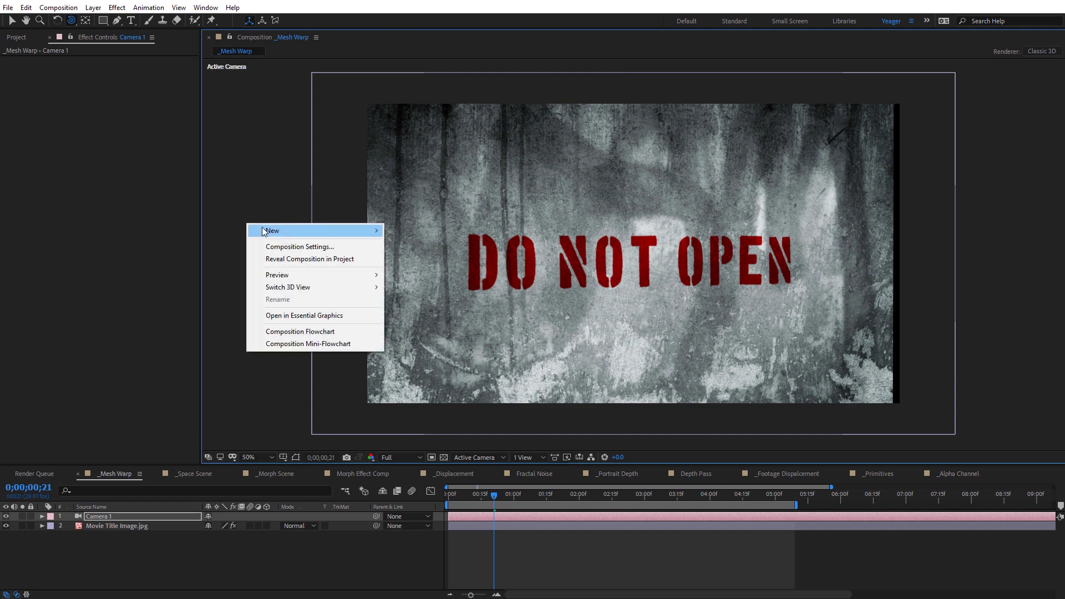
{"action": "mouse_move", "coordinate": [262, 227]}
{"action": "left_click", "coordinate": [429, 270]}
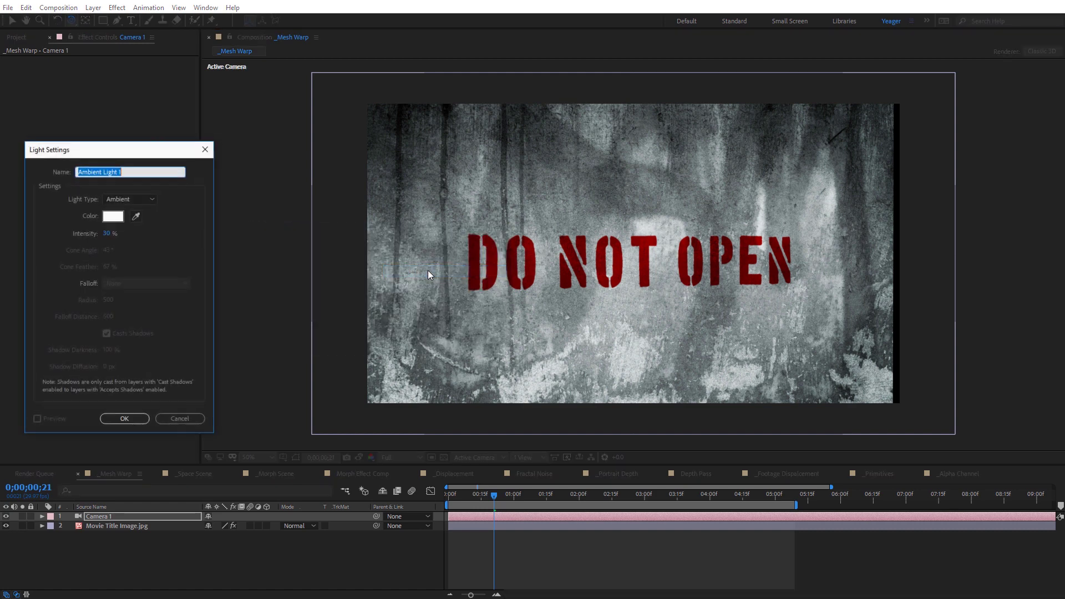
{"action": "left_click_drag", "start_coordinate": [131, 150], "coordinate": [421, 151]}
{"action": "left_click", "coordinate": [416, 200]}
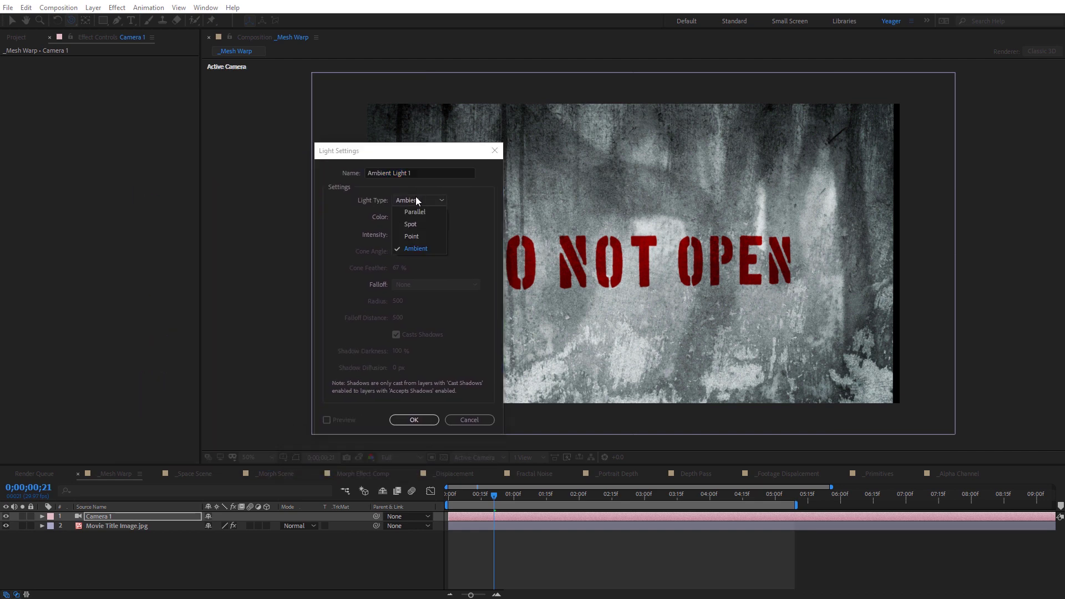
{"action": "left_click", "coordinate": [428, 214]}
{"action": "left_click", "coordinate": [398, 234]}
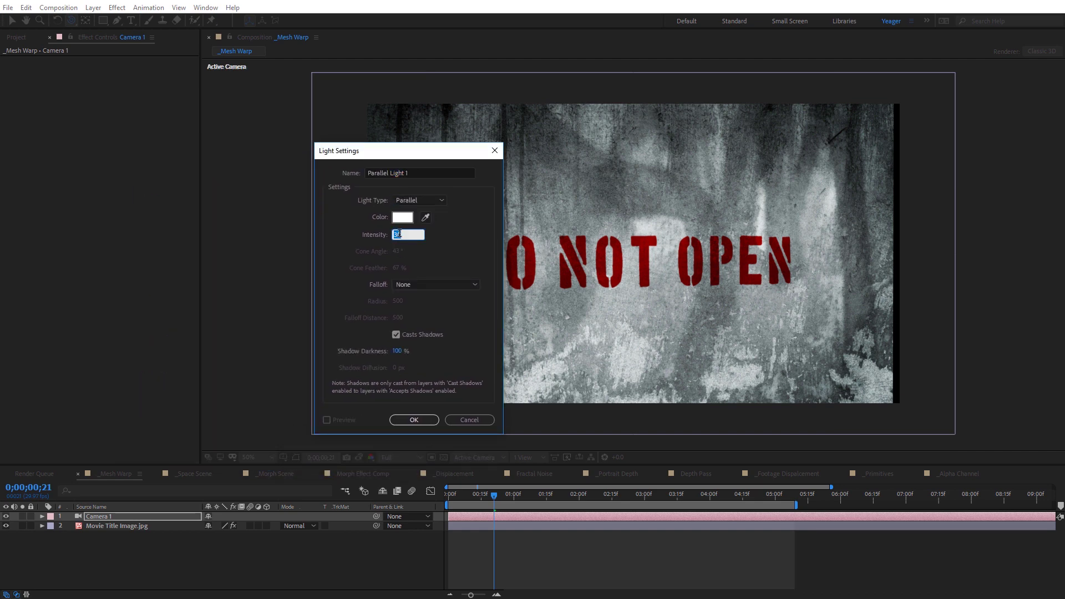
{"action": "left_click", "coordinate": [466, 264]}
{"action": "left_click", "coordinate": [414, 420]}
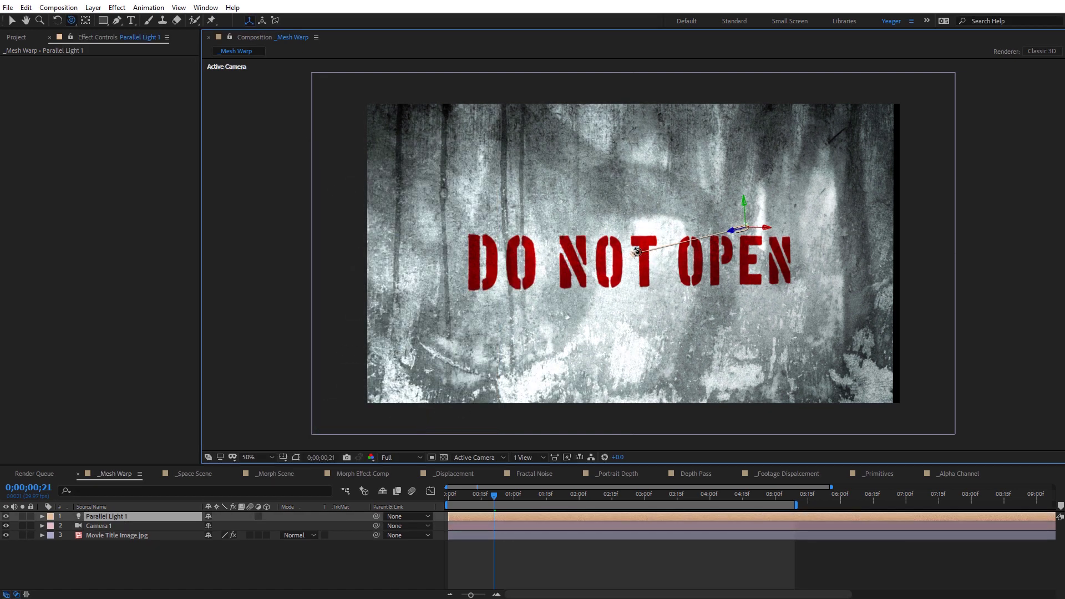
{"action": "key", "text": "v"}
{"action": "left_click_drag", "start_coordinate": [637, 251], "coordinate": [531, 286]}
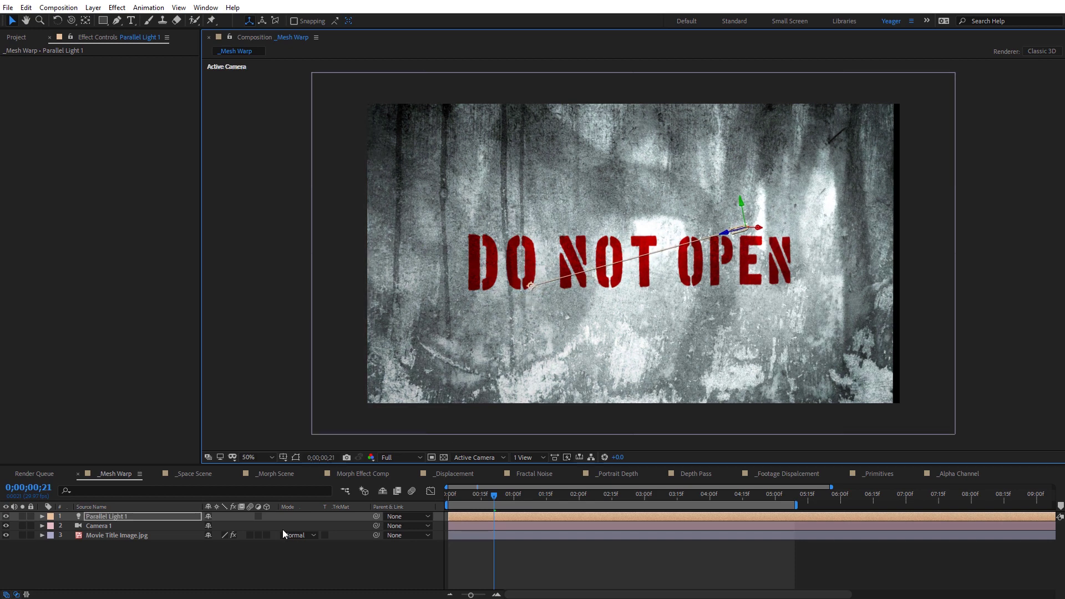
- Set the FreeForm Pro grid on the title image layer to 9 rows and 16 columns
{"action": "left_click", "coordinate": [102, 534]}
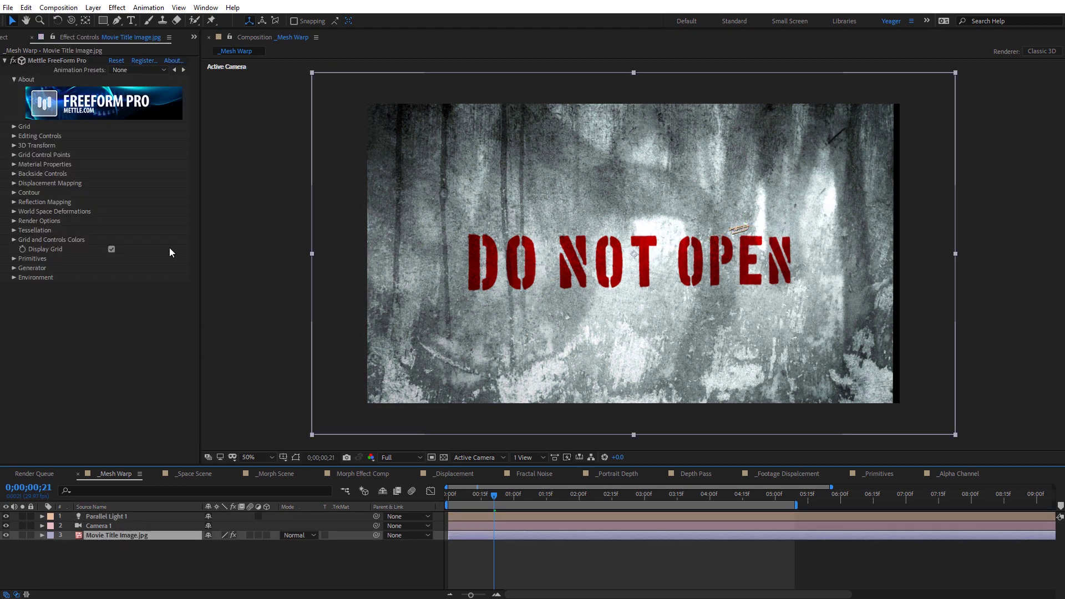
{"action": "left_click", "coordinate": [15, 127]}
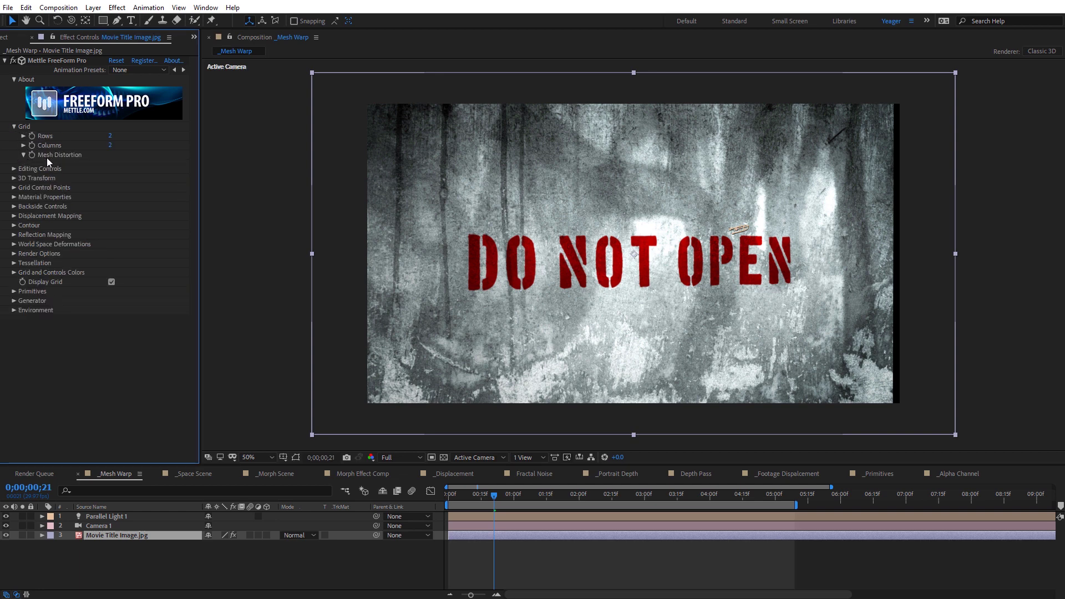
{"action": "left_click", "coordinate": [47, 60]}
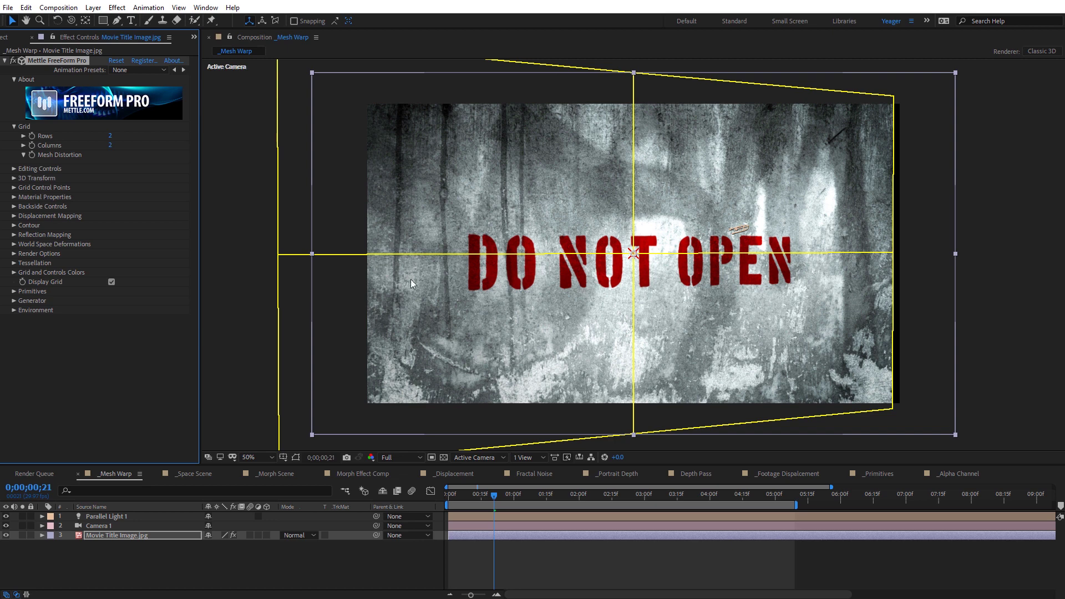
{"action": "left_click", "coordinate": [110, 136]}
{"action": "type", "text": "9"}
{"action": "left_click", "coordinate": [114, 146]}
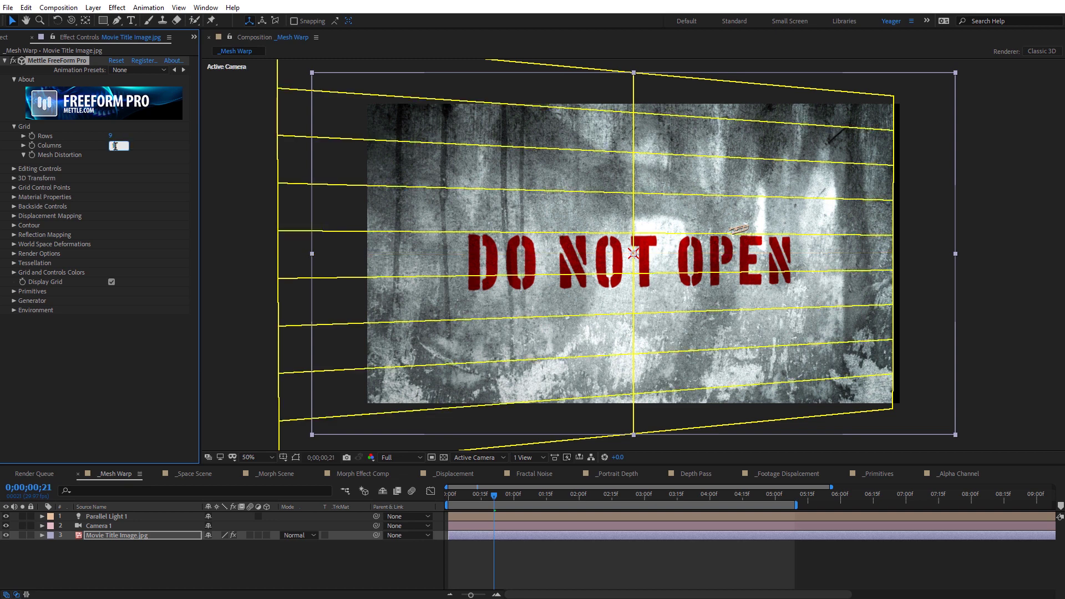
{"action": "type", "text": "16"}
{"action": "key", "text": "Return"}
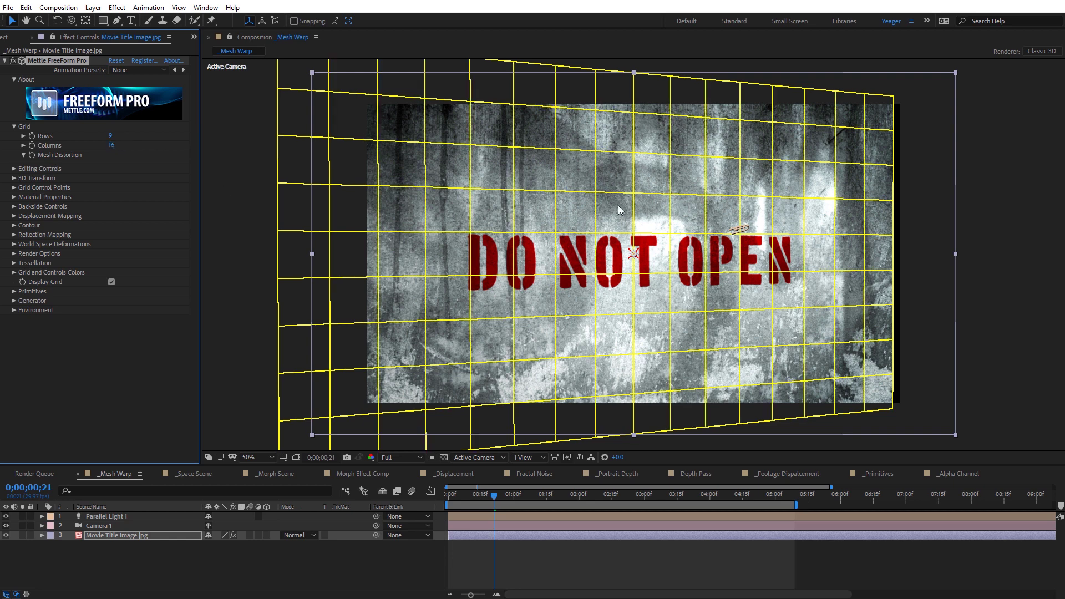
- Pull the mesh point above the gap between DO and NOT toward DO, and check the deformation from several camera angles
{"action": "left_click", "coordinate": [557, 191]}
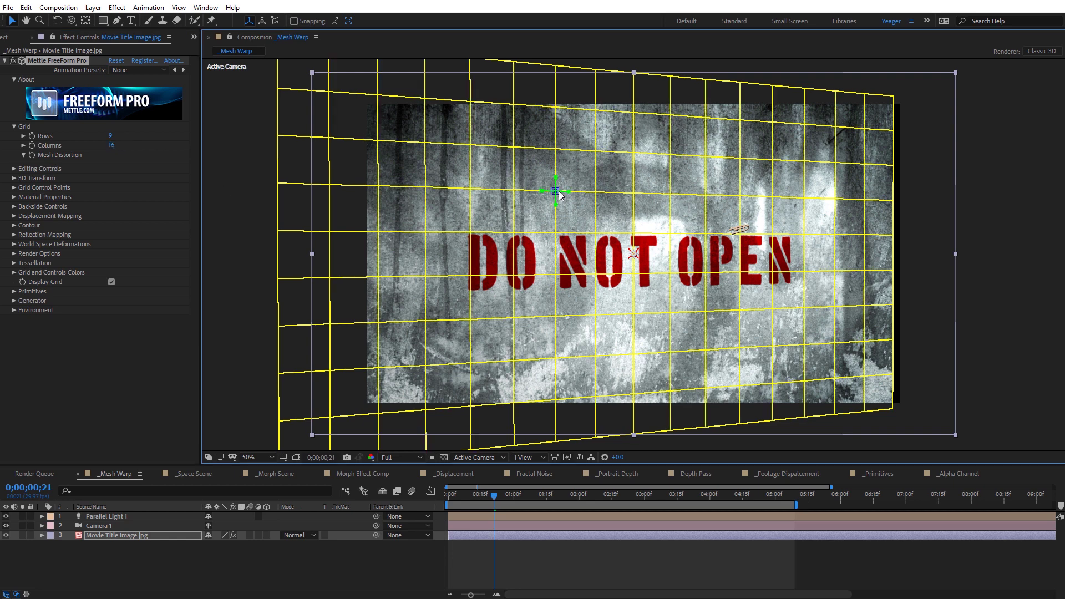
{"action": "left_click_drag", "start_coordinate": [556, 193], "coordinate": [535, 196]}
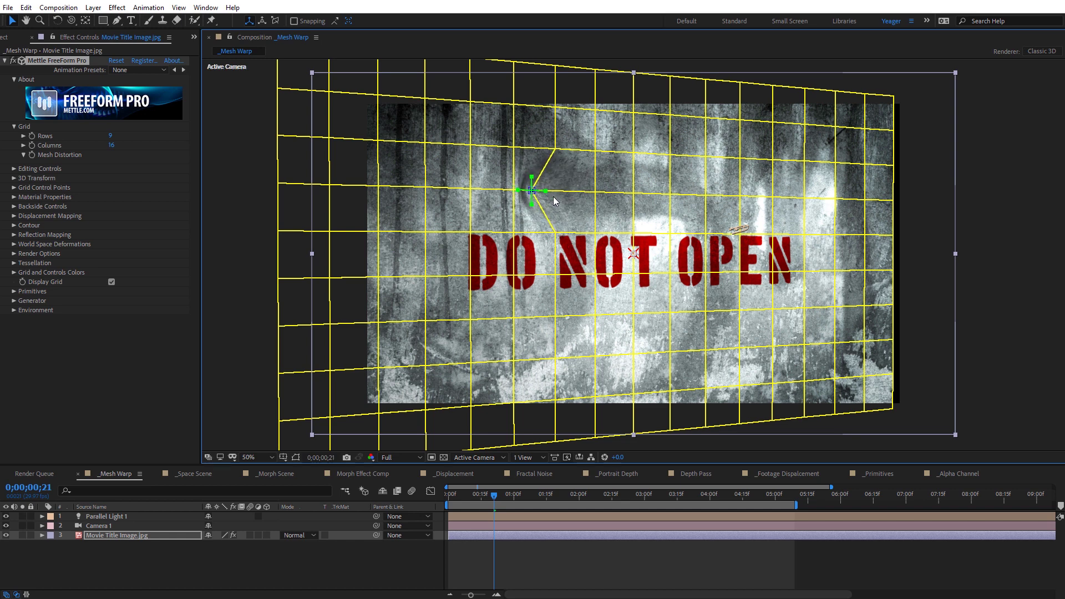
{"action": "key", "text": "c"}
{"action": "left_click_drag", "start_coordinate": [604, 208], "coordinate": [570, 230]}
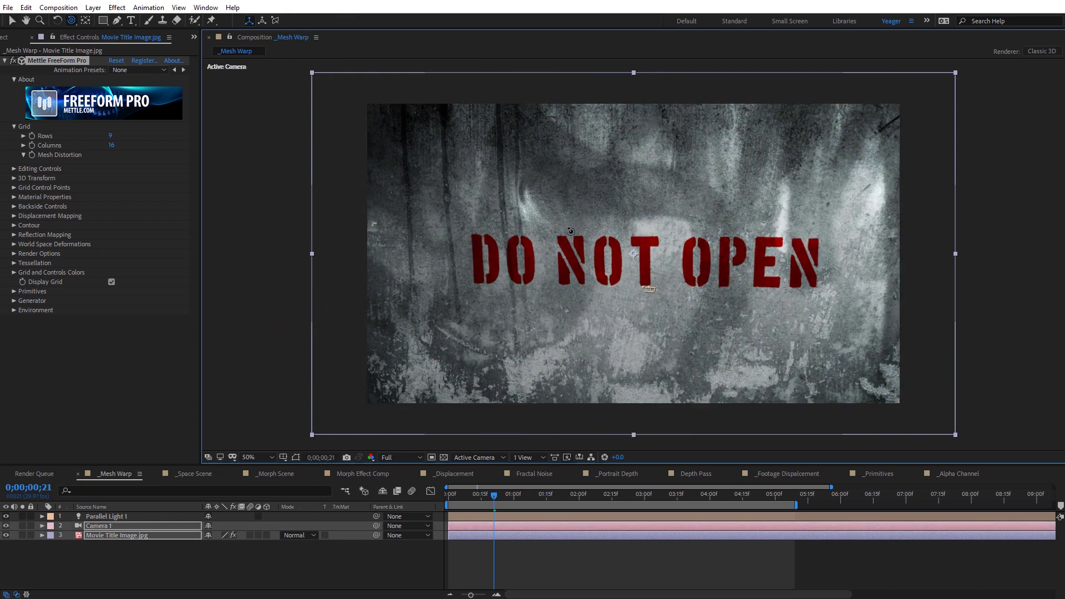
{"action": "left_click_drag", "start_coordinate": [648, 288], "coordinate": [461, 226]}
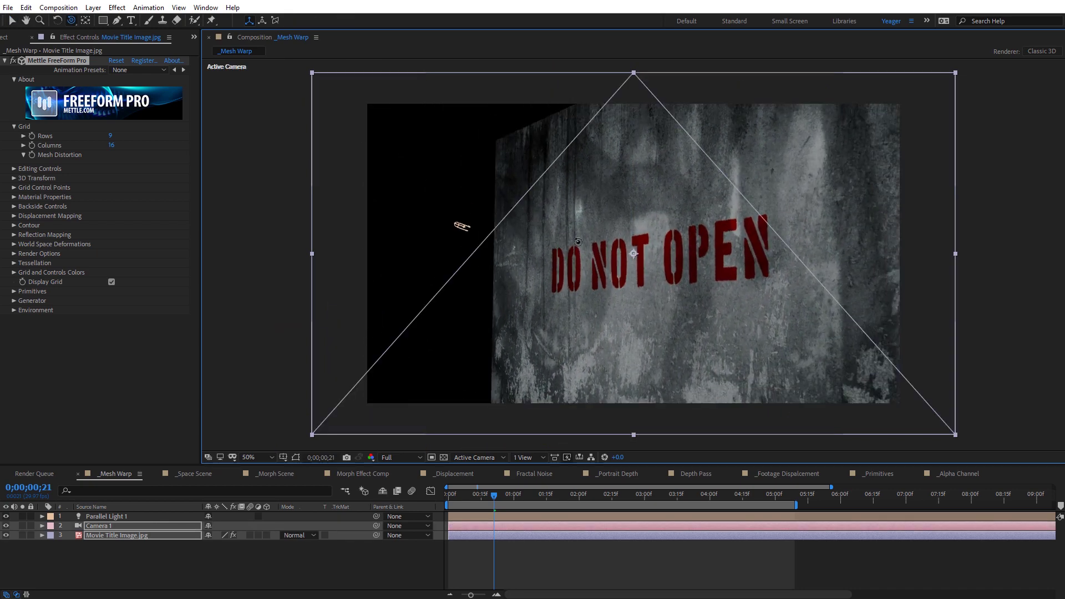
{"action": "left_click_drag", "start_coordinate": [578, 242], "coordinate": [590, 223]}
{"action": "key", "text": "v"}
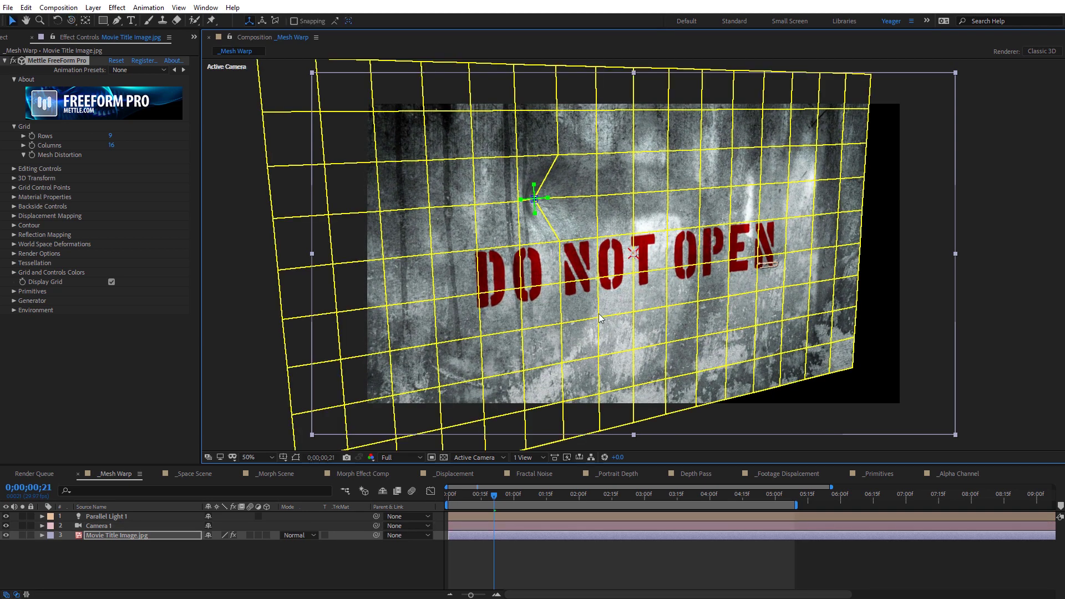
- Displace three more mesh points: one below NOT, one beside the end of OPEN and one above OPEN
{"action": "left_click_drag", "start_coordinate": [598, 322], "coordinate": [563, 299]}
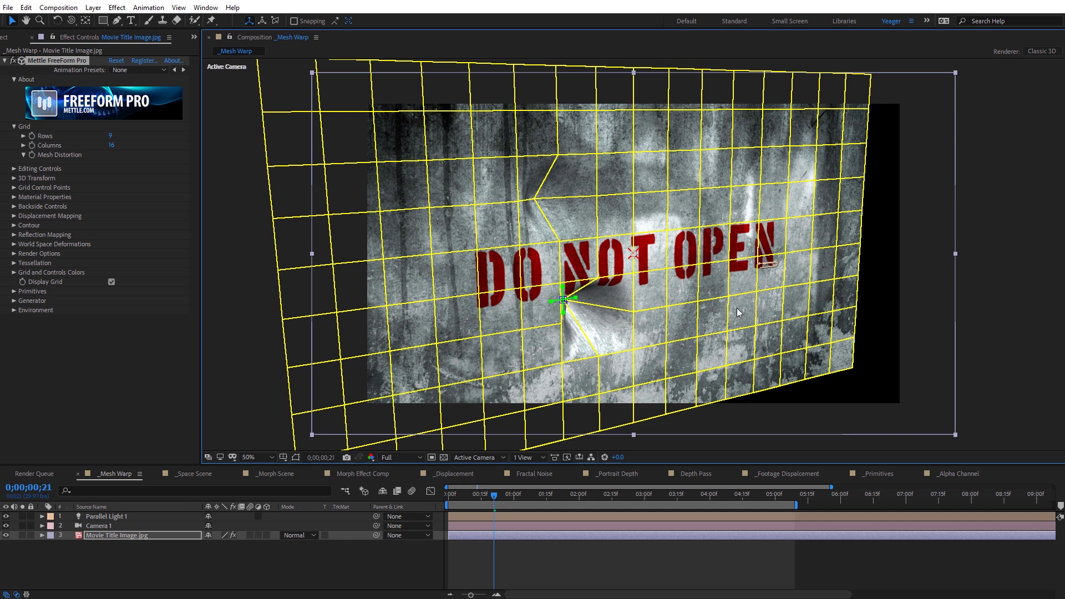
{"action": "left_click_drag", "start_coordinate": [787, 216], "coordinate": [768, 209]}
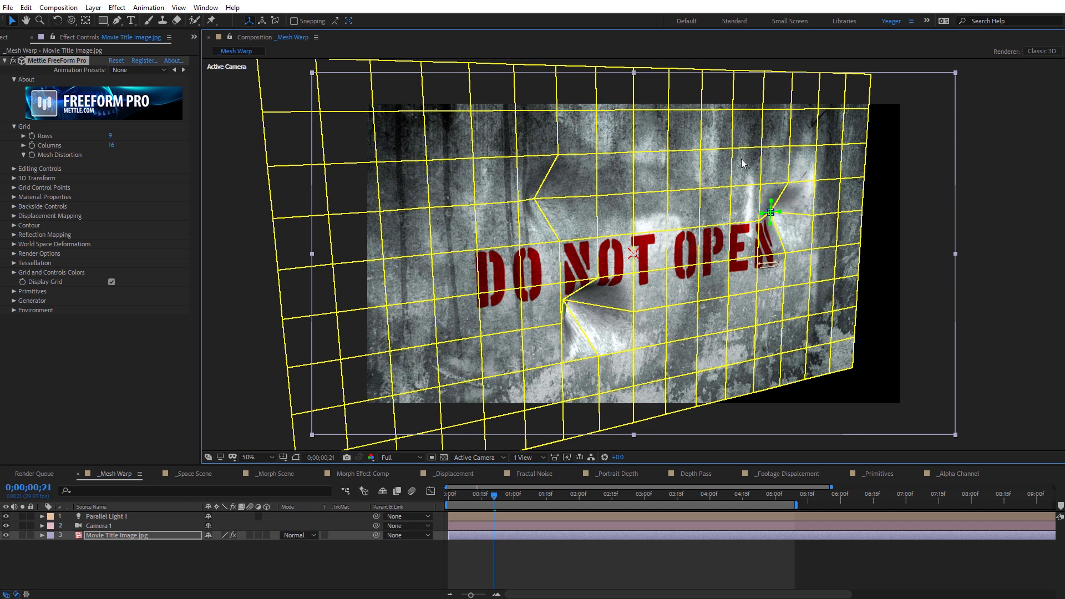
{"action": "left_click_drag", "start_coordinate": [734, 151], "coordinate": [751, 159]}
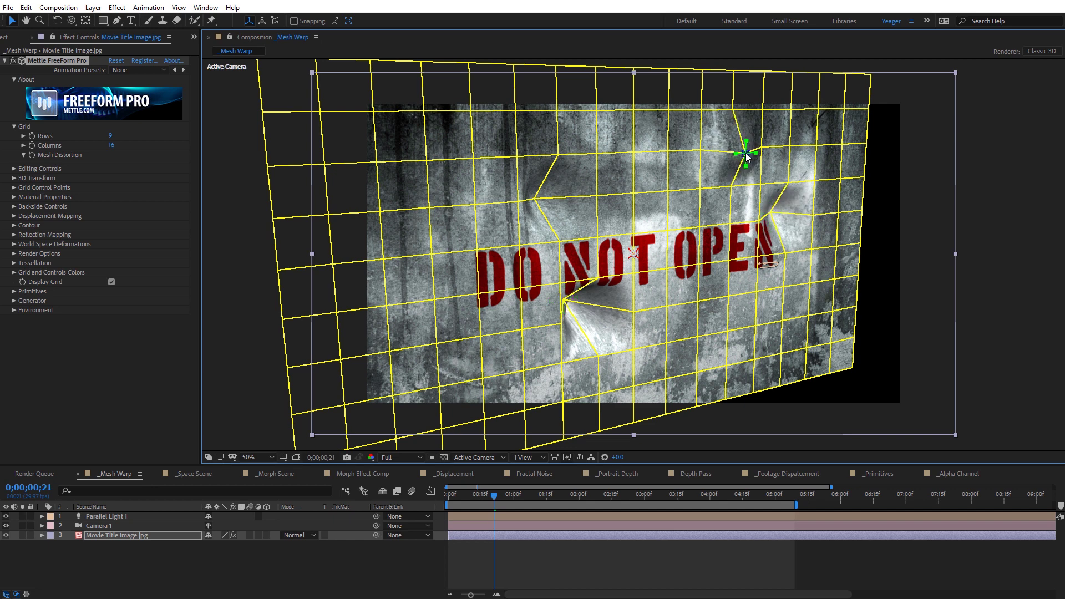
- Restrict mesh manipulation to Z only and displace points above and beside DO and several below OPEN
{"action": "left_click", "coordinate": [15, 169]}
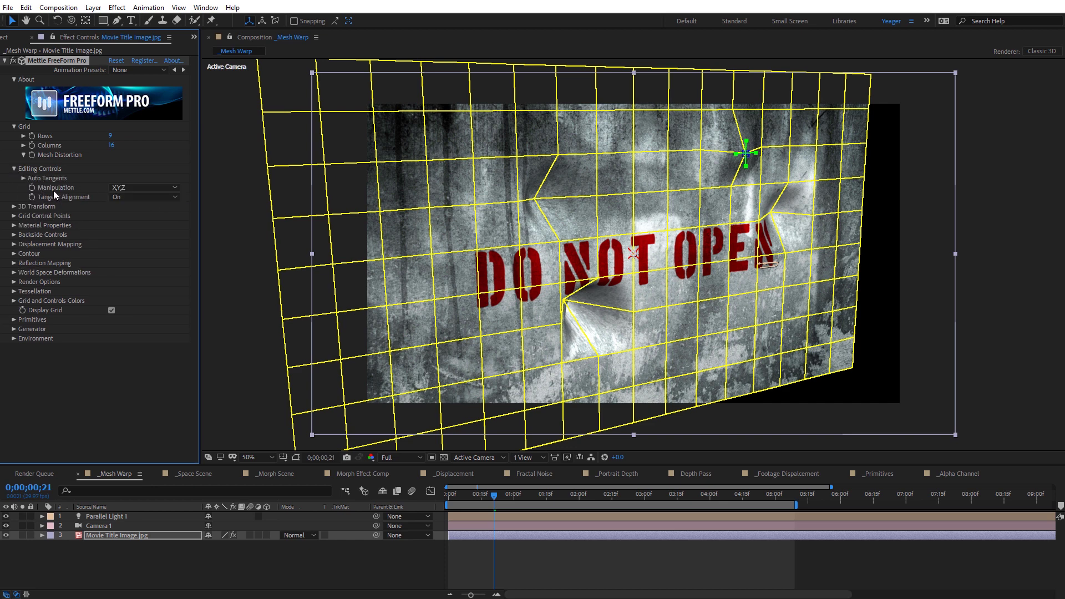
{"action": "left_click", "coordinate": [134, 189]}
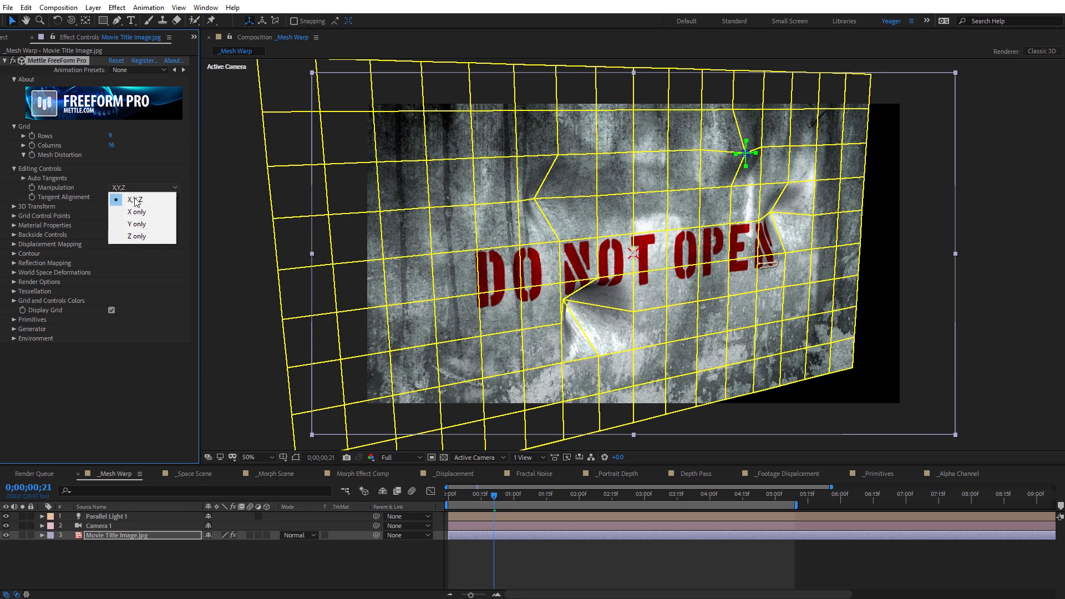
{"action": "left_click", "coordinate": [137, 236]}
{"action": "mouse_move", "coordinate": [471, 159]}
{"action": "left_mouse_down"}
{"action": "mouse_move", "coordinate": [451, 162]}
{"action": "mouse_move", "coordinate": [427, 145]}
{"action": "mouse_move", "coordinate": [493, 187]}
{"action": "left_mouse_up"}
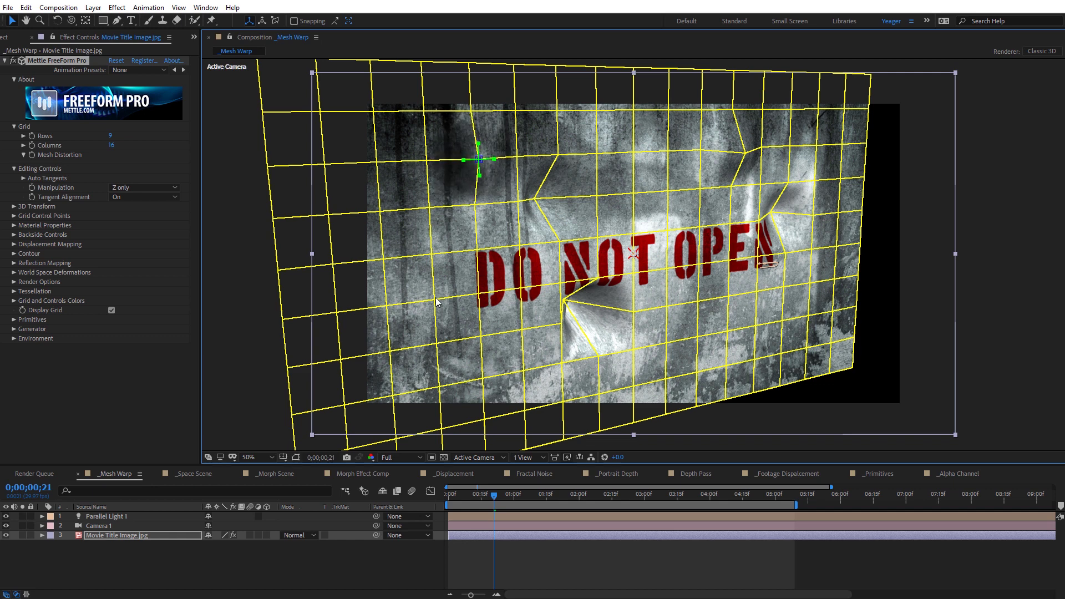
{"action": "left_click_drag", "start_coordinate": [438, 304], "coordinate": [457, 319]}
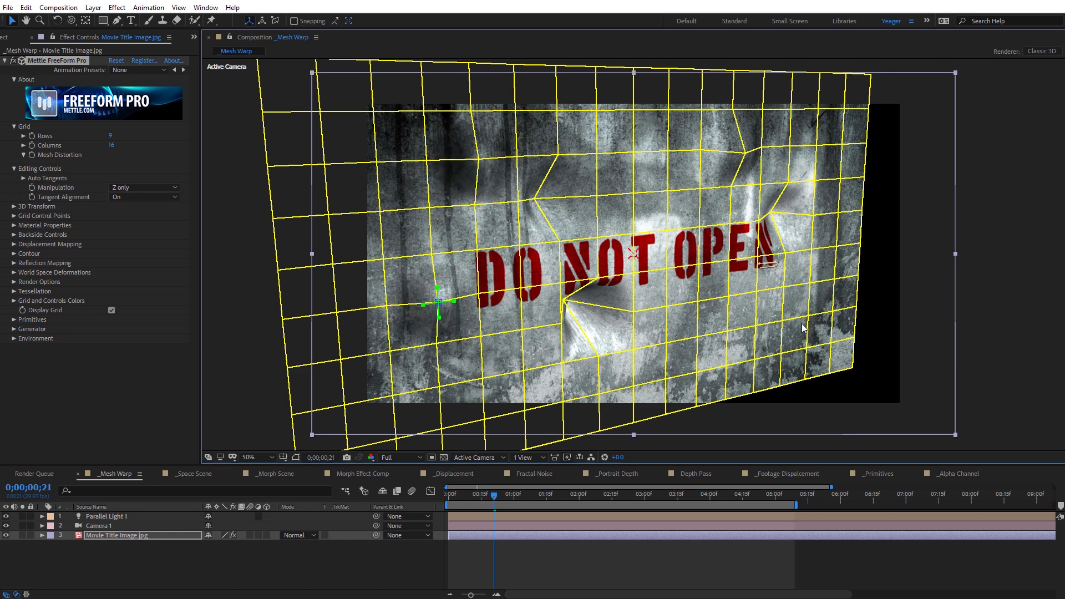
{"action": "mouse_move", "coordinate": [776, 319]}
{"action": "left_mouse_down"}
{"action": "mouse_move", "coordinate": [734, 315]}
{"action": "mouse_move", "coordinate": [746, 289]}
{"action": "left_mouse_up"}
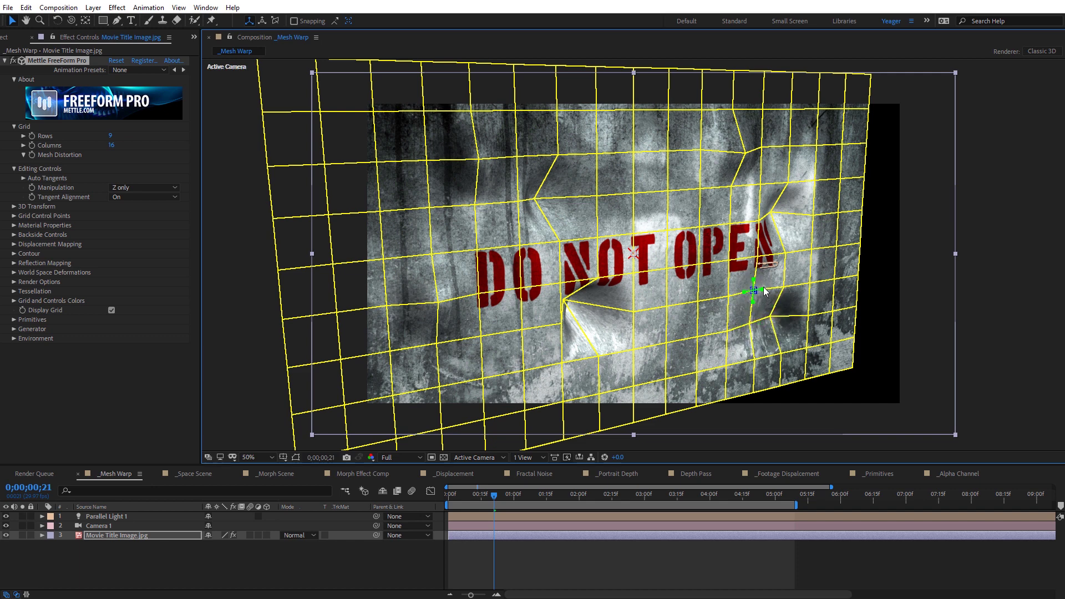
{"action": "mouse_move", "coordinate": [767, 288]}
{"action": "left_mouse_down"}
{"action": "mouse_move", "coordinate": [773, 276]}
{"action": "mouse_move", "coordinate": [763, 323]}
{"action": "mouse_move", "coordinate": [744, 287]}
{"action": "mouse_move", "coordinate": [694, 294]}
{"action": "left_mouse_up"}
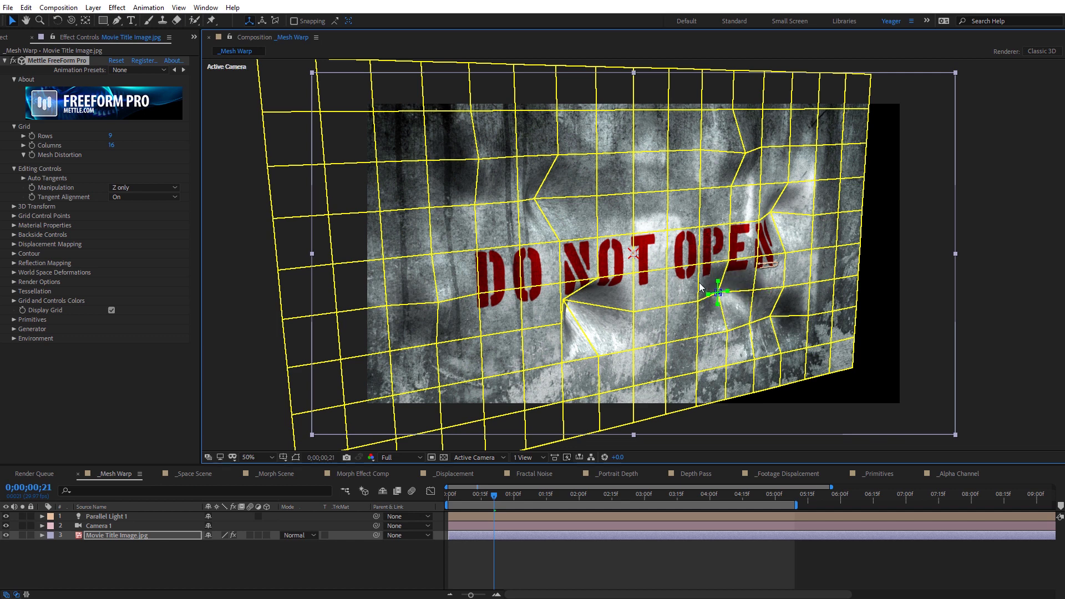
- Turn off the FreeForm Pro grid display and move the camera around to inspect the dented wall
{"action": "left_click", "coordinate": [145, 363]}
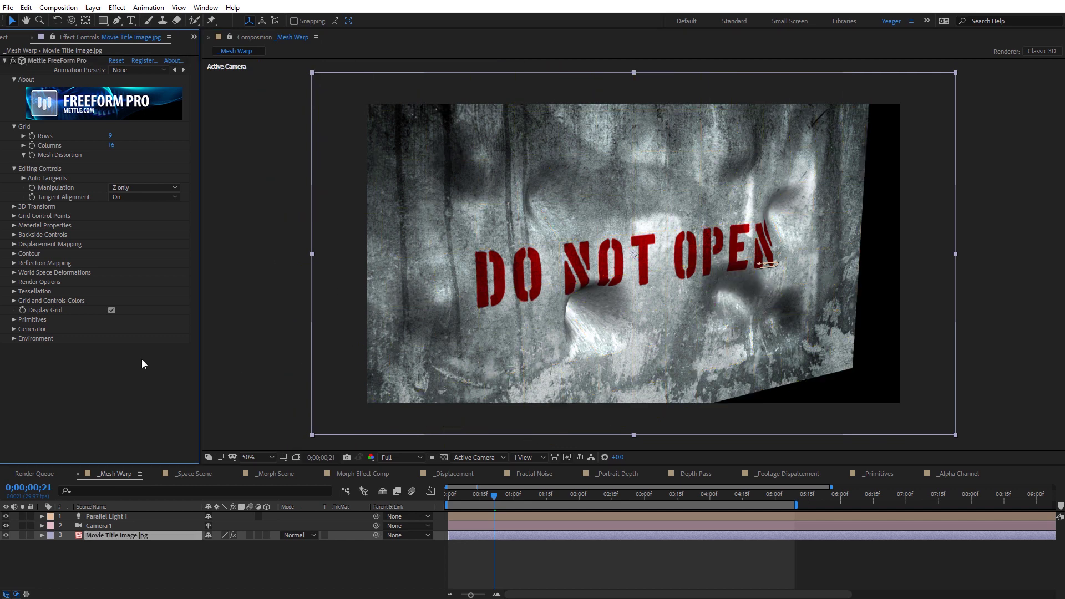
{"action": "left_click", "coordinate": [112, 310]}
{"action": "key", "text": "c"}
{"action": "left_click_drag", "start_coordinate": [692, 319], "coordinate": [796, 209]}
{"action": "left_click_drag", "start_coordinate": [706, 297], "coordinate": [782, 266]}
{"action": "key", "text": "c"}
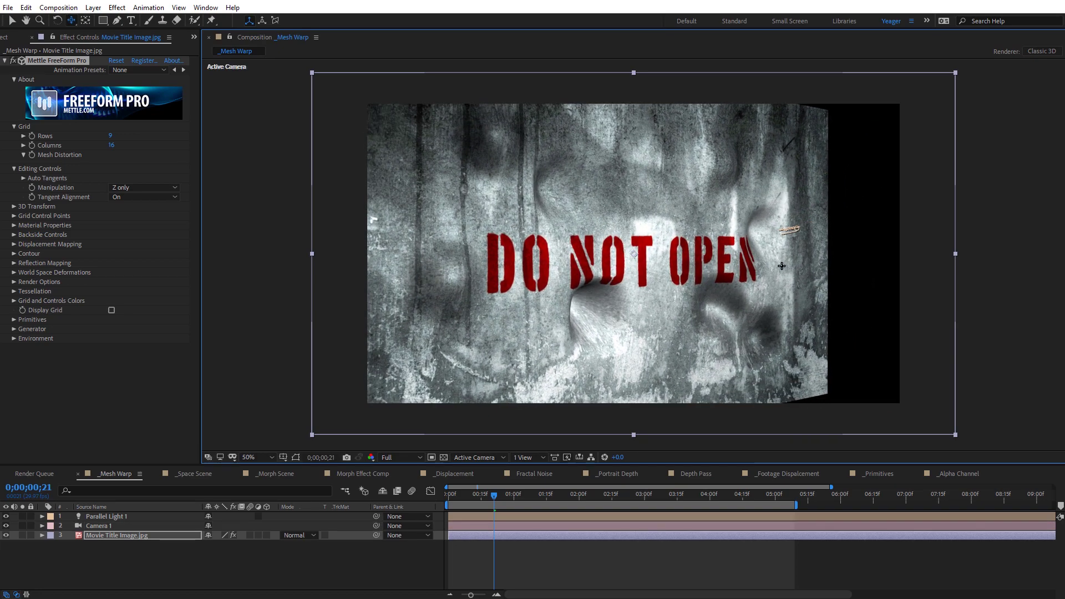
- Re-aim Parallel Light 1 by moving its point of interest to the lower part of the wall, below the title
{"action": "key", "text": "v"}
{"action": "left_click", "coordinate": [793, 230]}
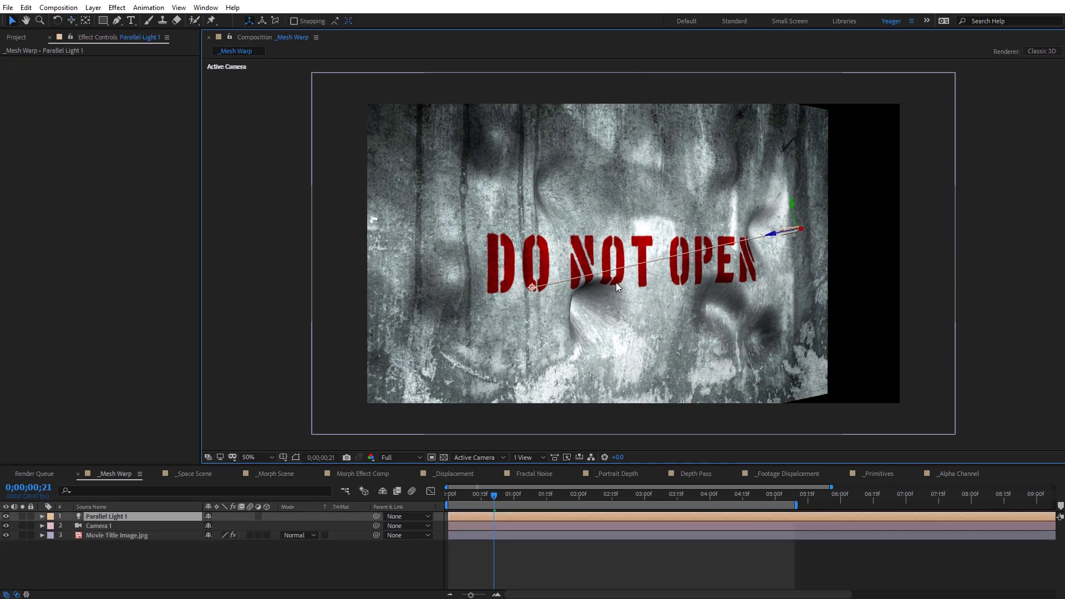
{"action": "left_click_drag", "start_coordinate": [616, 331], "coordinate": [663, 384]}
- Set the title image's FreeForm Pro 3D transform to Position Y 10, Position Z 10 and Rotation Y about 9°
{"action": "left_click", "coordinate": [128, 537]}
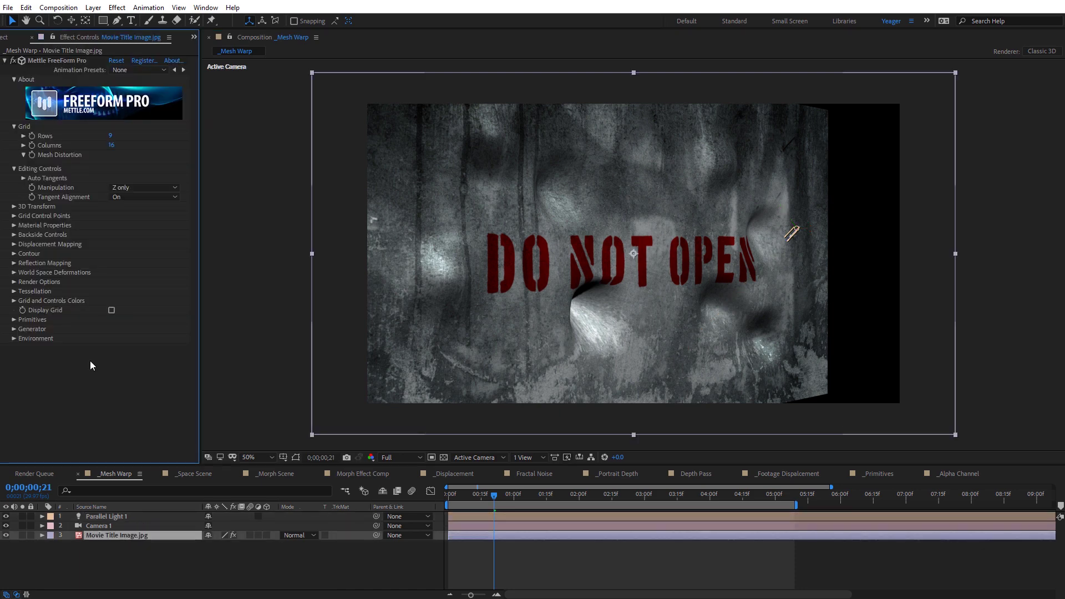
{"action": "left_click", "coordinate": [14, 206]}
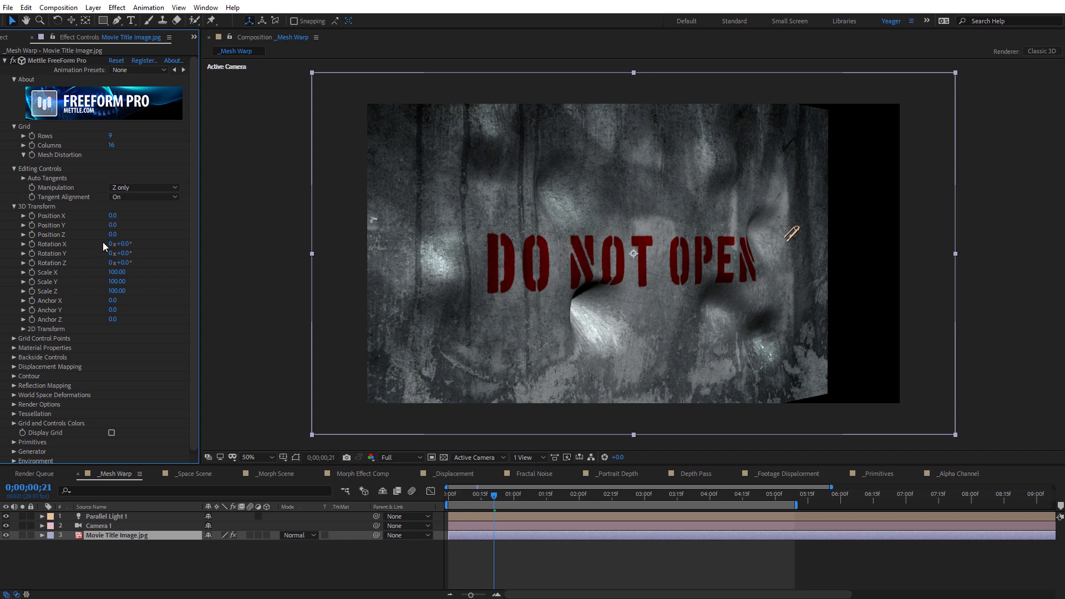
{"action": "left_click_drag", "start_coordinate": [112, 234], "coordinate": [131, 253]}
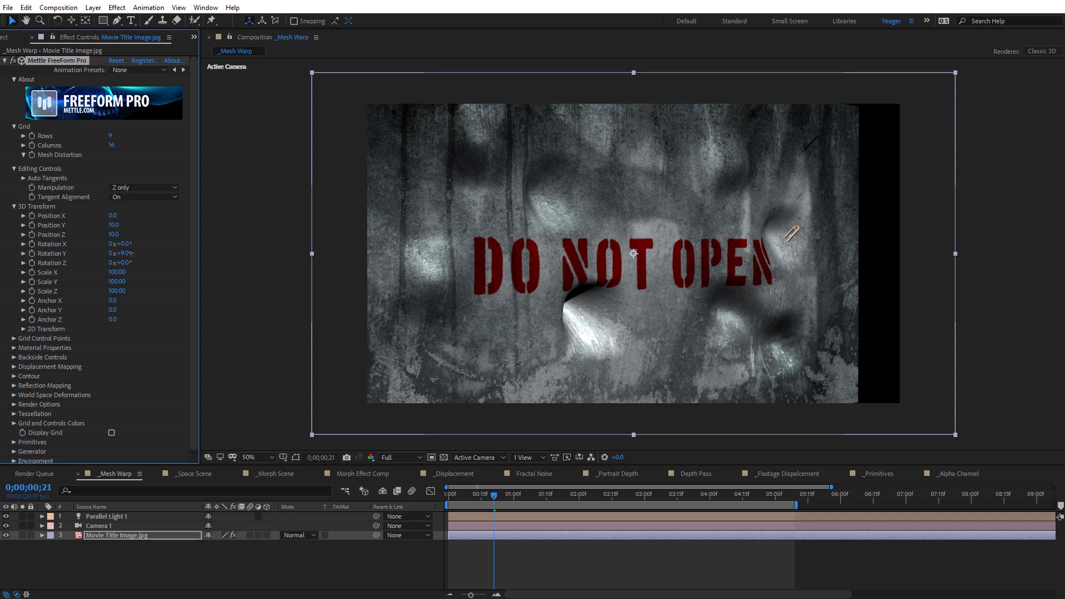
{"action": "left_click", "coordinate": [14, 206]}
{"action": "left_click", "coordinate": [14, 215]}
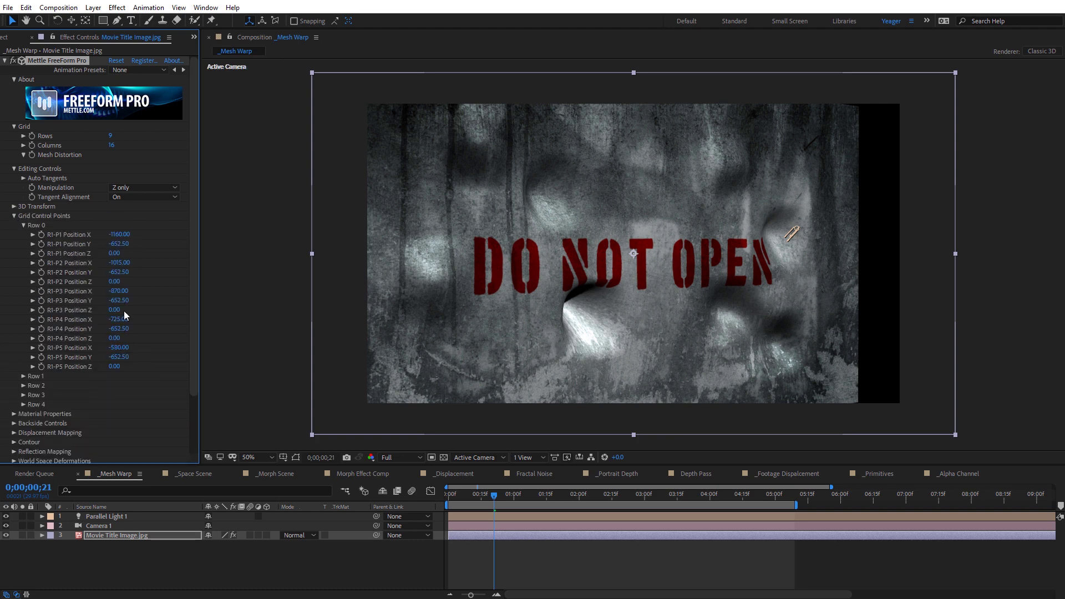
{"action": "left_click", "coordinate": [13, 216]}
- Adjust the wall's material properties to Specular 47, Shininess 10 and Metal 64
{"action": "left_click", "coordinate": [14, 225]}
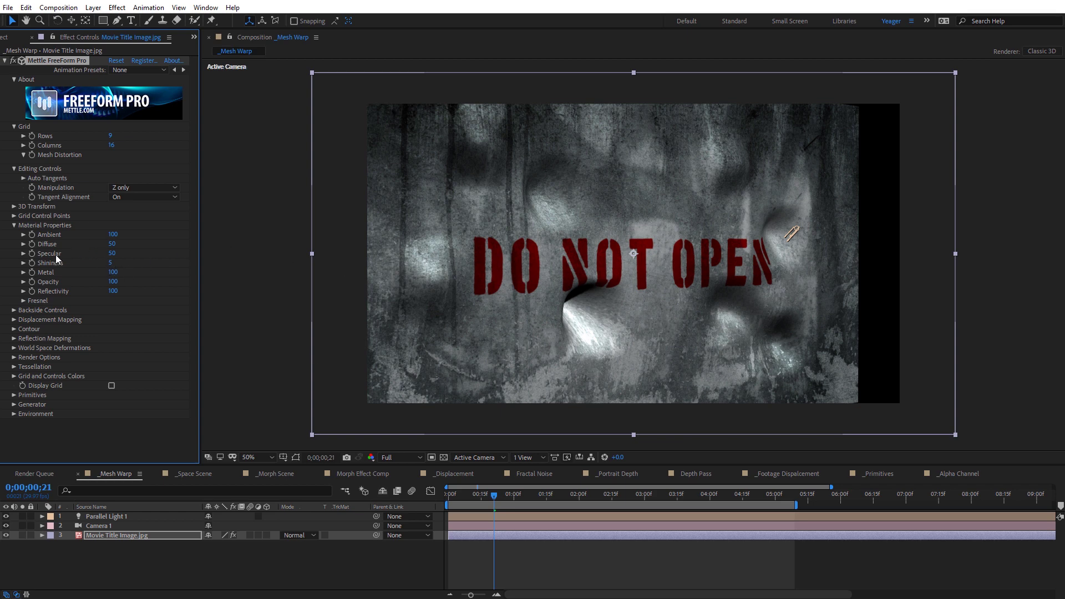
{"action": "left_click_drag", "start_coordinate": [111, 256], "coordinate": [102, 263]}
{"action": "left_click_drag", "start_coordinate": [106, 263], "coordinate": [91, 274]}
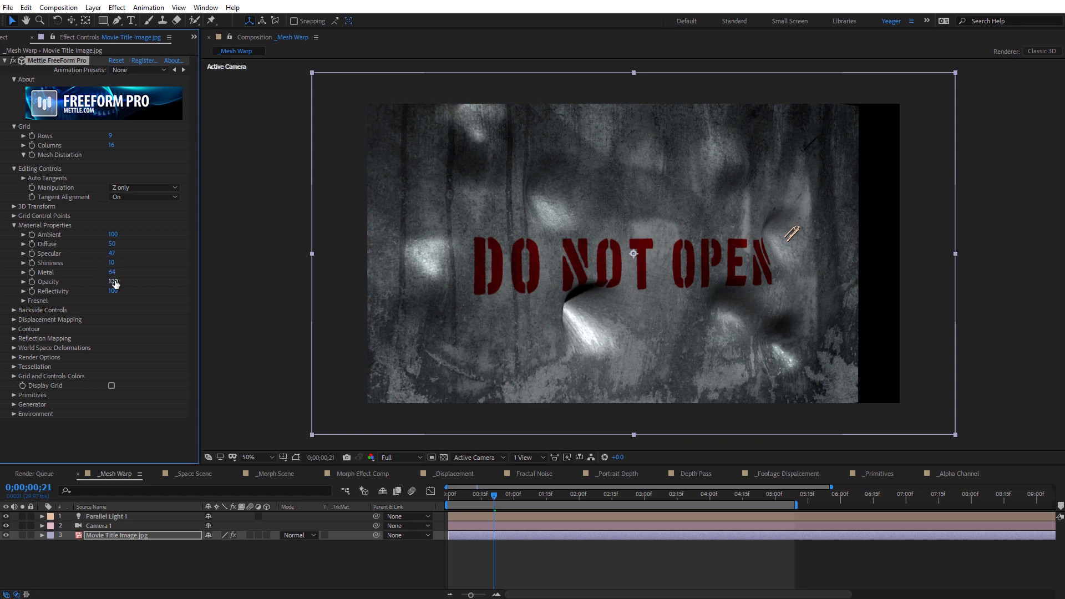
- Add Reflection Map.jpg from the Misc folder to the composition beneath the Movie Title Image.jpg layer
{"action": "left_click", "coordinate": [14, 339]}
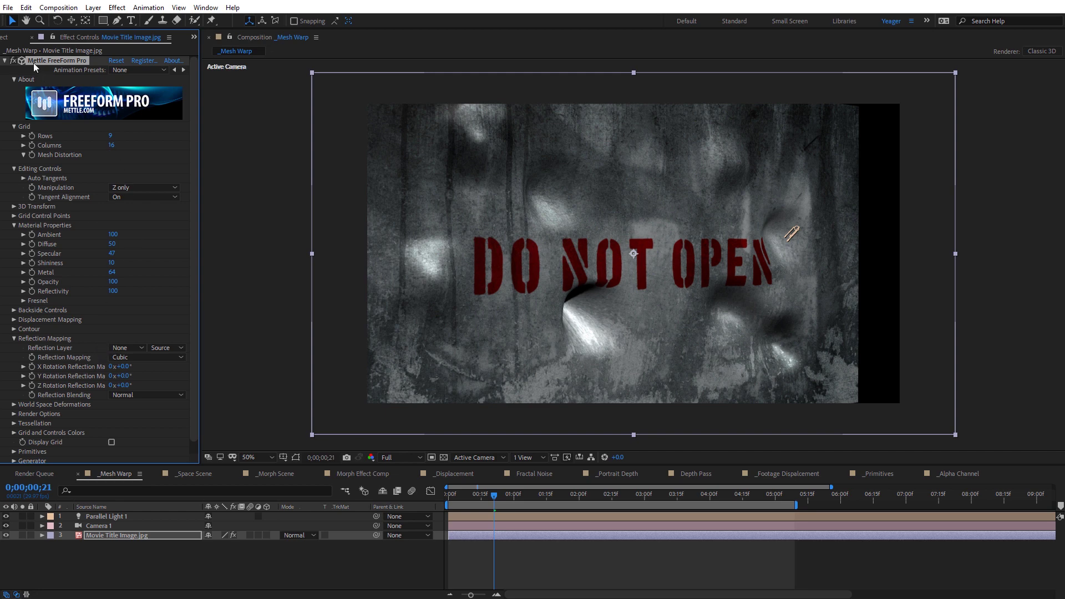
{"action": "left_click", "coordinate": [7, 38]}
{"action": "left_click", "coordinate": [5, 169]}
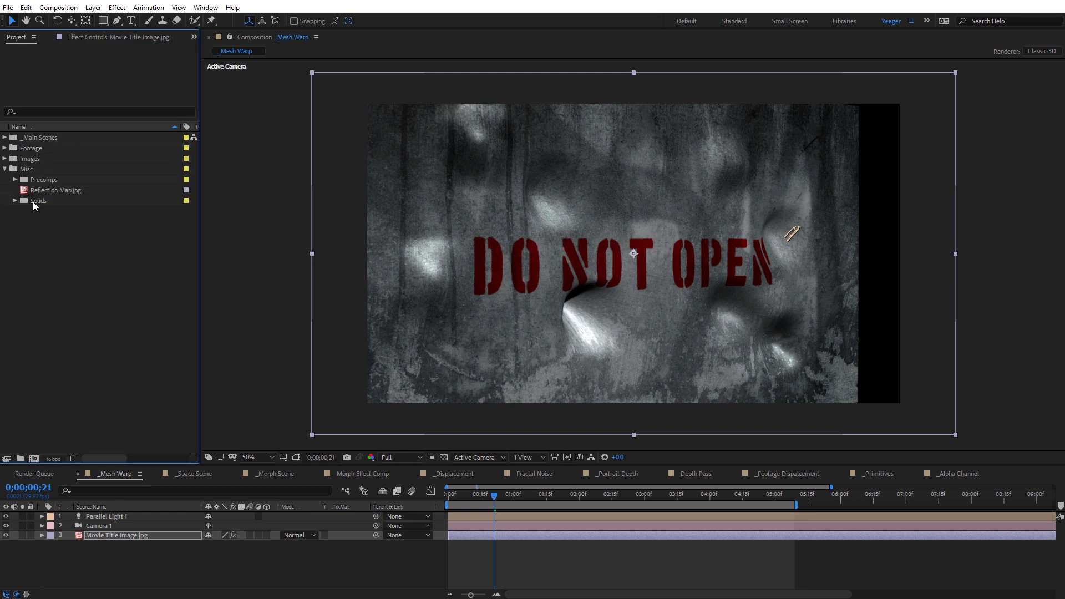
{"action": "left_click", "coordinate": [35, 193]}
{"action": "left_click_drag", "start_coordinate": [38, 191], "coordinate": [115, 541]}
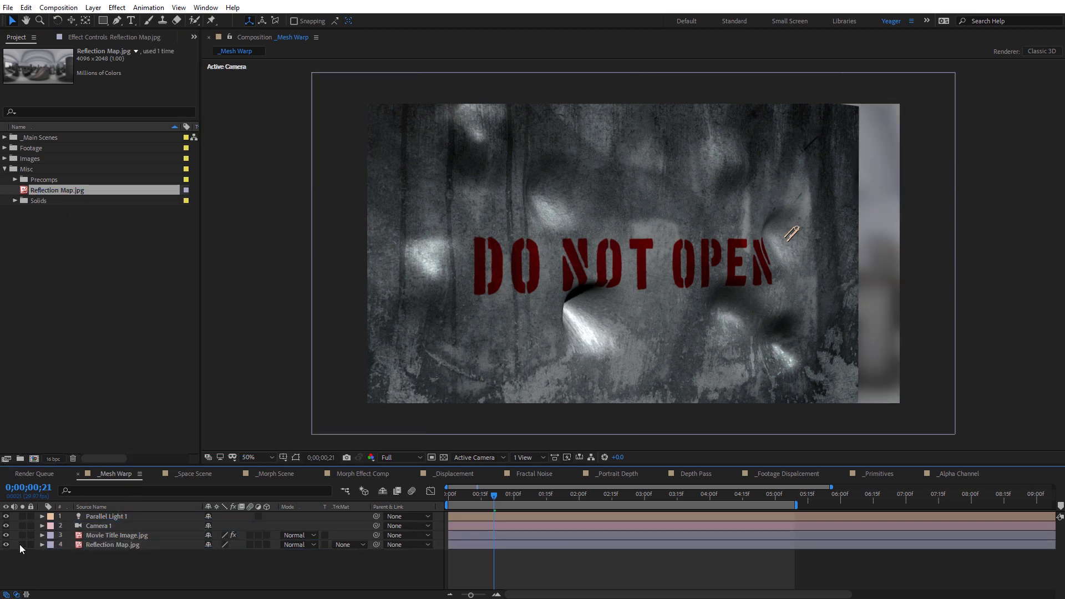
- Preview the Reflection Map.jpg layer on its own, and hide it in the composition
{"action": "left_click", "coordinate": [22, 544]}
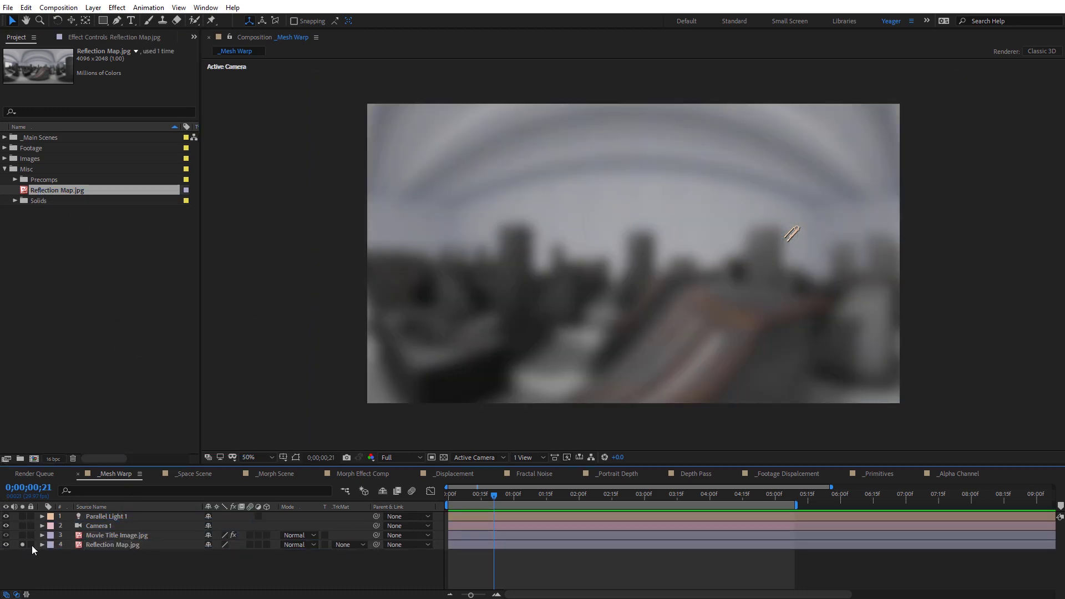
{"action": "left_click", "coordinate": [22, 544]}
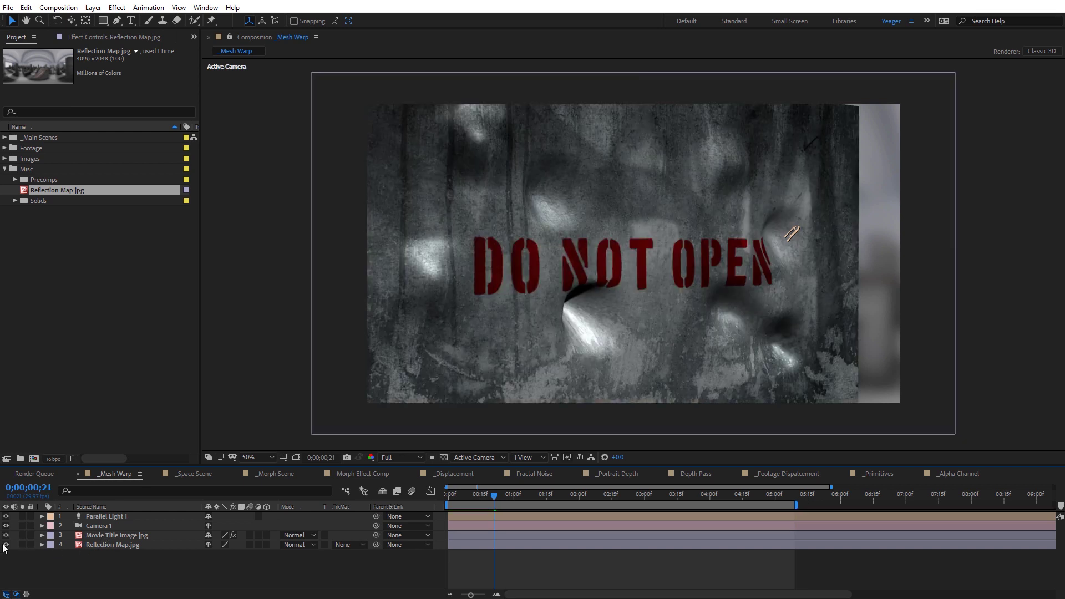
{"action": "left_click", "coordinate": [7, 545]}
- Assign Reflection Map.jpg as the title image's reflection layer with Equirectangular mapping, and lower Reflectivity to 26
{"action": "left_click", "coordinate": [107, 536]}
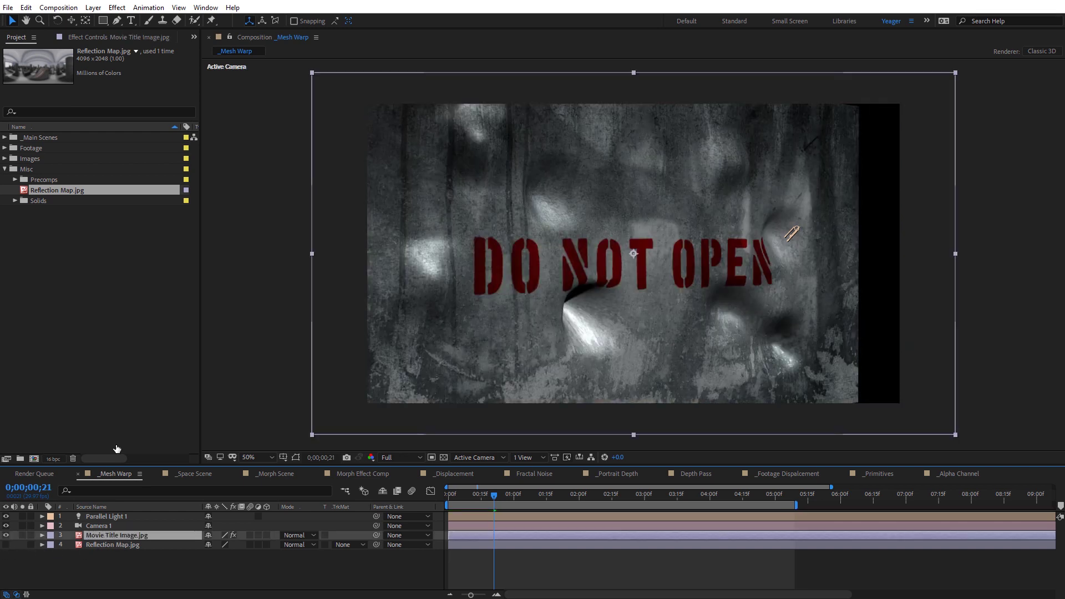
{"action": "left_click", "coordinate": [87, 38]}
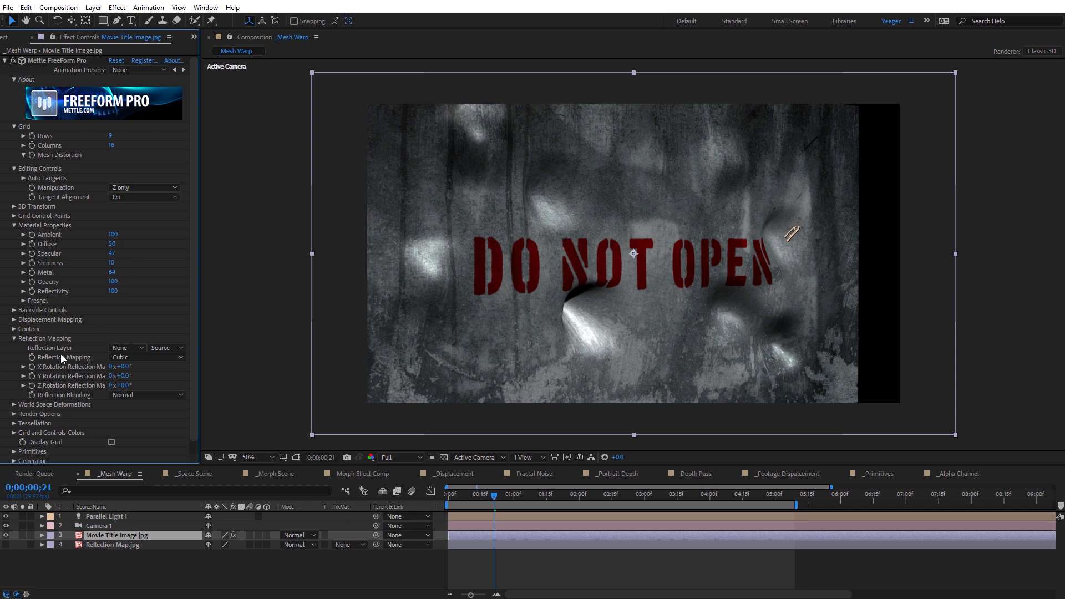
{"action": "left_click", "coordinate": [125, 348]}
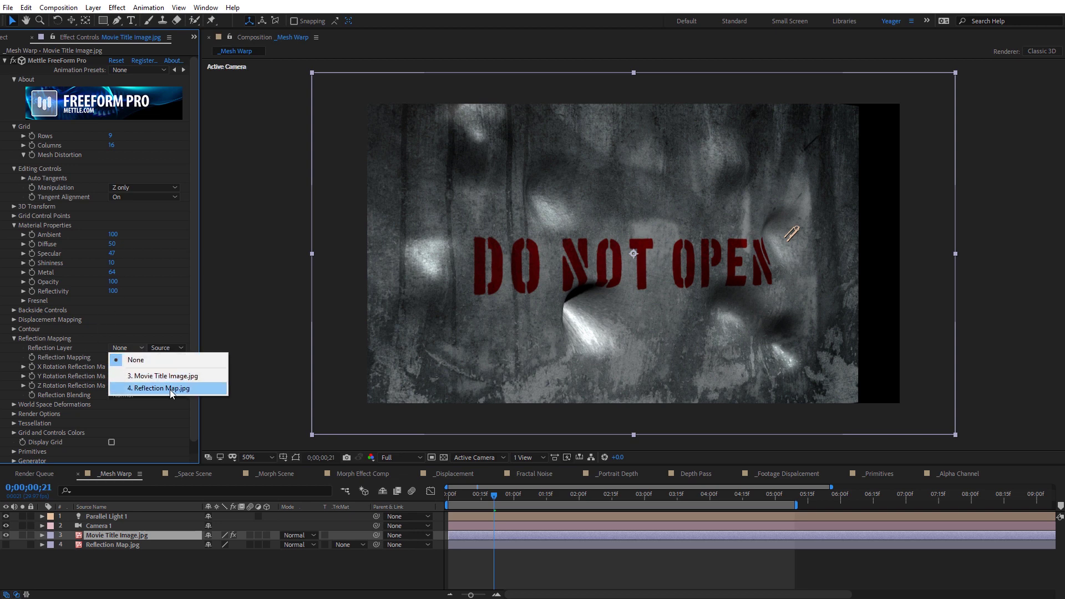
{"action": "left_click", "coordinate": [171, 388]}
{"action": "left_click", "coordinate": [144, 357]}
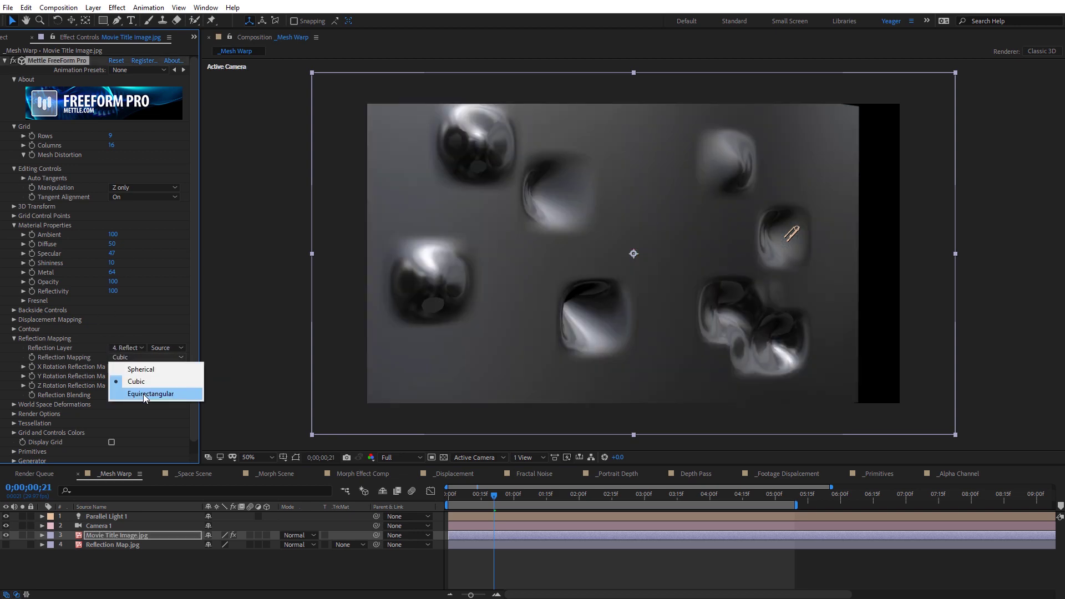
{"action": "left_click", "coordinate": [146, 394]}
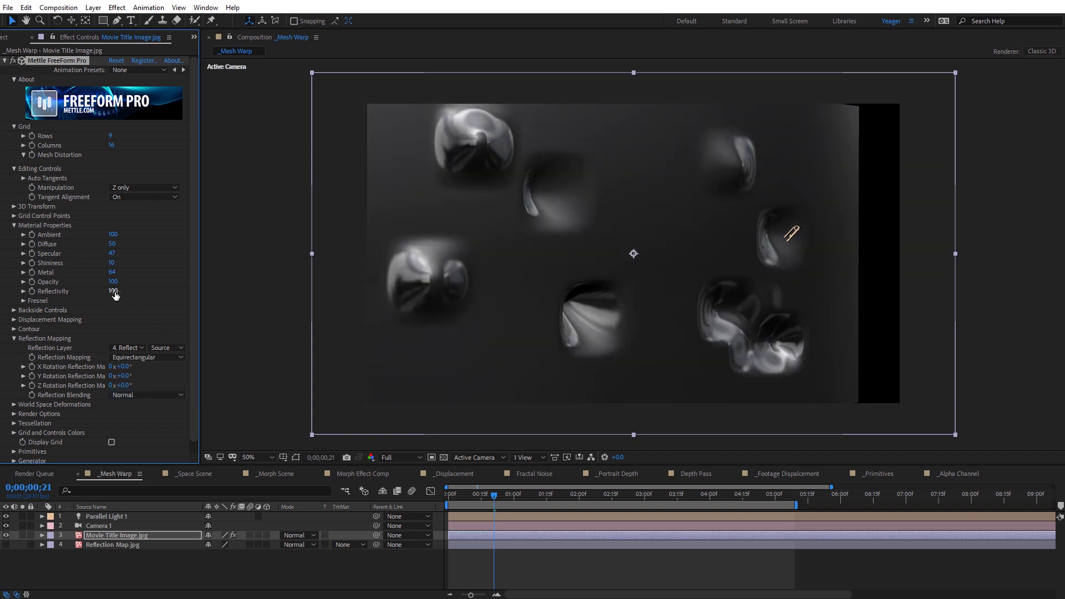
{"action": "left_click_drag", "start_coordinate": [113, 291], "coordinate": [74, 292]}
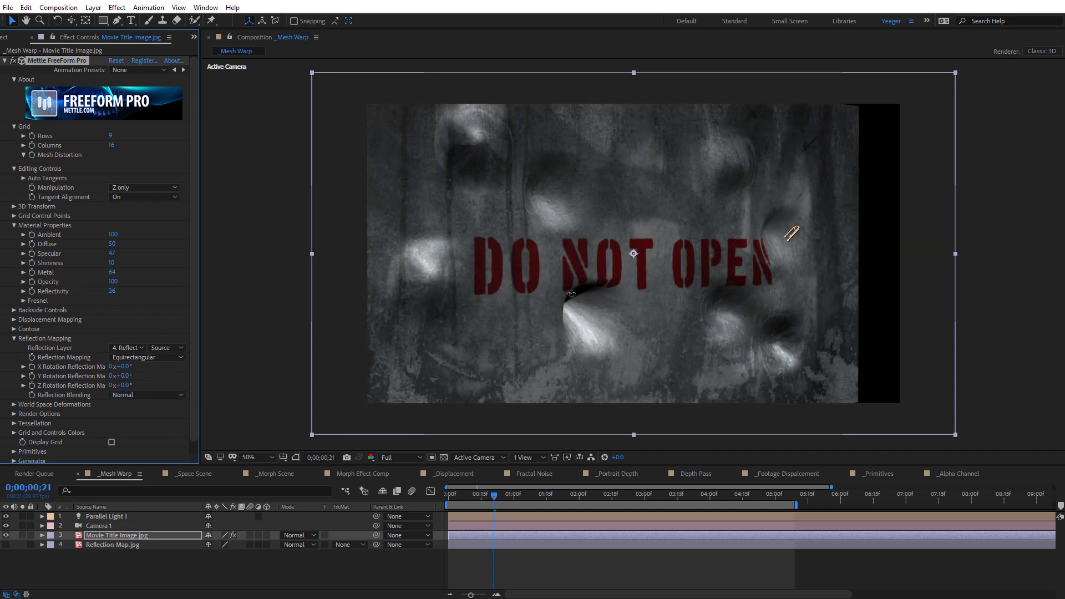
- Orbit the camera around the dented wall to check how the lighting and reflections play across it
{"action": "key", "text": "y"}
{"action": "key", "text": "c"}
{"action": "left_click_drag", "start_coordinate": [594, 303], "coordinate": [570, 283]}
{"action": "key", "text": "v"}
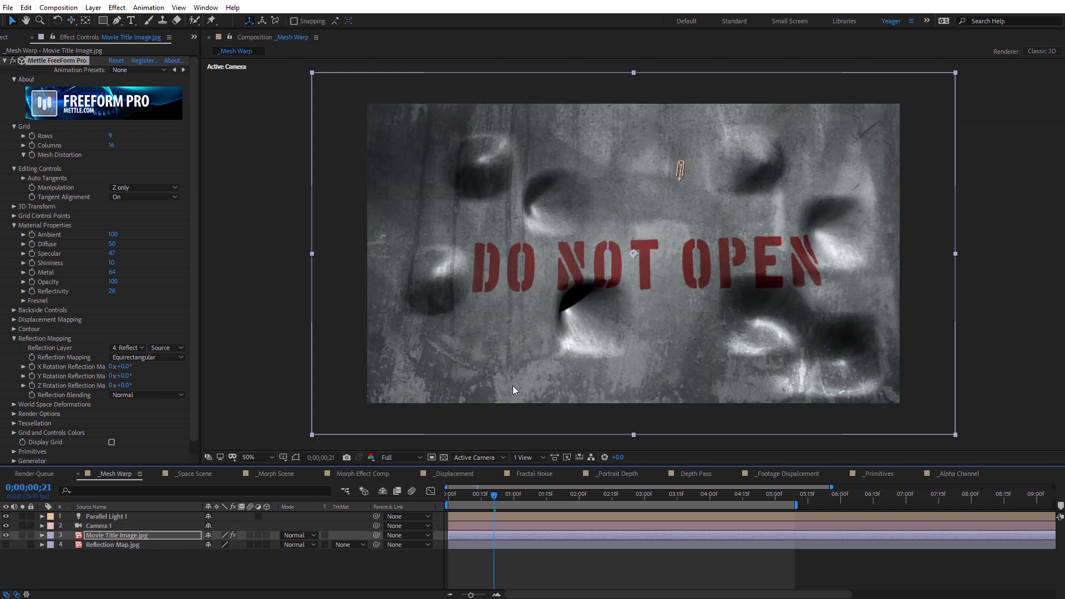
- Open the _Space Scene composition and set the FreeForm Pro grid on Space_3.png to 6 rows and 4 columns
{"action": "left_click", "coordinate": [184, 473]}
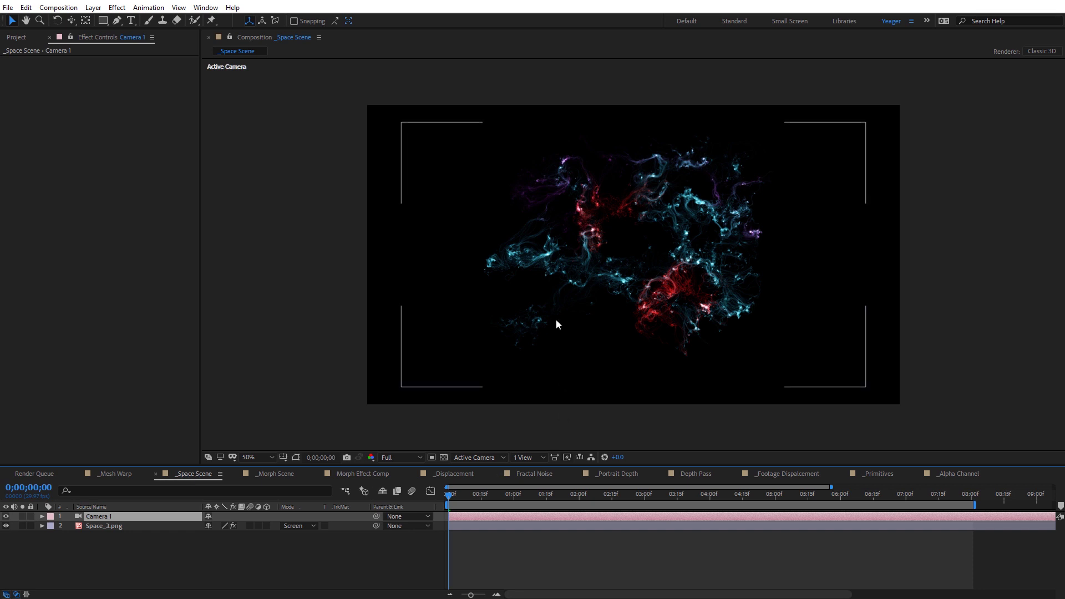
{"action": "left_click", "coordinate": [114, 525]}
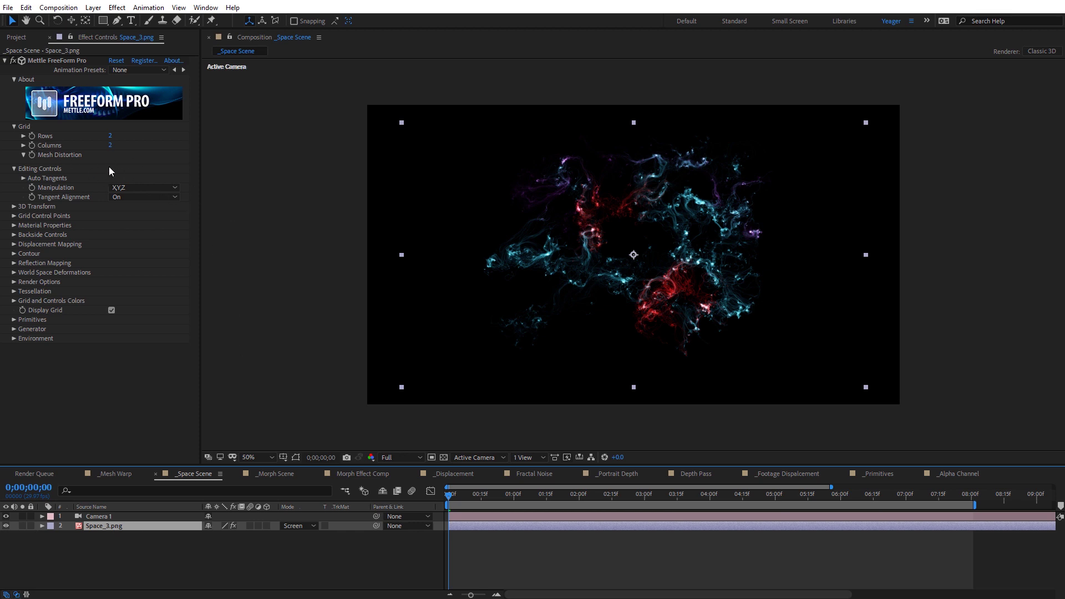
{"action": "left_click", "coordinate": [43, 61]}
{"action": "left_click", "coordinate": [110, 136]}
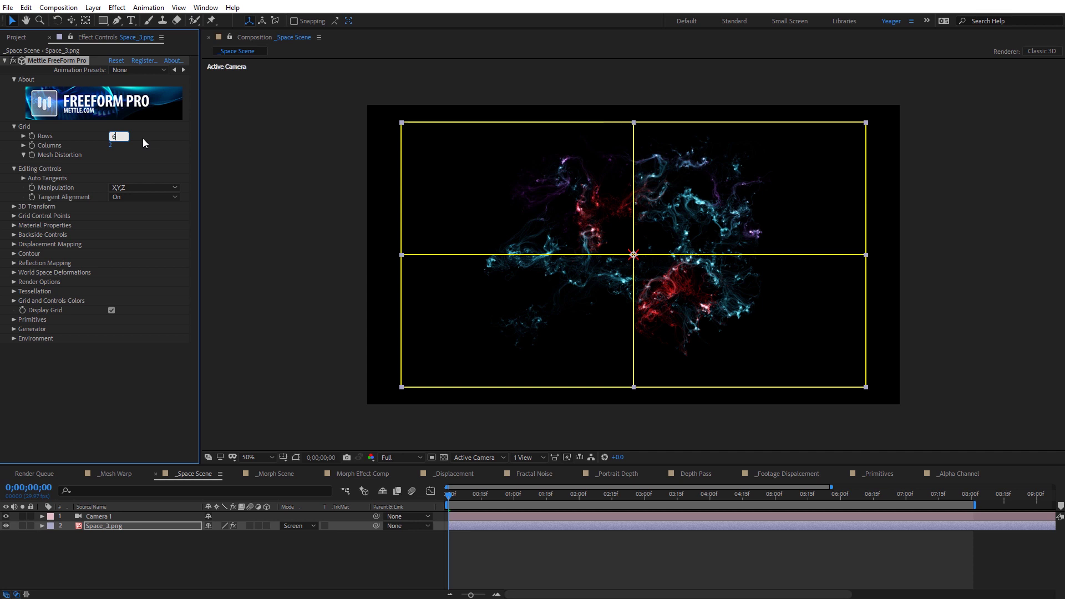
{"action": "type", "text": "6"}
{"action": "key", "text": "Return"}
{"action": "left_click", "coordinate": [110, 145]}
{"action": "type", "text": "4"}
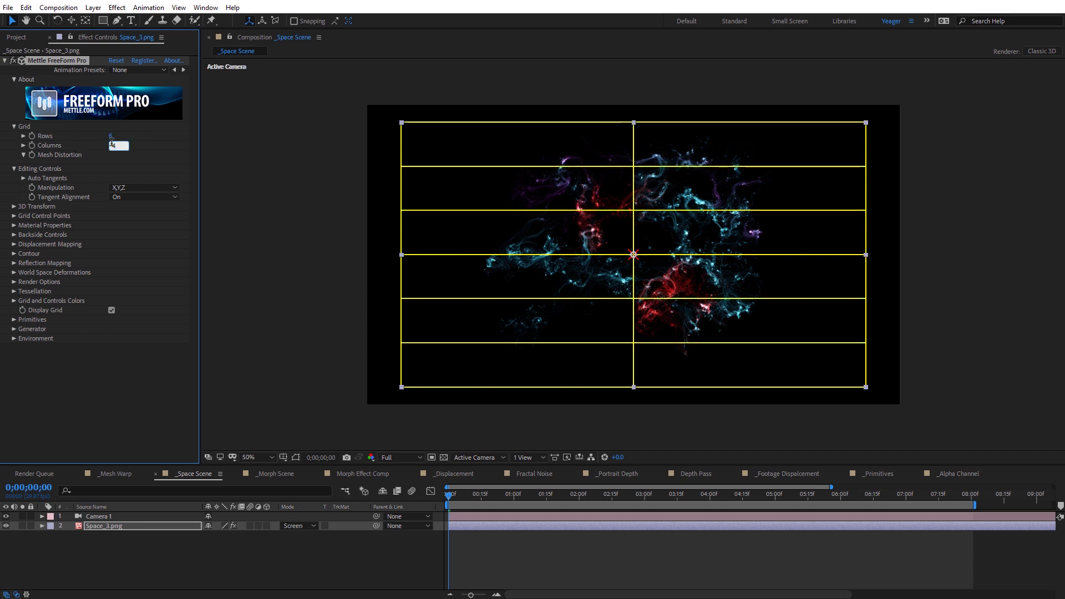
{"action": "key", "text": "Return"}
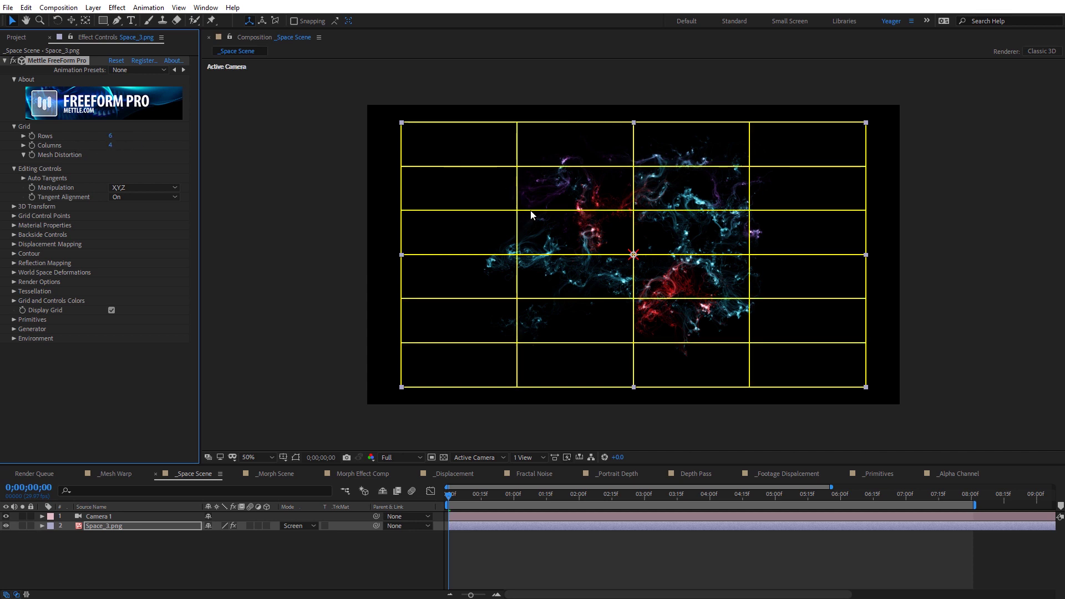
- Restrict mesh manipulation to Z only and displace interior mesh points of Space_3.png in depth, including the upper-centre one
{"action": "left_click", "coordinate": [517, 211]}
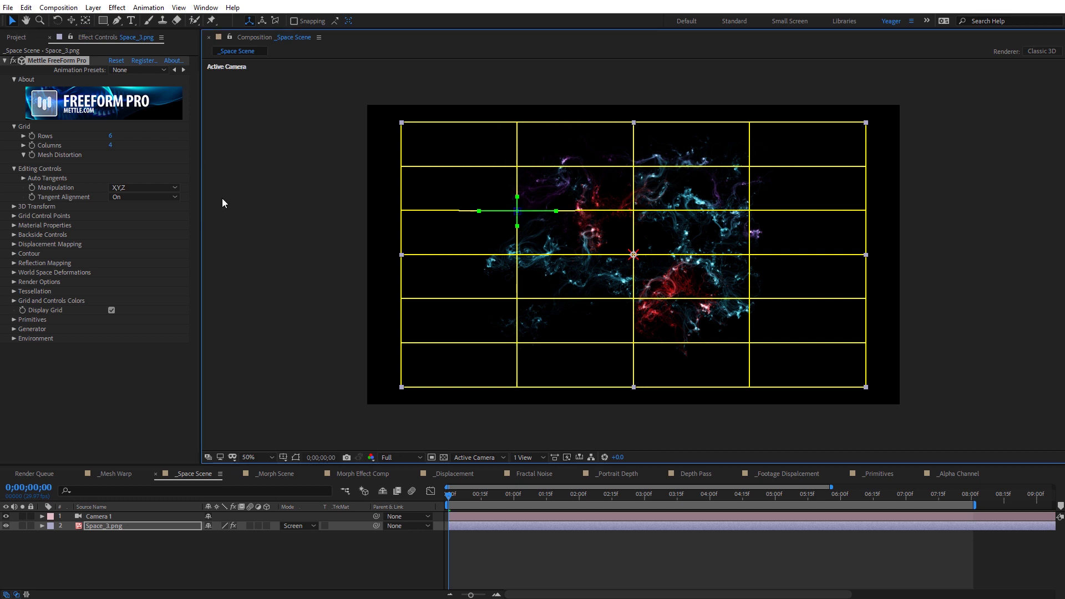
{"action": "left_click", "coordinate": [120, 188]}
{"action": "left_click", "coordinate": [136, 236]}
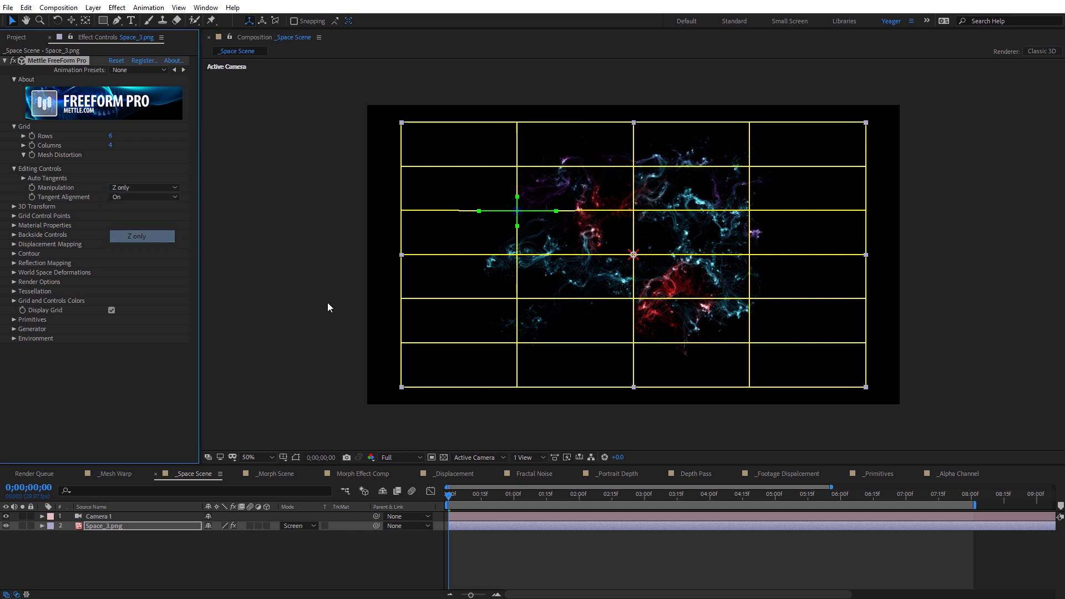
{"action": "key", "text": "c"}
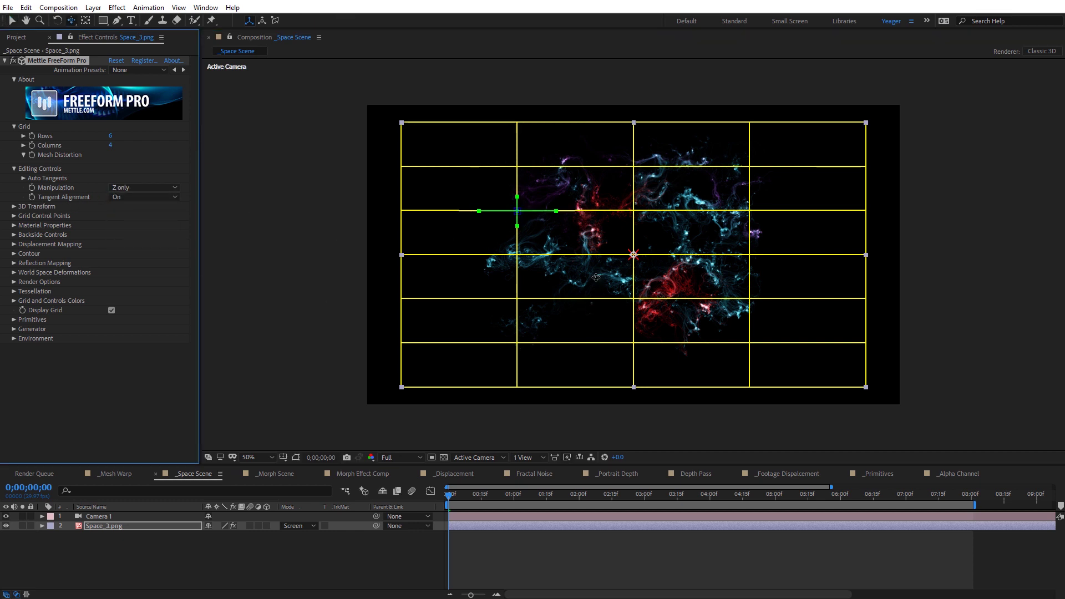
{"action": "left_click", "coordinate": [601, 281]}
{"action": "left_click_drag", "start_coordinate": [601, 281], "coordinate": [526, 290]}
{"action": "left_click", "coordinate": [12, 22]}
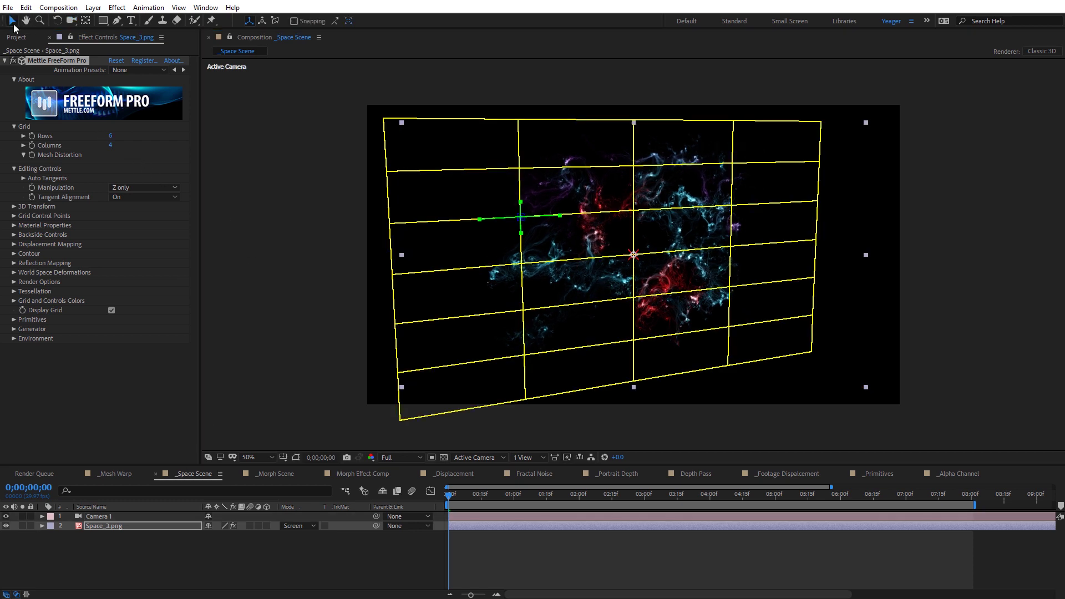
{"action": "left_click_drag", "start_coordinate": [631, 216], "coordinate": [608, 266]}
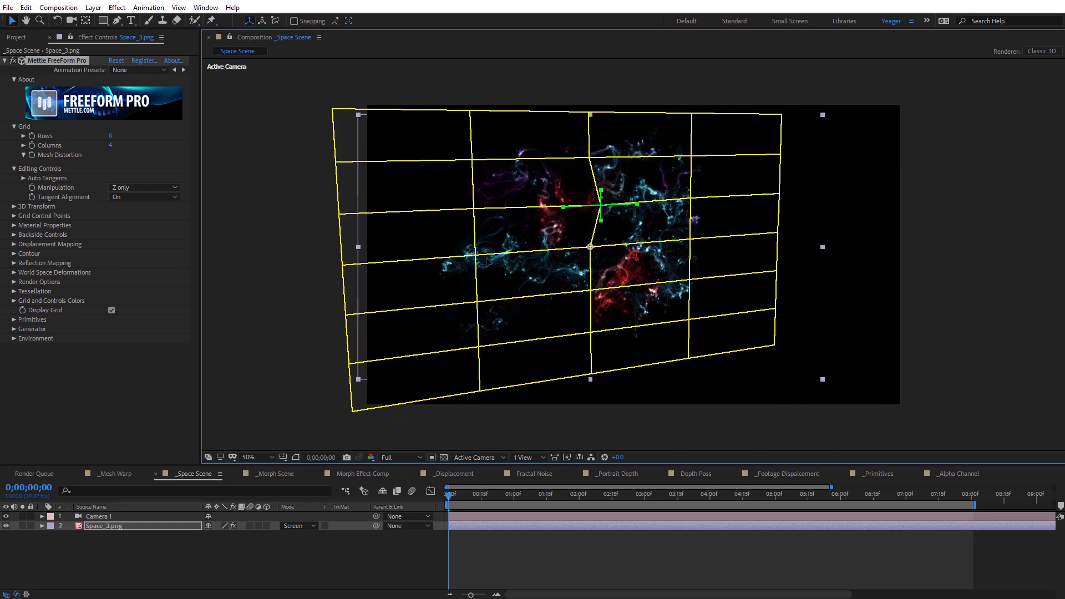
- Deselect the nebula layer and orbit the camera to inspect its depth without the grid overlay
{"action": "left_click", "coordinate": [288, 537]}
{"action": "key", "text": "c"}
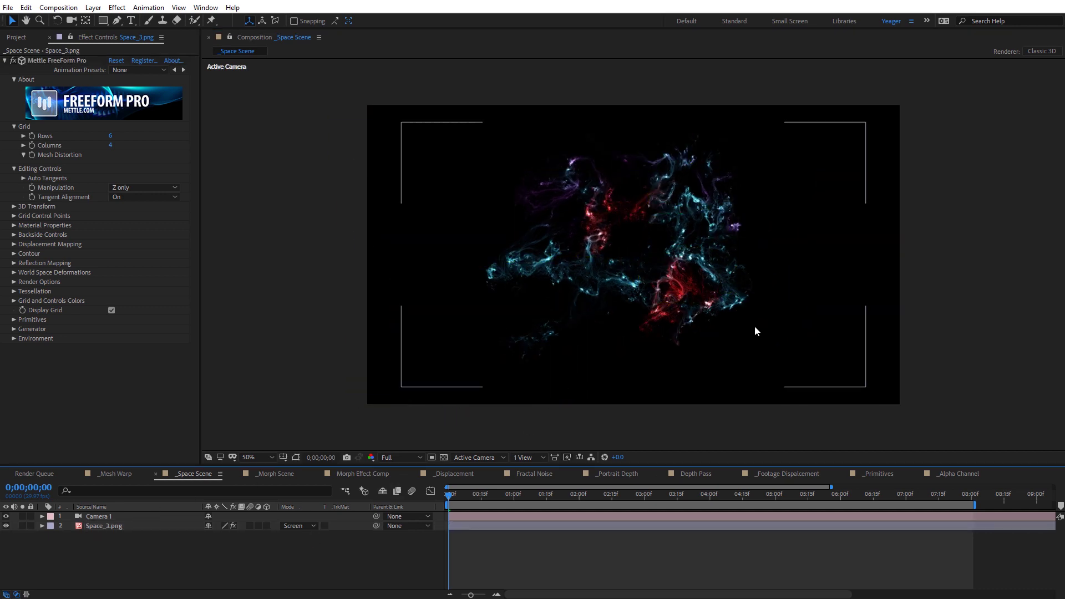
{"action": "mouse_move", "coordinate": [718, 328]}
{"action": "left_mouse_down"}
{"action": "mouse_move", "coordinate": [639, 309]}
{"action": "mouse_move", "coordinate": [733, 335]}
{"action": "left_mouse_up"}
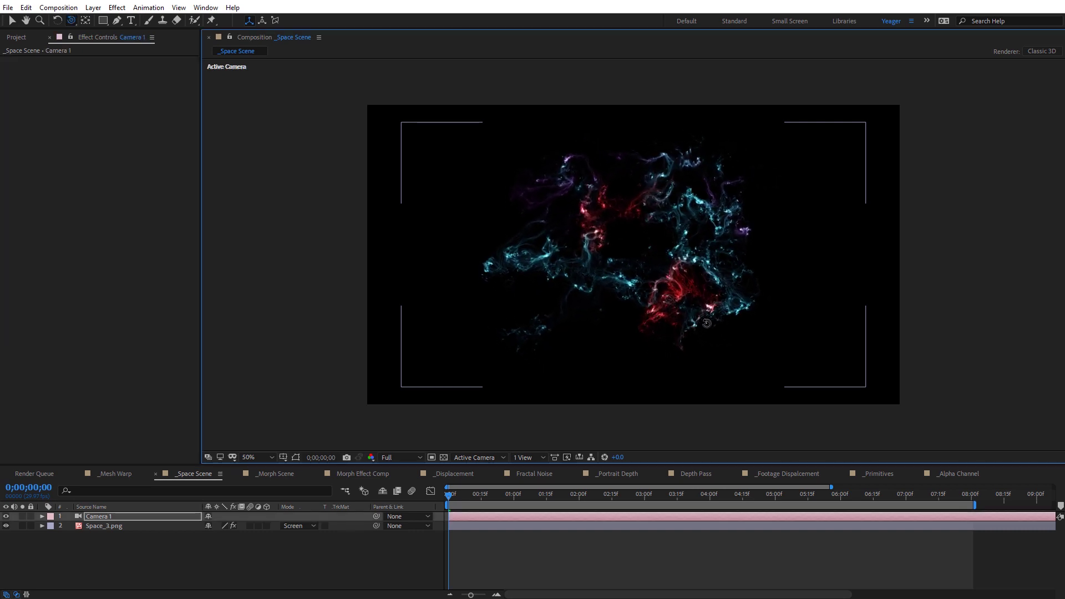
{"action": "key", "text": "ctrl+shift+a"}
- Duplicate the Space_3.png layer and set the copy's 3D transform to Position Z -300 and Rotation Z 40°
{"action": "left_click", "coordinate": [103, 527]}
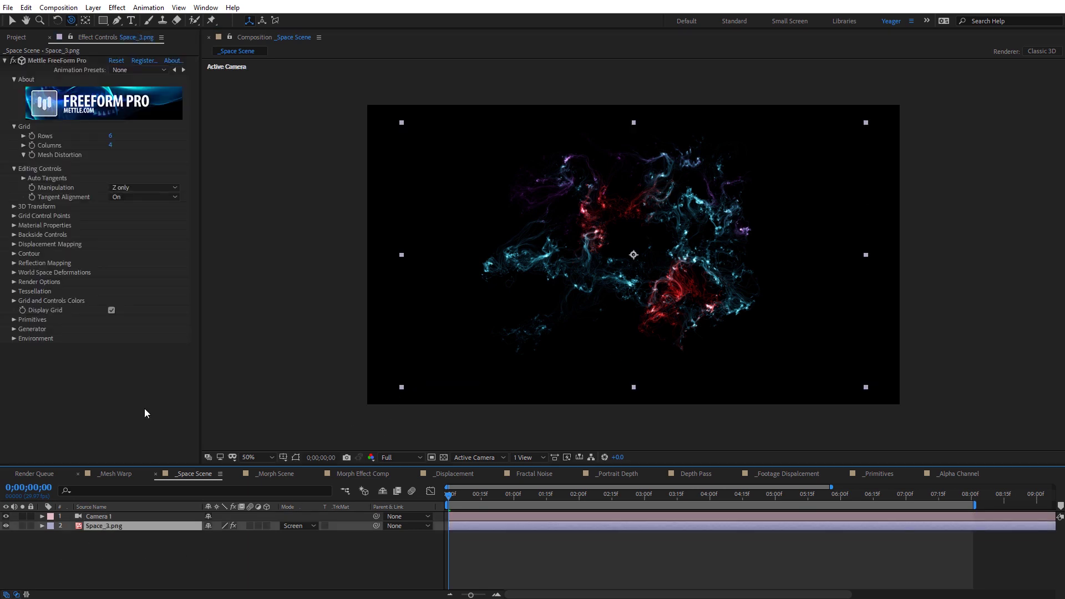
{"action": "key", "text": "ctrl+d"}
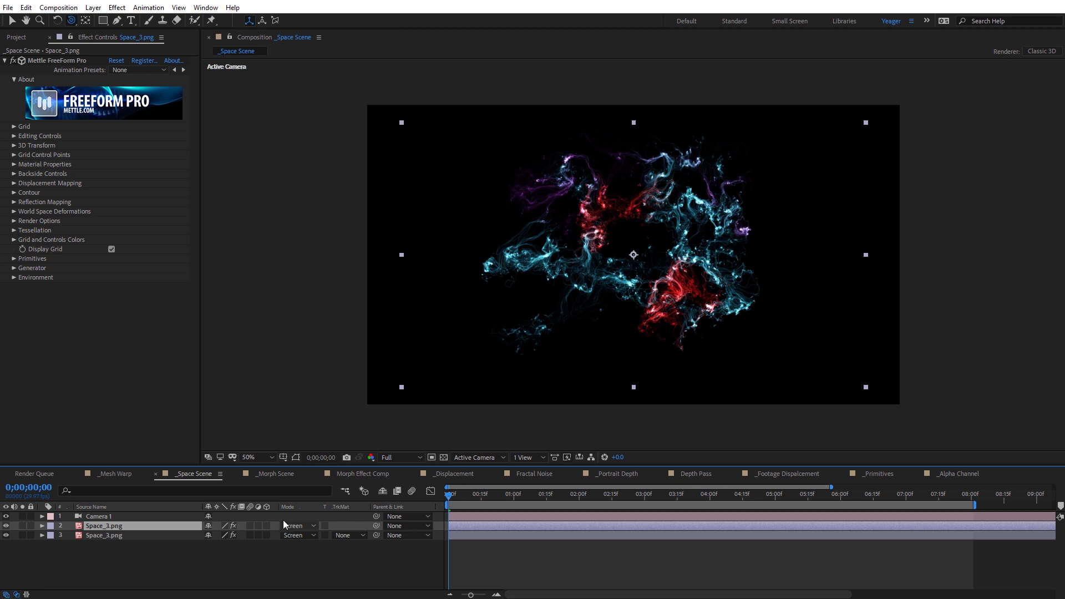
{"action": "left_click", "coordinate": [14, 146]}
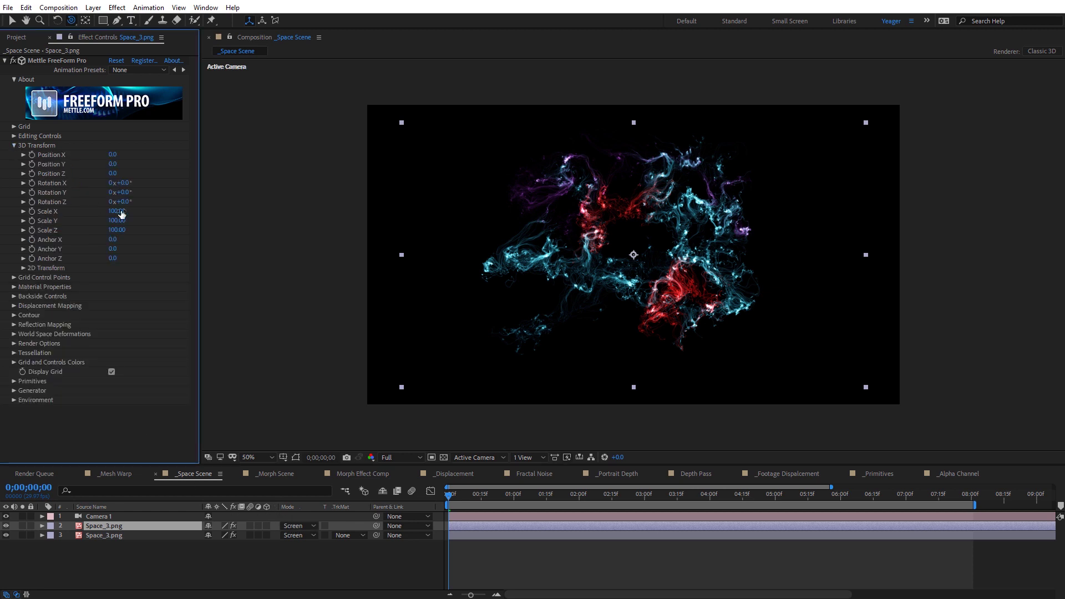
{"action": "left_click_drag", "start_coordinate": [113, 174], "coordinate": [147, 202]}
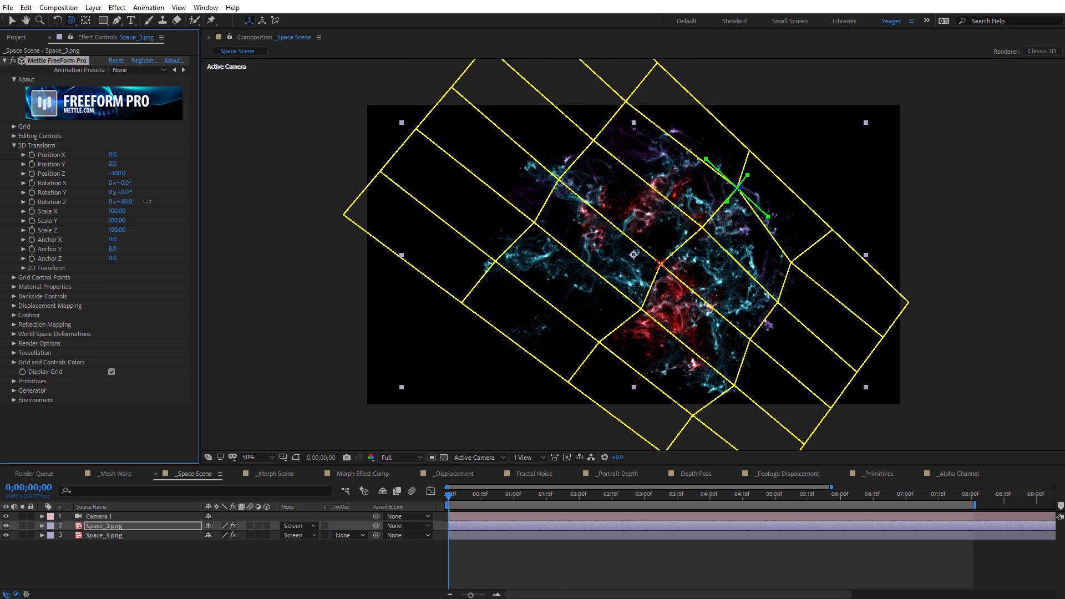
- Orbit and shift the camera around the two overlapping nebula layers, and deselect them to view the scene without grids
{"action": "left_click", "coordinate": [426, 334]}
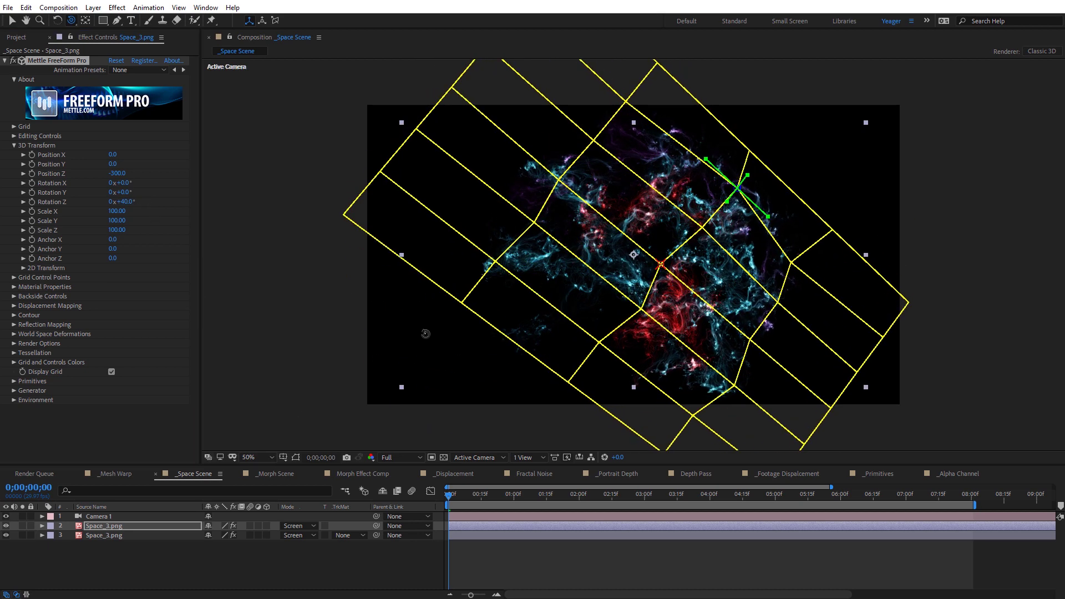
{"action": "mouse_move", "coordinate": [415, 332]}
{"action": "left_mouse_down"}
{"action": "mouse_move", "coordinate": [462, 333]}
{"action": "mouse_move", "coordinate": [368, 331]}
{"action": "mouse_move", "coordinate": [435, 333]}
{"action": "mouse_move", "coordinate": [424, 333]}
{"action": "left_mouse_up"}
{"action": "key", "text": "c"}
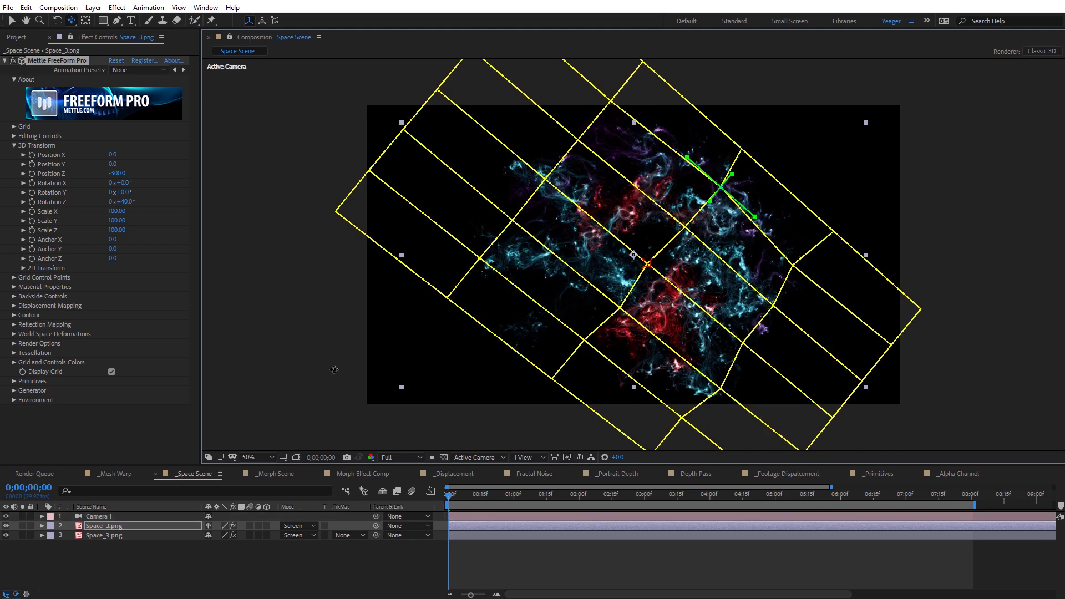
{"action": "key", "text": "v"}
{"action": "left_click", "coordinate": [276, 177]}
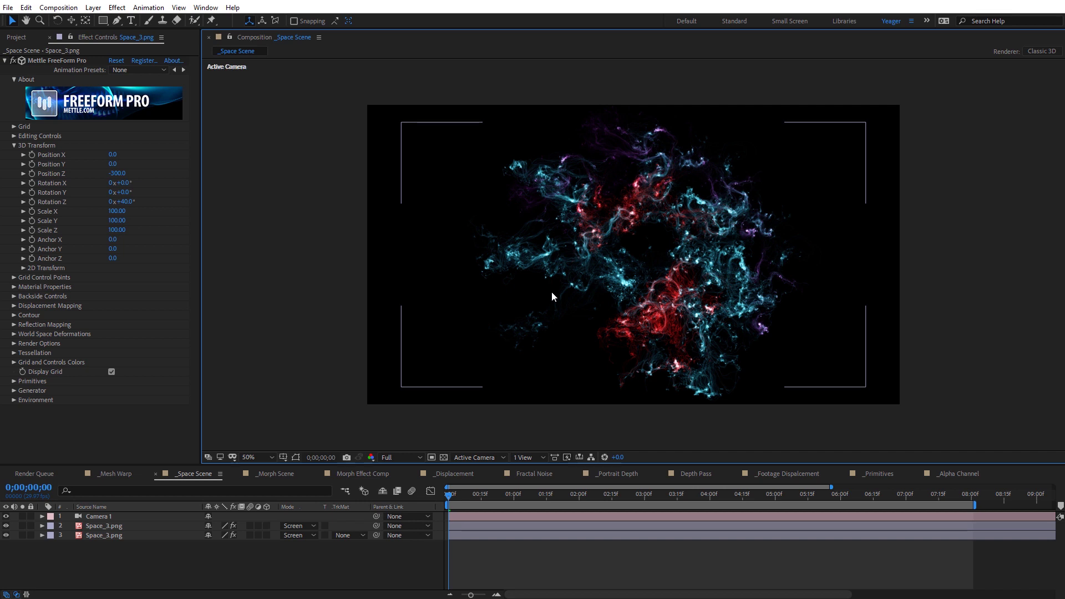
- Examine the face morph in _Morph Scene and its Morph Effect Comp, including the FreeForm Pro effect on layer 1-1, at several times
{"action": "left_click", "coordinate": [278, 473]}
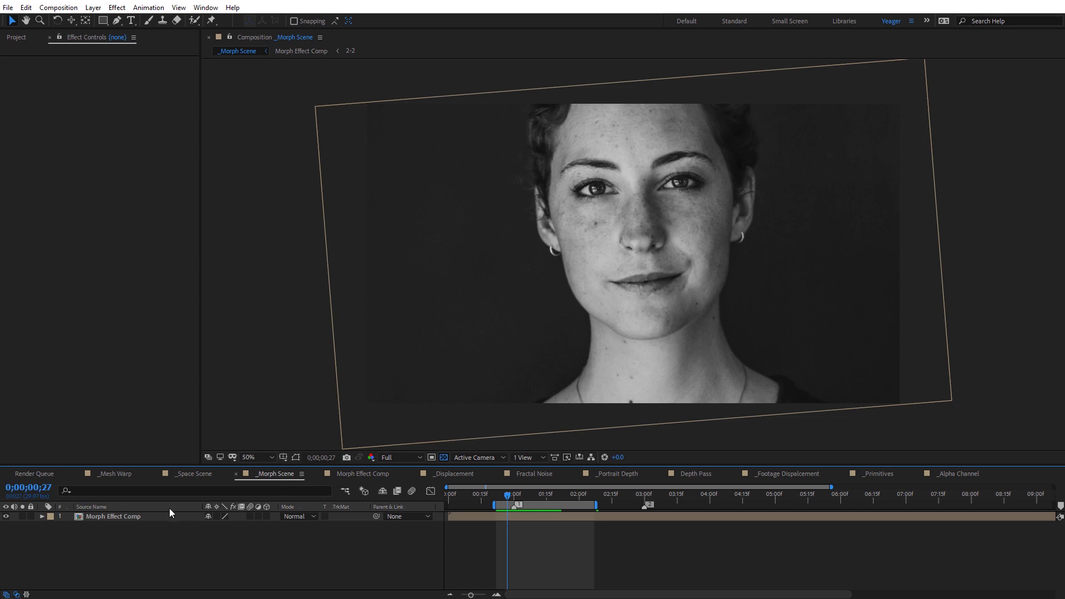
{"action": "left_click_drag", "start_coordinate": [507, 495], "coordinate": [537, 473]}
{"action": "left_click", "coordinate": [348, 474]}
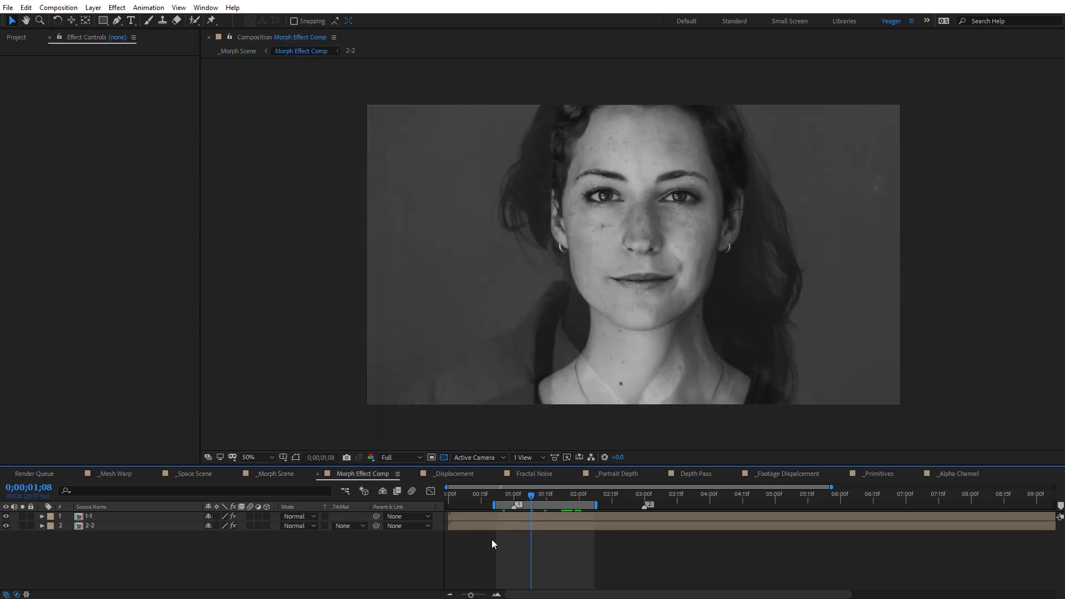
{"action": "left_click", "coordinate": [501, 516]}
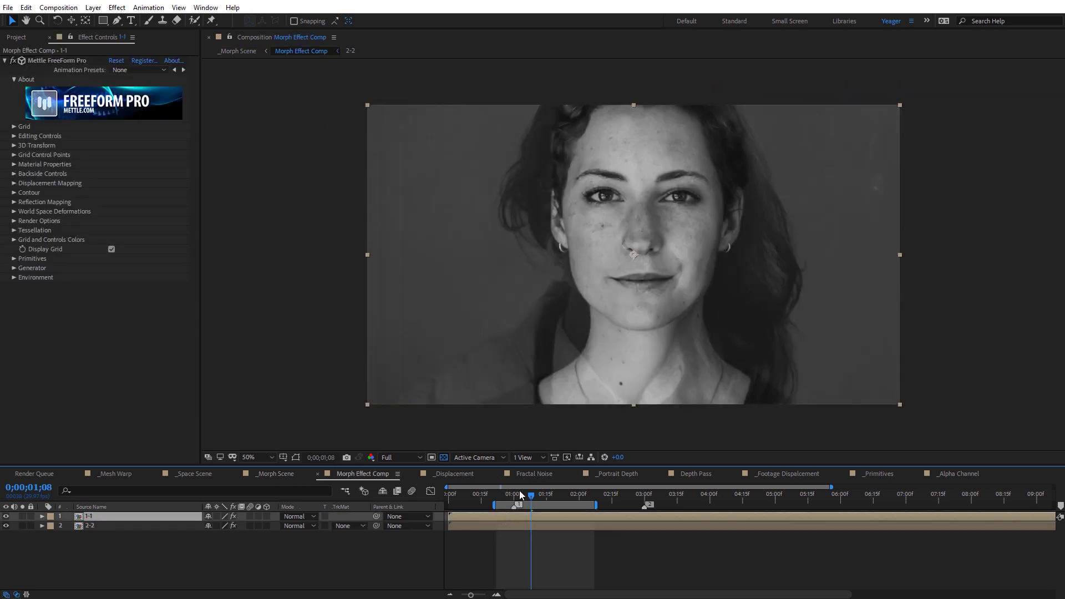
{"action": "left_click", "coordinate": [64, 61]}
{"action": "left_click_drag", "start_coordinate": [537, 495], "coordinate": [573, 486]}
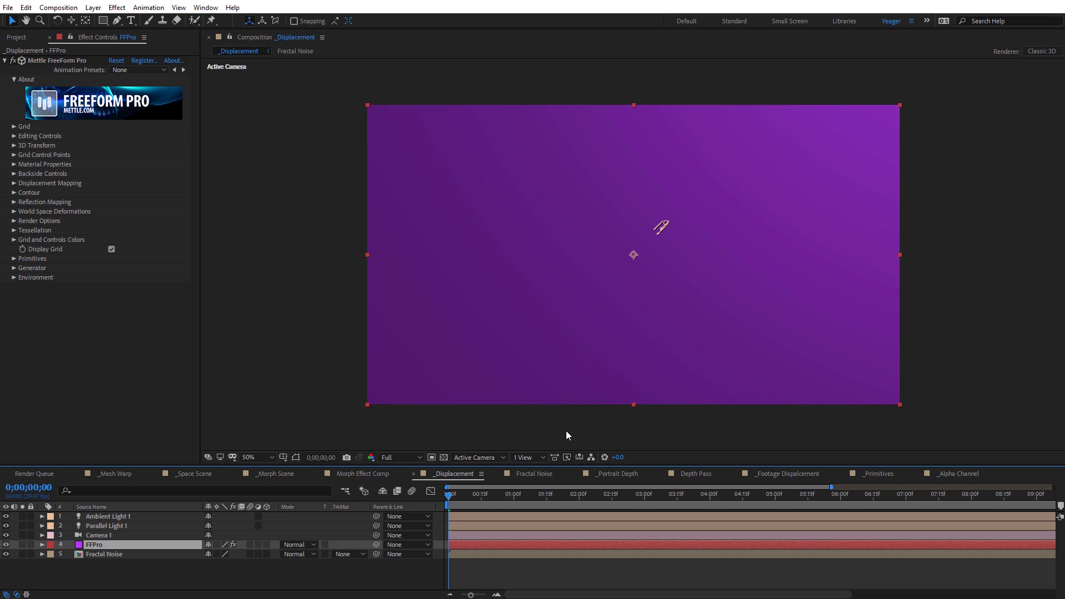
- In the _Displacement composition, solo the Fractal Noise layer to view its pattern, and unsolo it
{"action": "left_click", "coordinate": [99, 554]}
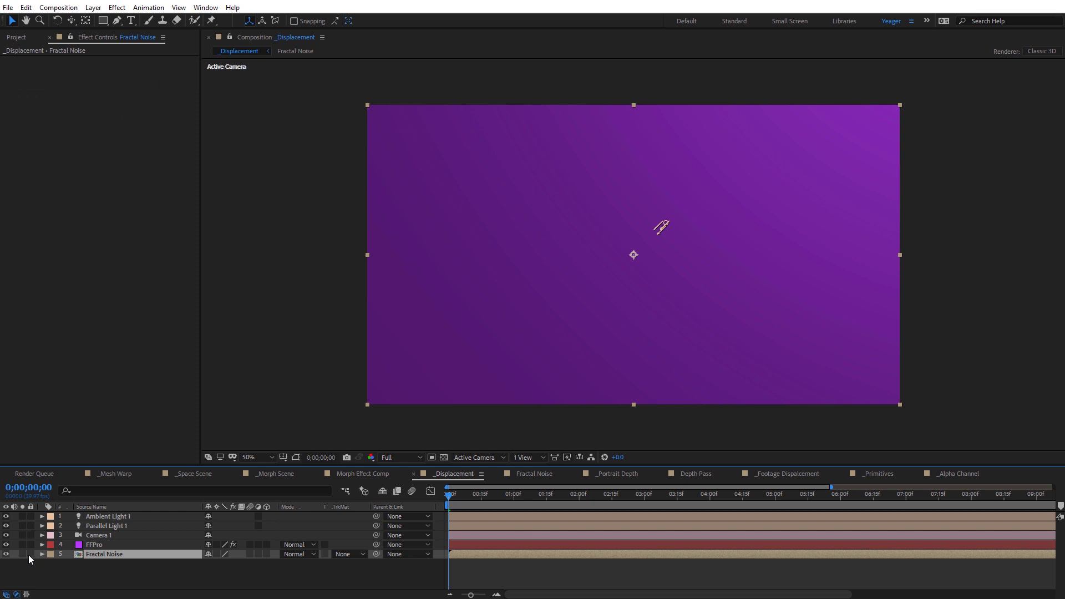
{"action": "left_click", "coordinate": [23, 554]}
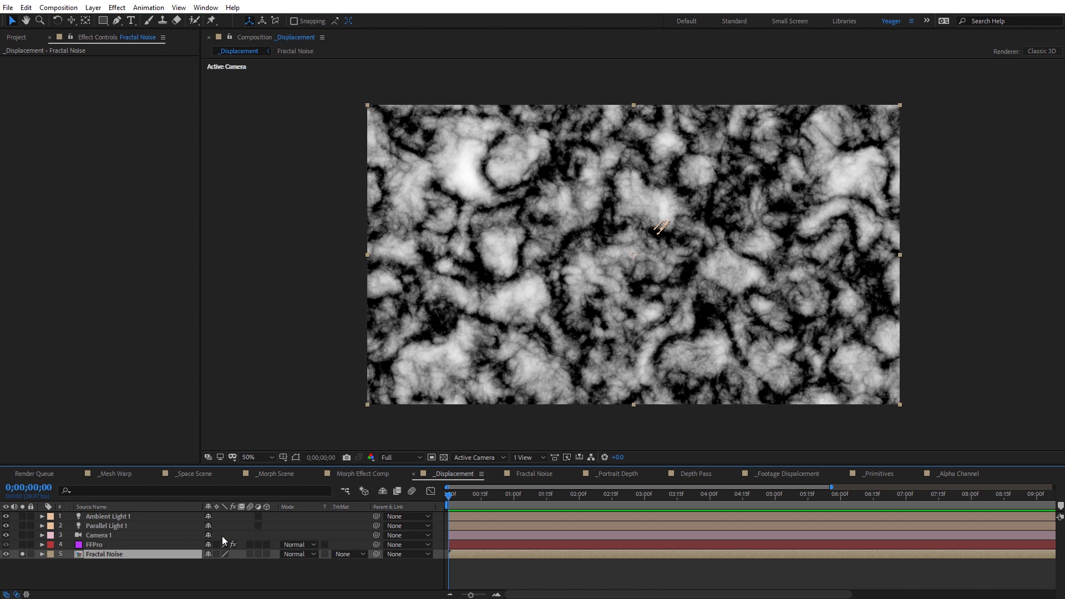
{"action": "left_click", "coordinate": [23, 554]}
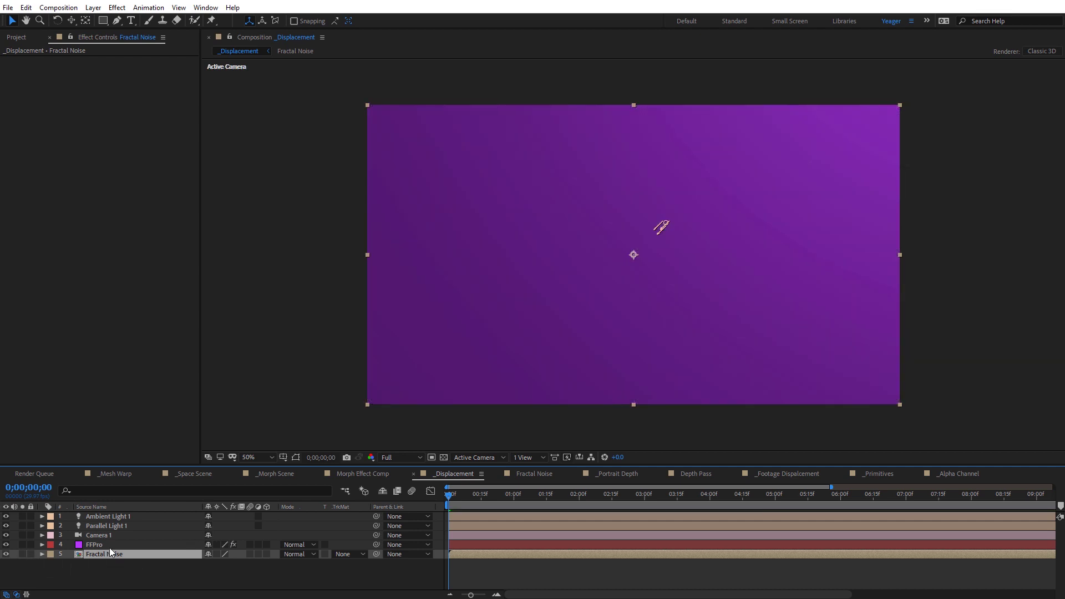
- Set the Displacement Layer of FreeForm Pro on the FFPro layer to 5. Fractal Noise
{"action": "left_click", "coordinate": [91, 546]}
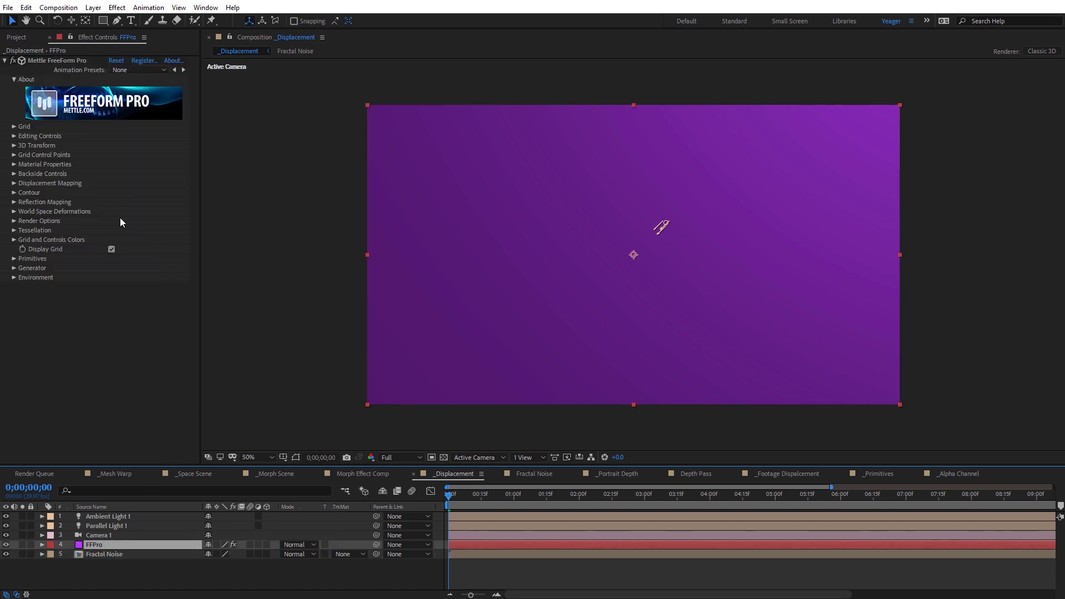
{"action": "left_click", "coordinate": [15, 183]}
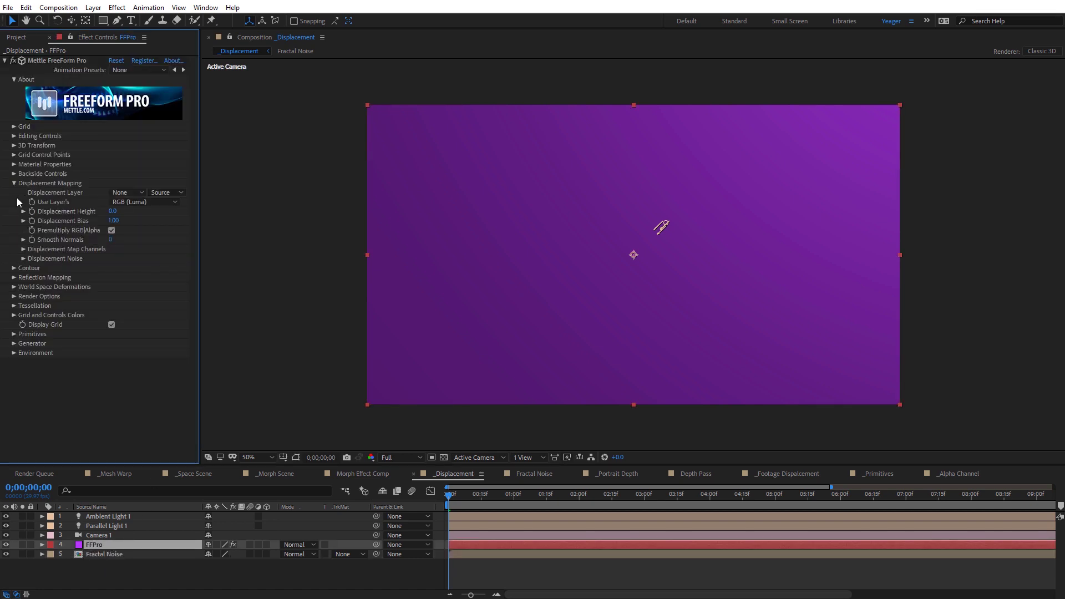
{"action": "left_click", "coordinate": [134, 193]}
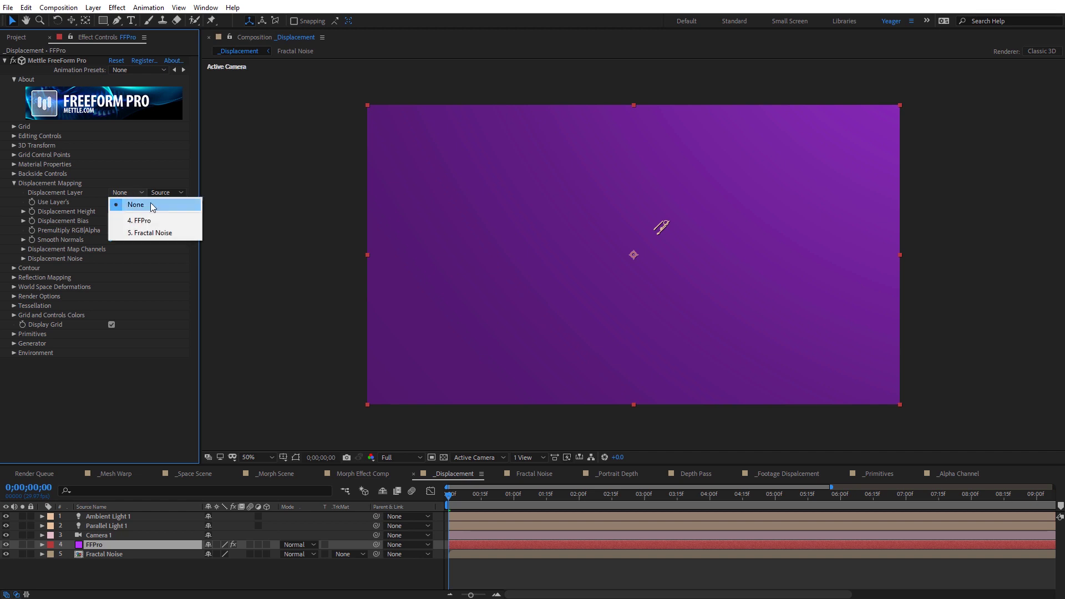
{"action": "left_click", "coordinate": [150, 233]}
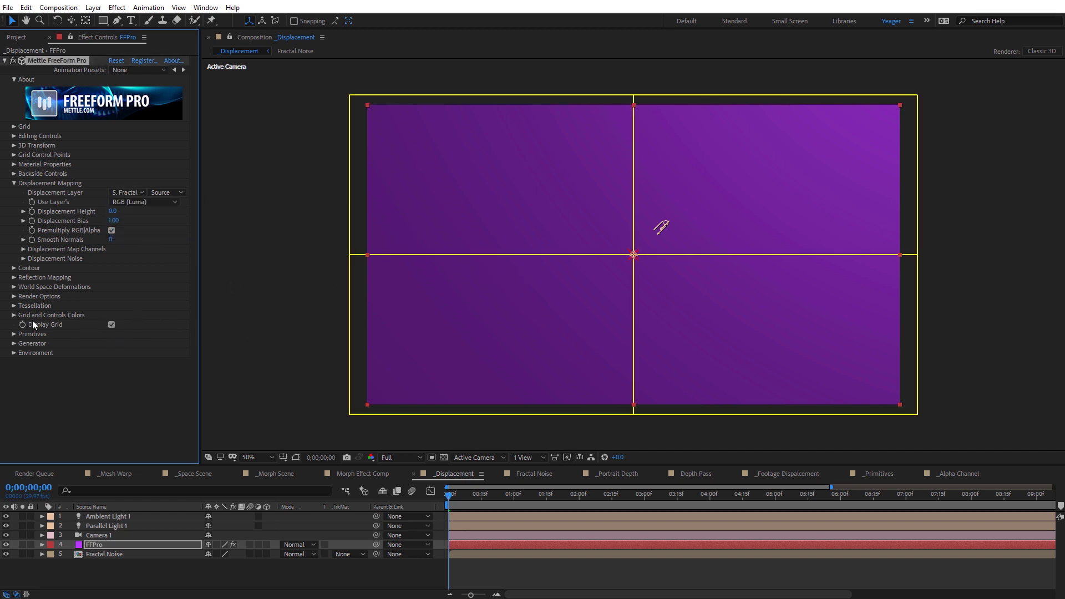
- Hide the FreeForm Pro grid on FFPro and raise Displacement Height to 30
{"action": "left_click", "coordinate": [112, 325]}
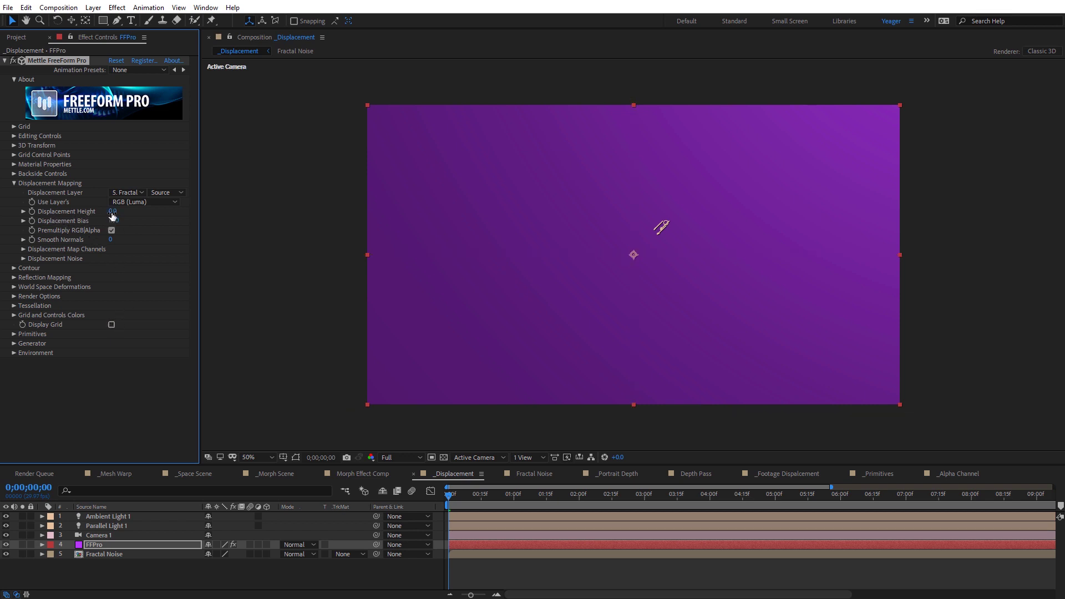
{"action": "left_click_drag", "start_coordinate": [112, 213], "coordinate": [124, 211]}
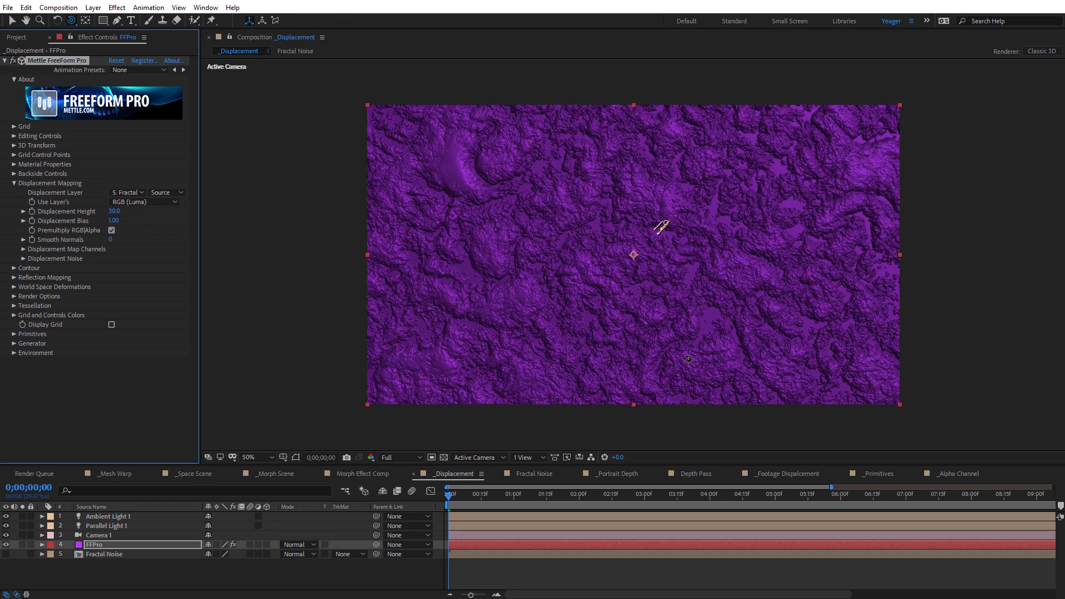
- Orbit the camera over the displaced surface, try repositioning Parallel Light 1 and its target, and undo the view and light changes
{"action": "left_click_drag", "start_coordinate": [660, 226], "coordinate": [713, 271]}
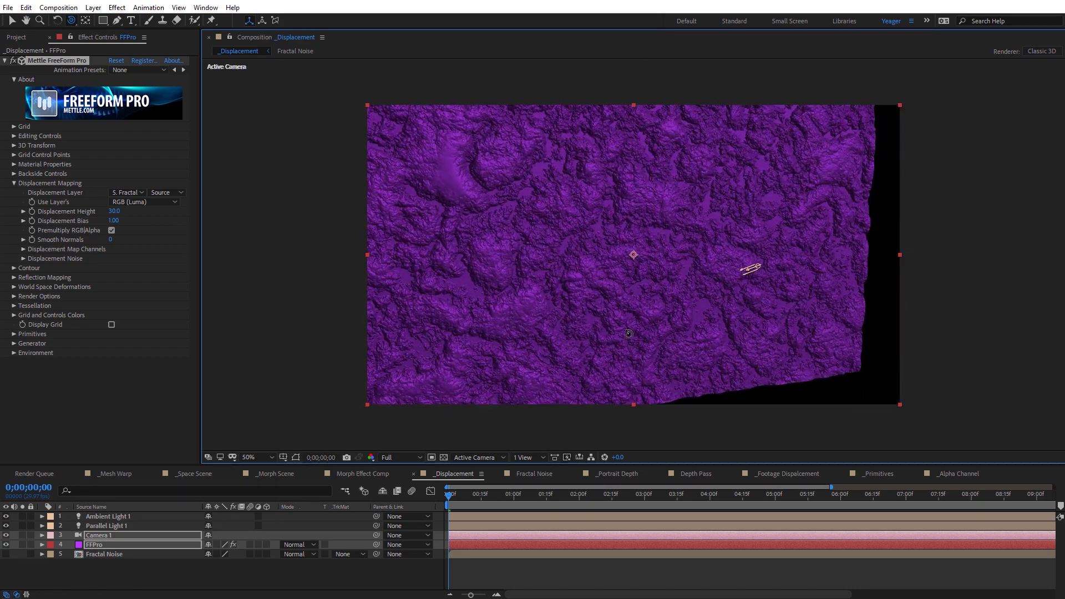
{"action": "key", "text": "v"}
{"action": "left_click", "coordinate": [749, 268]}
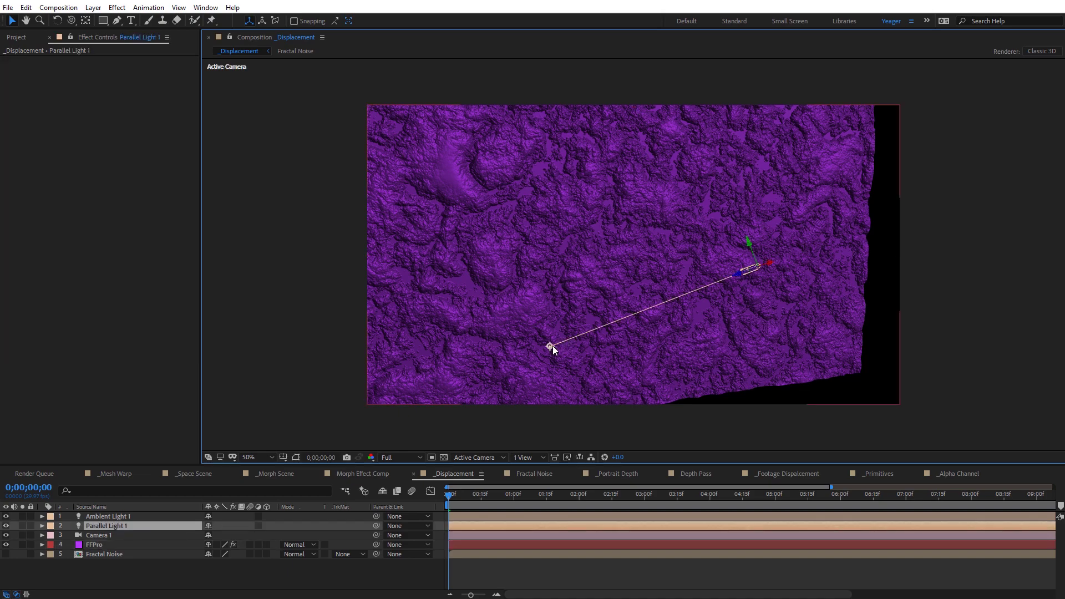
{"action": "left_click_drag", "start_coordinate": [550, 345], "coordinate": [685, 237]}
{"action": "left_click_drag", "start_coordinate": [752, 239], "coordinate": [470, 259]}
{"action": "key", "text": "ctrl+z"}
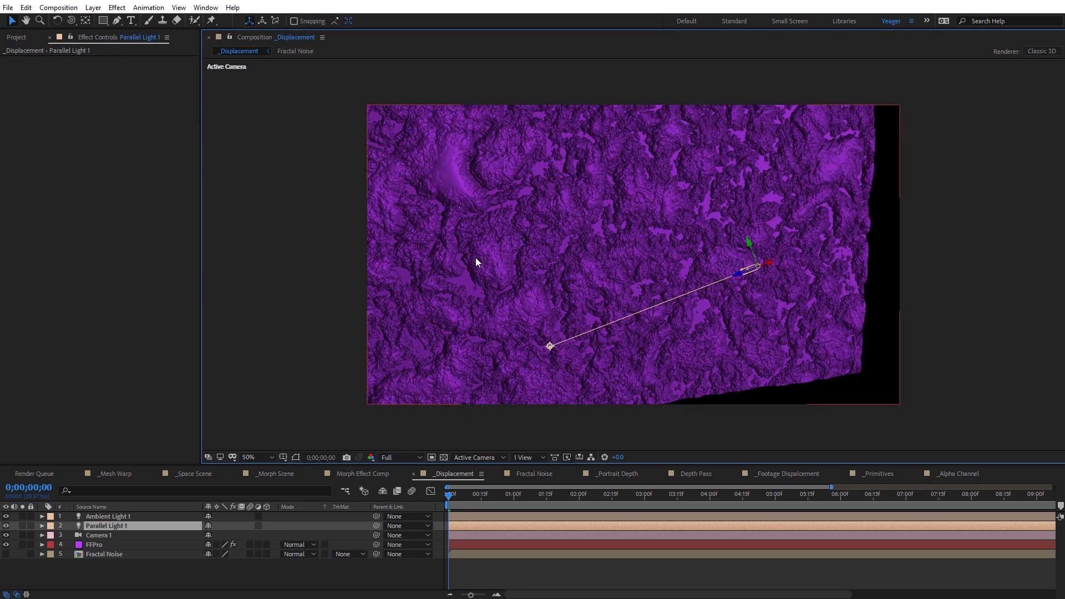
{"action": "left_click", "coordinate": [475, 258]}
{"action": "left_click", "coordinate": [478, 257]}
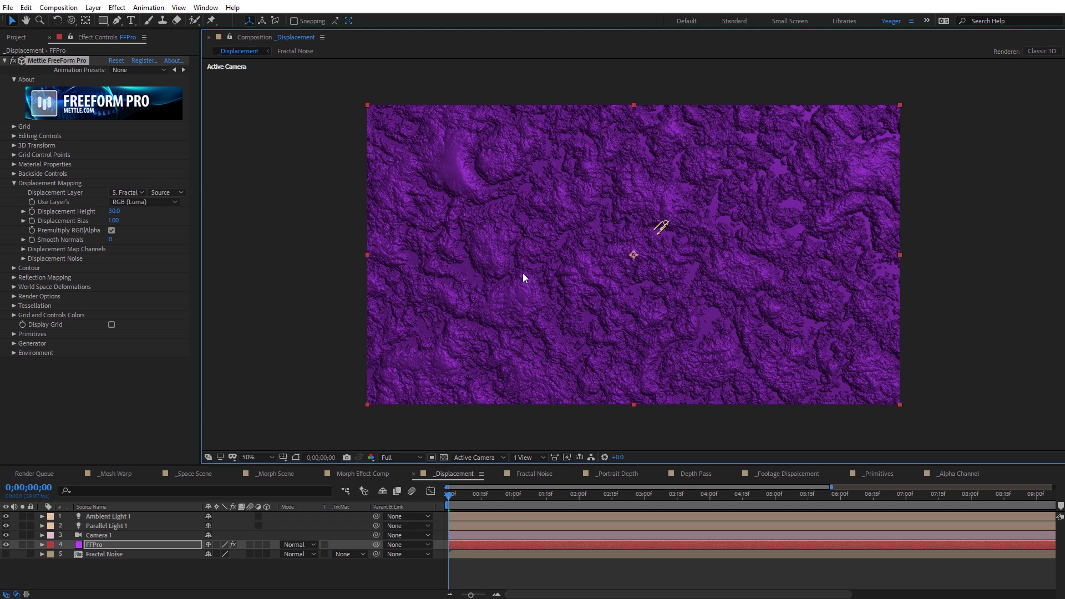
- Set FFPro's Displacement Height to 12
{"action": "left_click", "coordinate": [114, 211]}
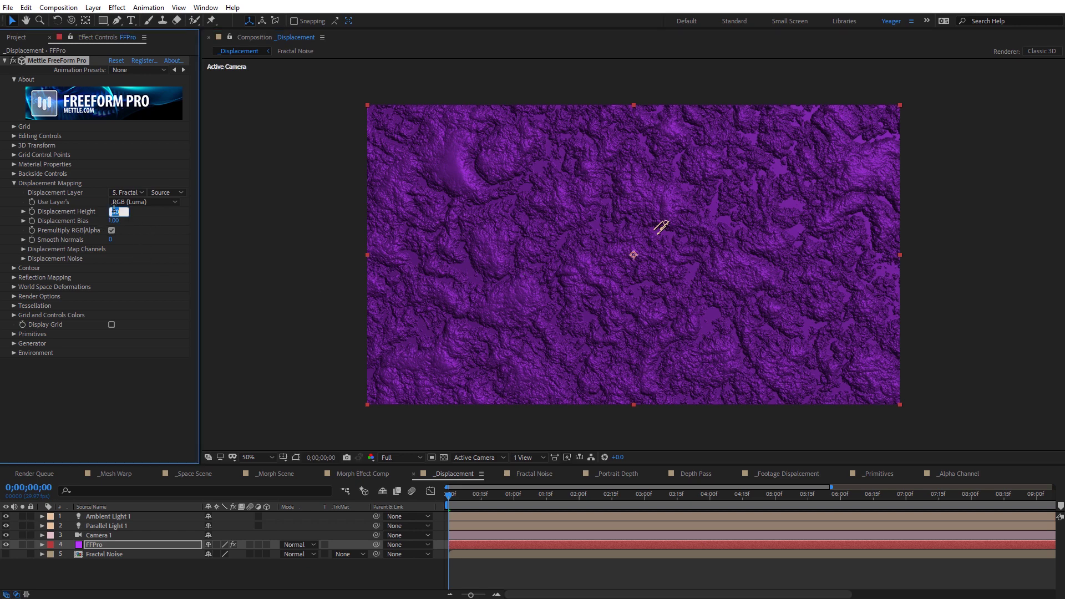
{"action": "type", "text": "12"}
{"action": "key", "text": "Return"}
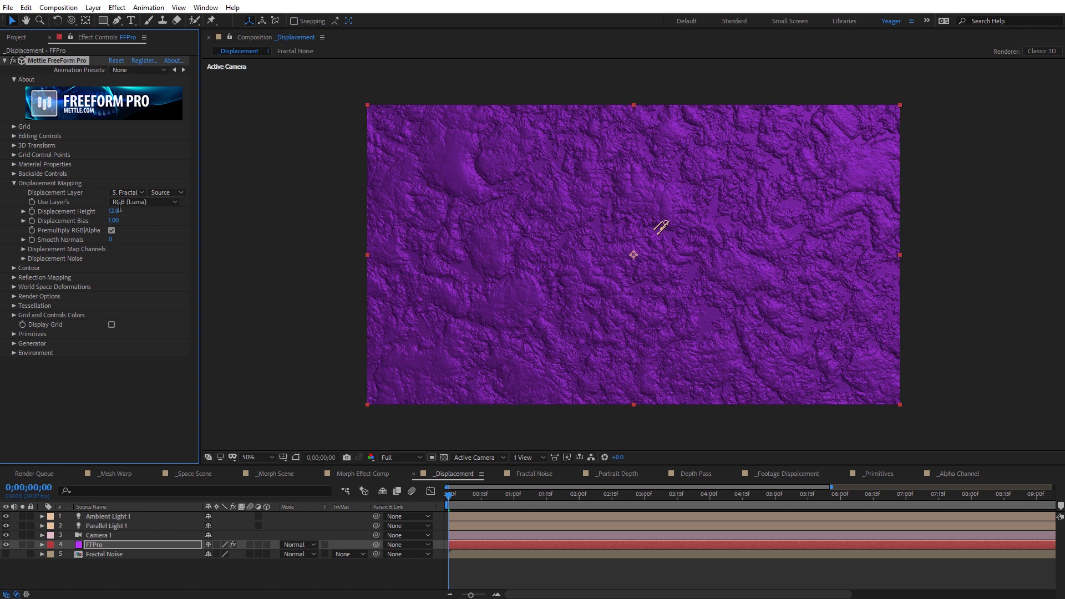
- In the Fractal Noise composition, keyframe Cyan Solid 2's Offset Turbulence from 960, 540 at the start to 960, 912 at 0;00;14;18
{"action": "left_click", "coordinate": [528, 474]}
{"action": "left_click", "coordinate": [105, 516]}
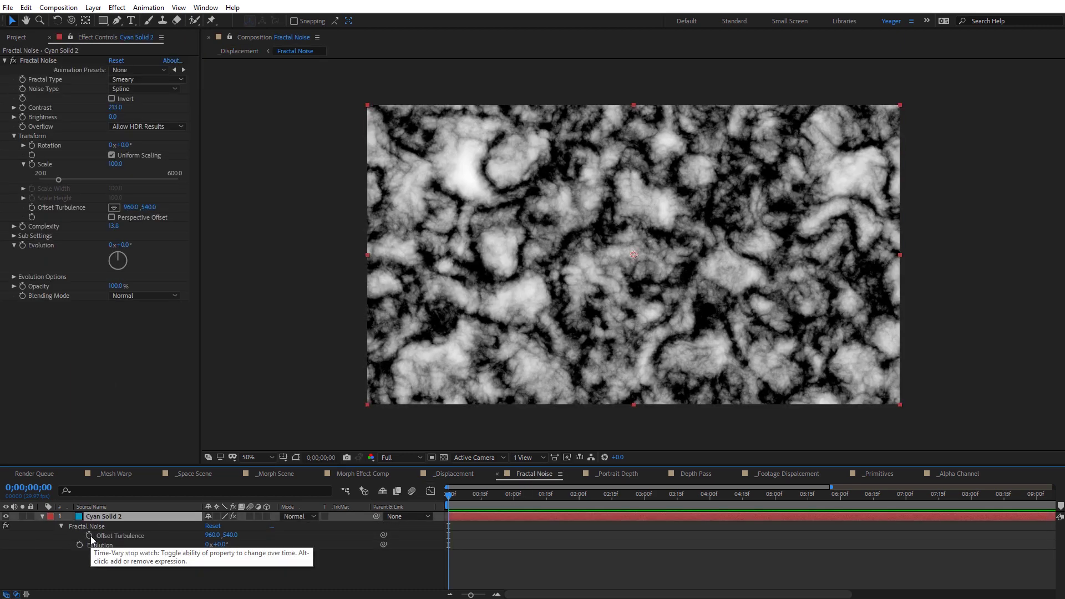
{"action": "left_click", "coordinate": [89, 536]}
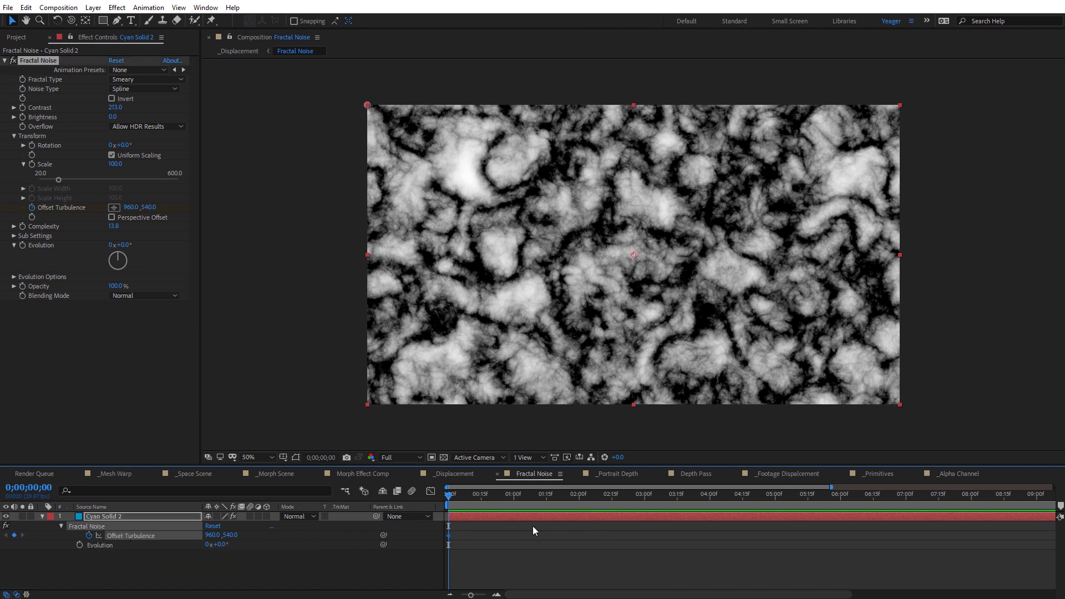
{"action": "left_click_drag", "start_coordinate": [448, 499], "coordinate": [1053, 533]}
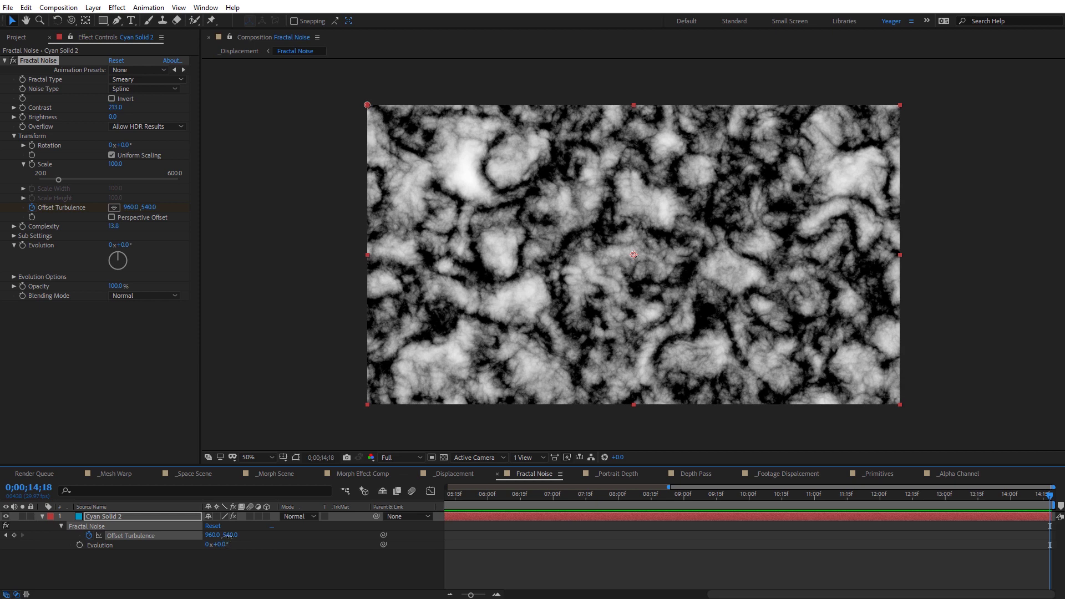
{"action": "left_click_drag", "start_coordinate": [229, 536], "coordinate": [456, 530]}
{"action": "left_click_drag", "start_coordinate": [486, 493], "coordinate": [476, 493]}
- Keyframe the noise Evolution from 0 at the start to one full revolution at 0;00;14;18, and scrub through the animation
{"action": "key", "text": "Home"}
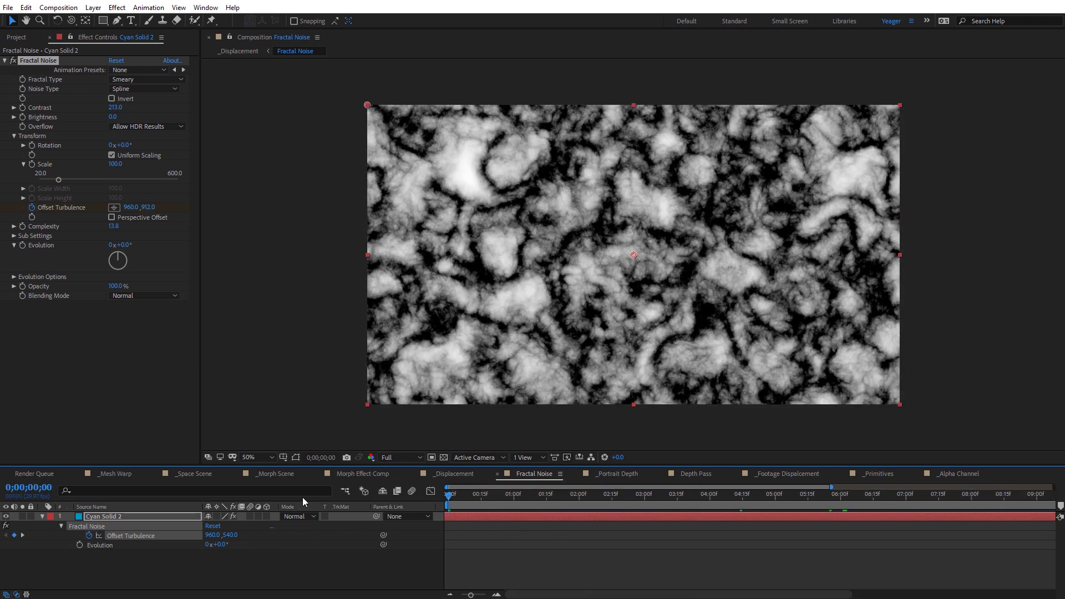
{"action": "left_click", "coordinate": [80, 545]}
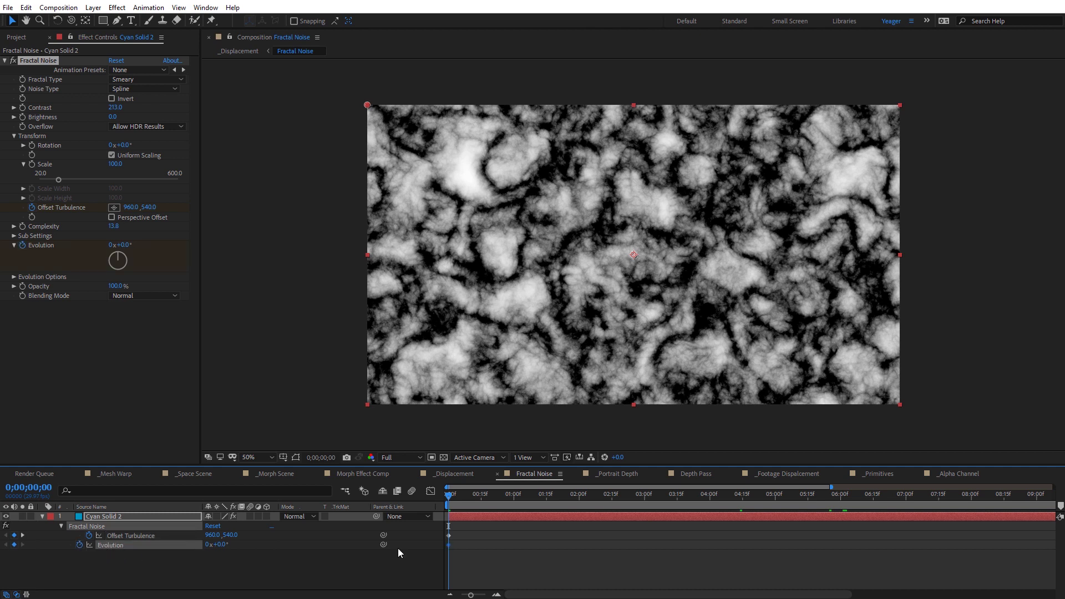
{"action": "left_click_drag", "start_coordinate": [506, 501], "coordinate": [1059, 501]}
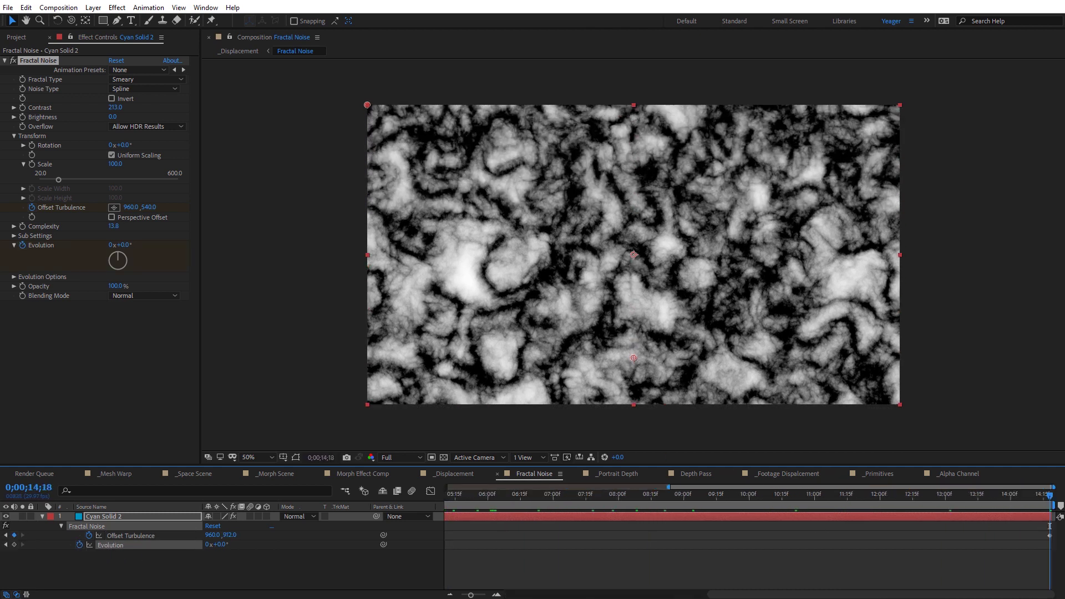
{"action": "left_click", "coordinate": [208, 545]}
{"action": "type", "text": "1"}
{"action": "key", "text": "Return"}
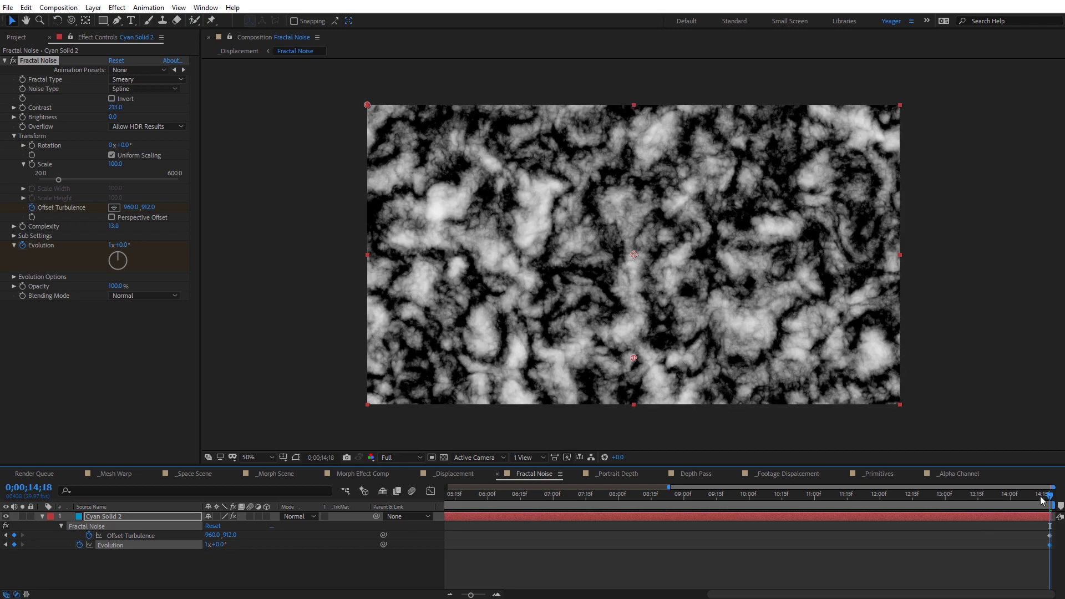
{"action": "left_click_drag", "start_coordinate": [1041, 500], "coordinate": [724, 494]}
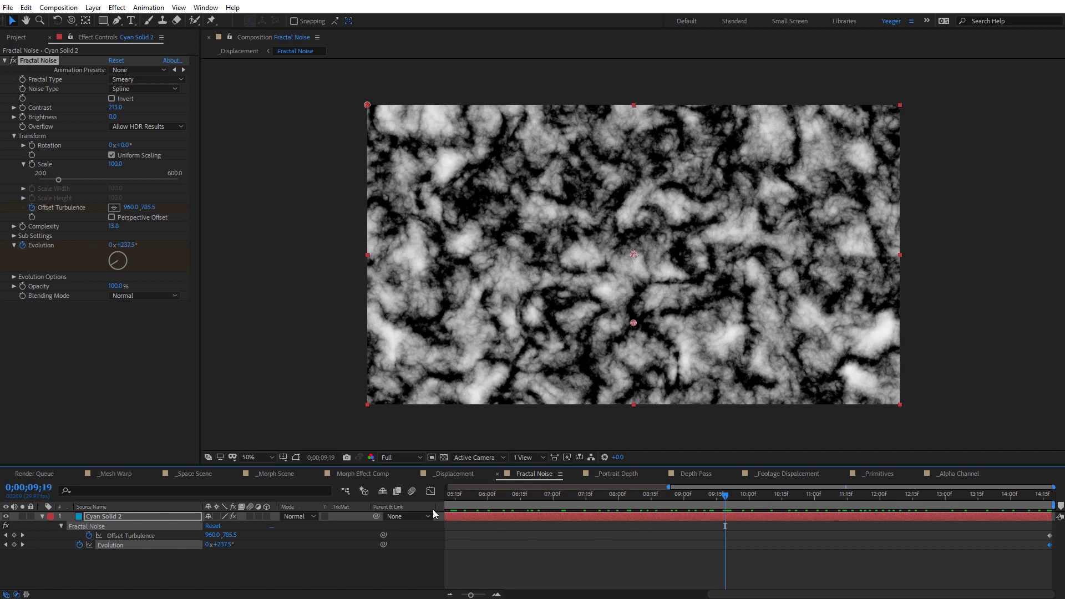
- Return to the _Displacement composition and preview the animated displaced surface from the first frame
{"action": "left_click", "coordinate": [452, 474]}
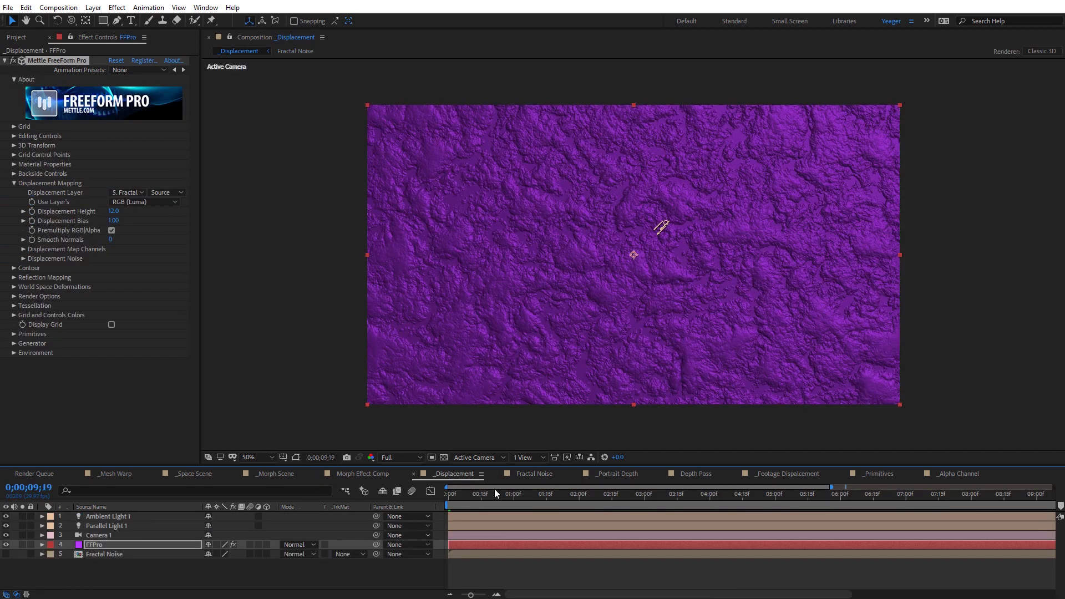
{"action": "left_click", "coordinate": [443, 498]}
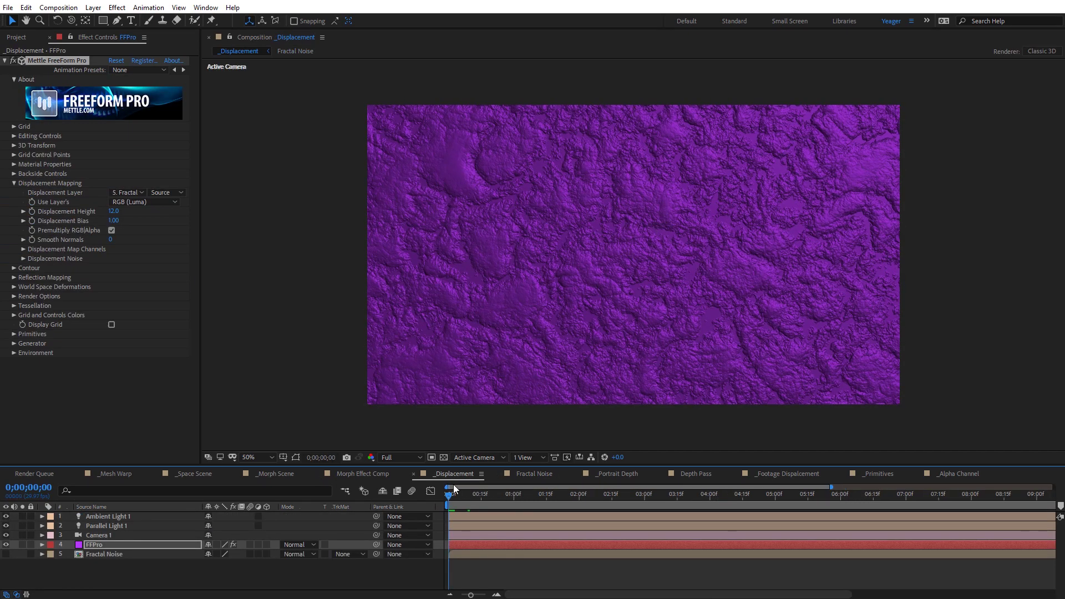
{"action": "key", "text": "space"}
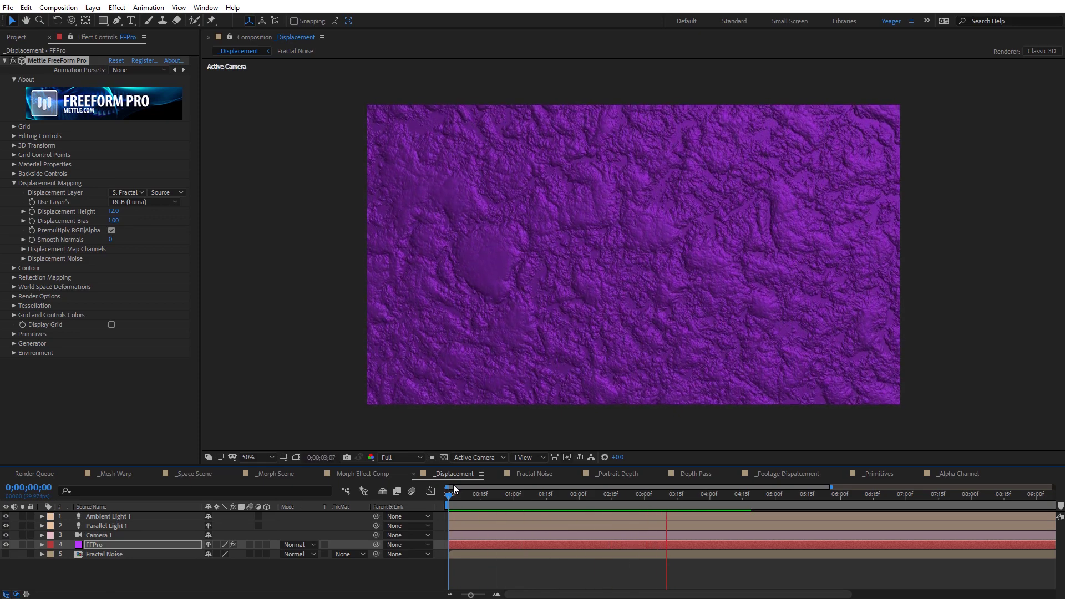
{"action": "key", "text": "space"}
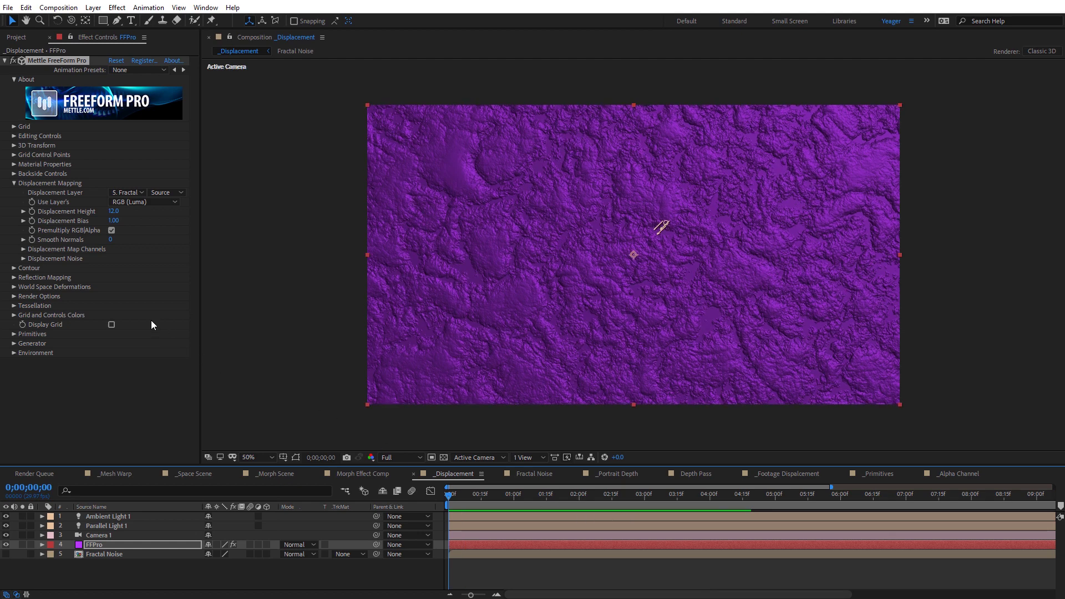
- Set FFPro's displacement noise amplitude to 50, and keyframe its noise evolution from 0 at the start to 10 at 0;00;14;18
{"action": "left_click", "coordinate": [24, 259]}
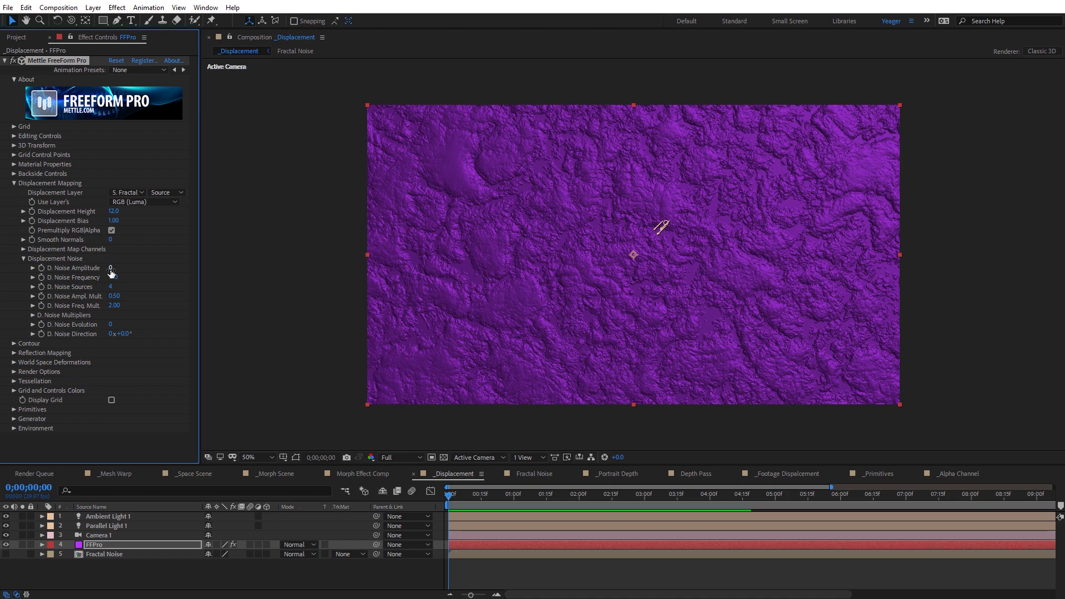
{"action": "left_click_drag", "start_coordinate": [111, 269], "coordinate": [139, 269]}
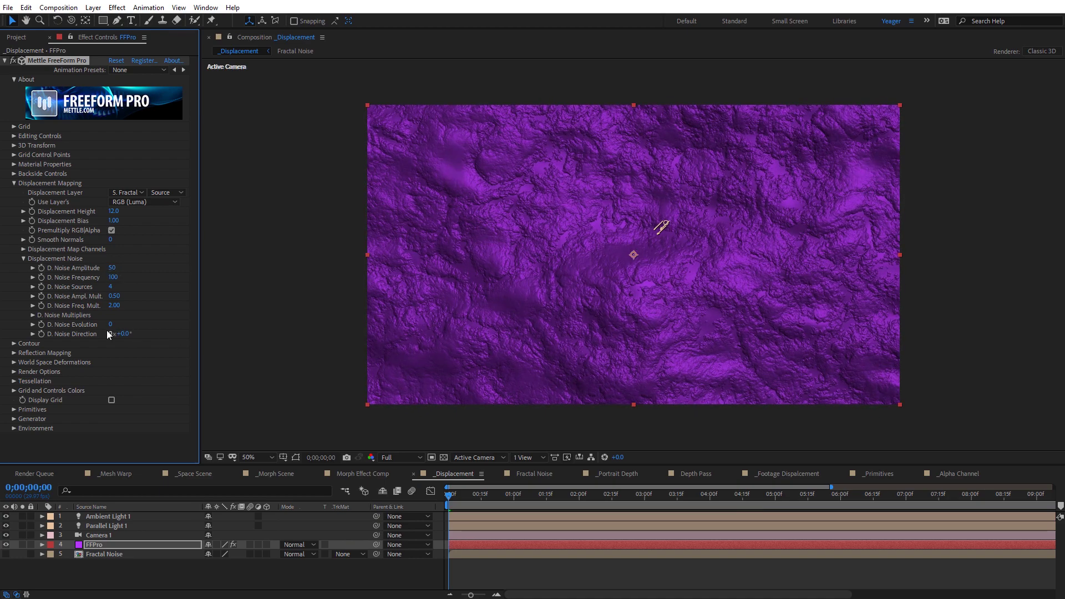
{"action": "left_click", "coordinate": [41, 324]}
{"action": "key", "text": "Page_Down"}
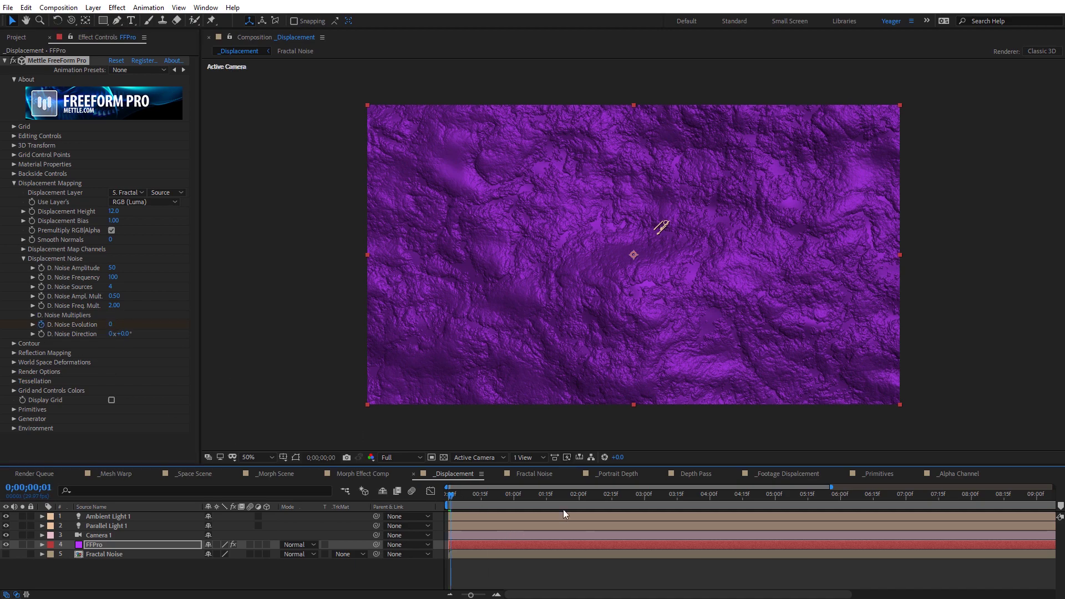
{"action": "key", "text": "space"}
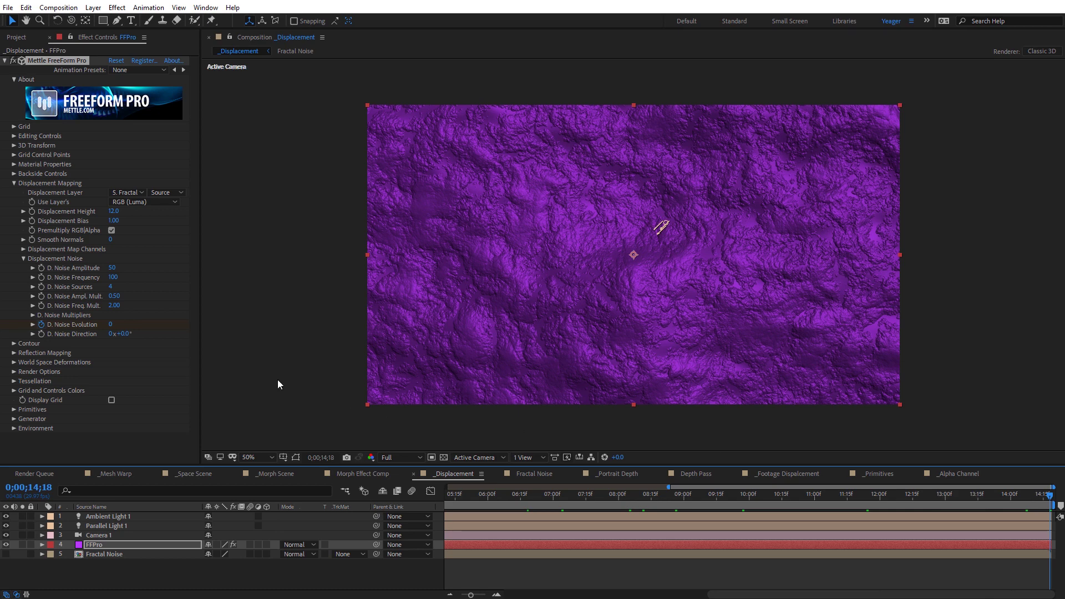
{"action": "left_click", "coordinate": [110, 324]}
{"action": "type", "text": "10"}
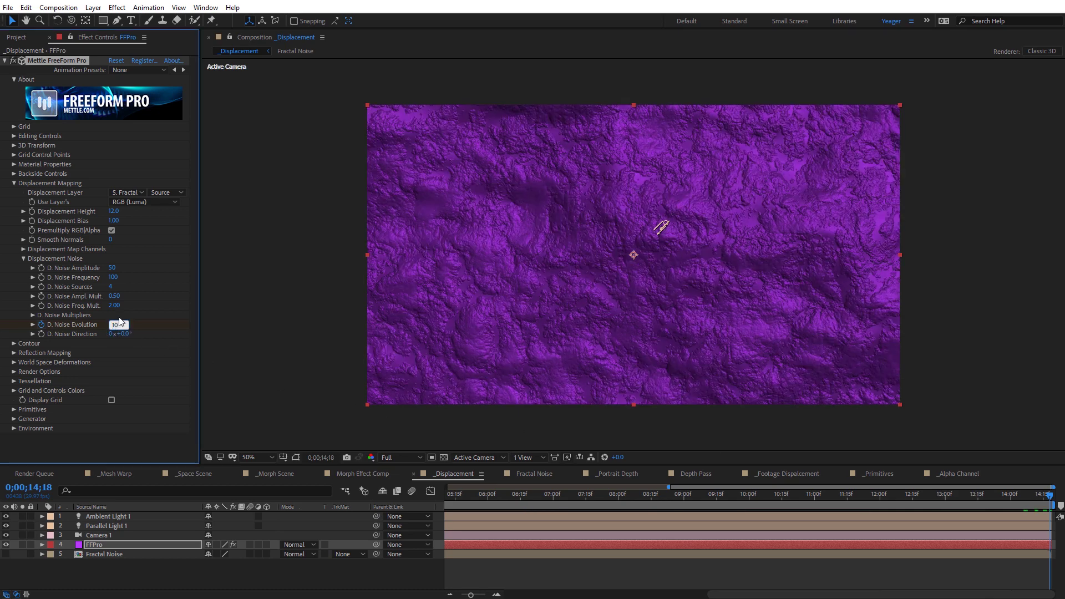
{"action": "key", "text": "Return"}
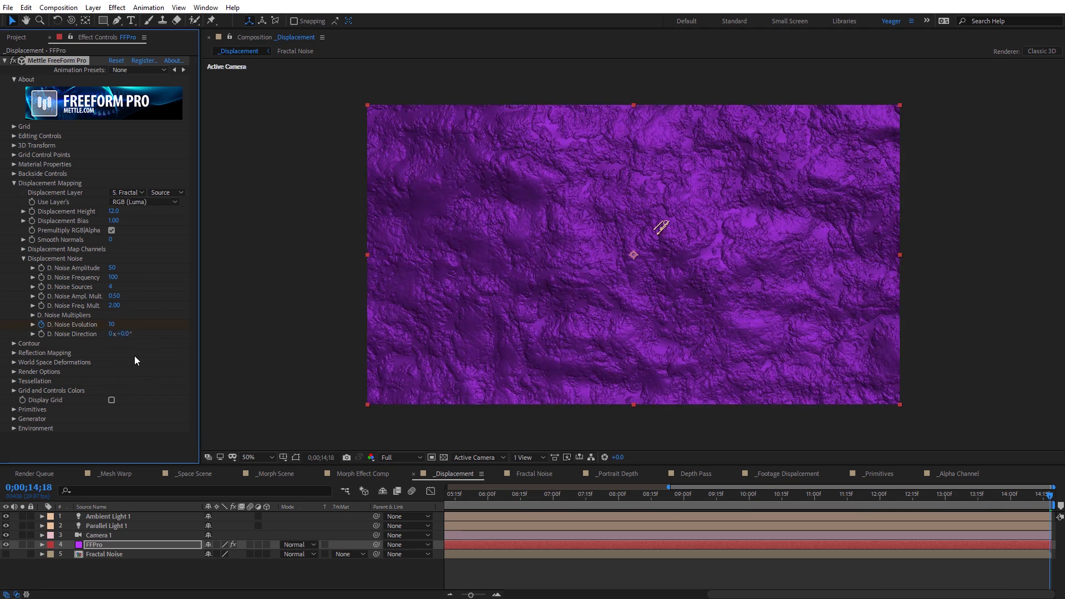
{"action": "left_click_drag", "start_coordinate": [1050, 494], "coordinate": [1006, 498]}
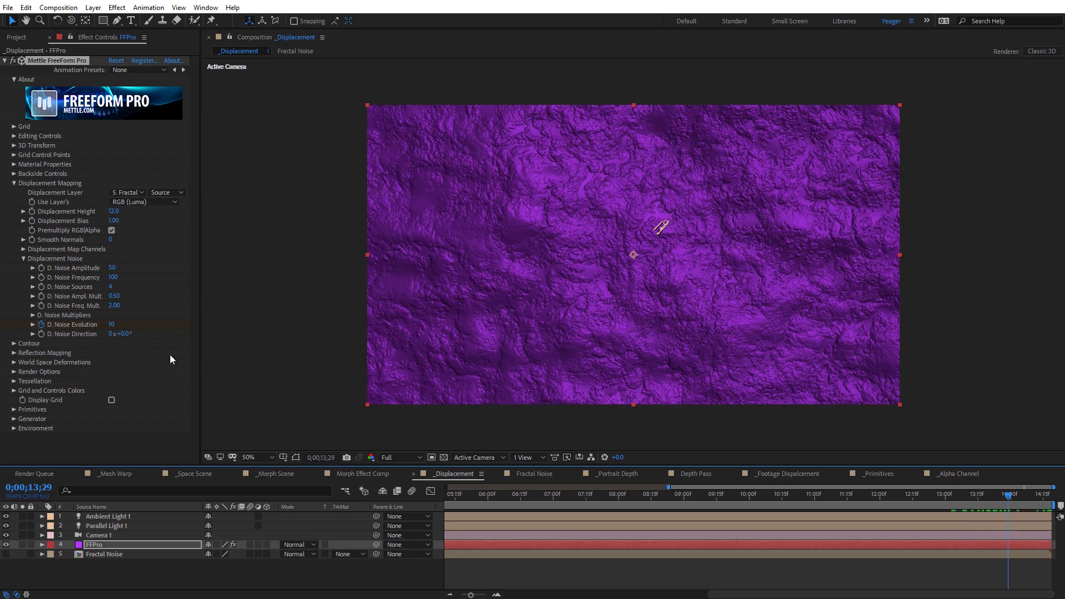
- Set FFPro's displacement noise direction to 180° and preview the moving surface
{"action": "left_click", "coordinate": [124, 335]}
{"action": "type", "text": "180"}
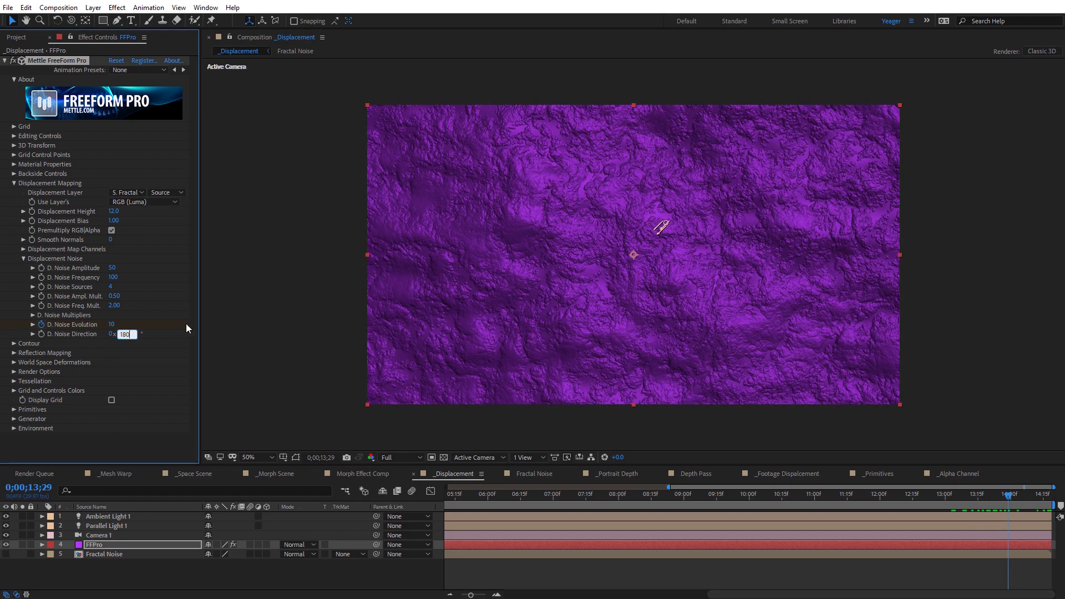
{"action": "key", "text": "Return"}
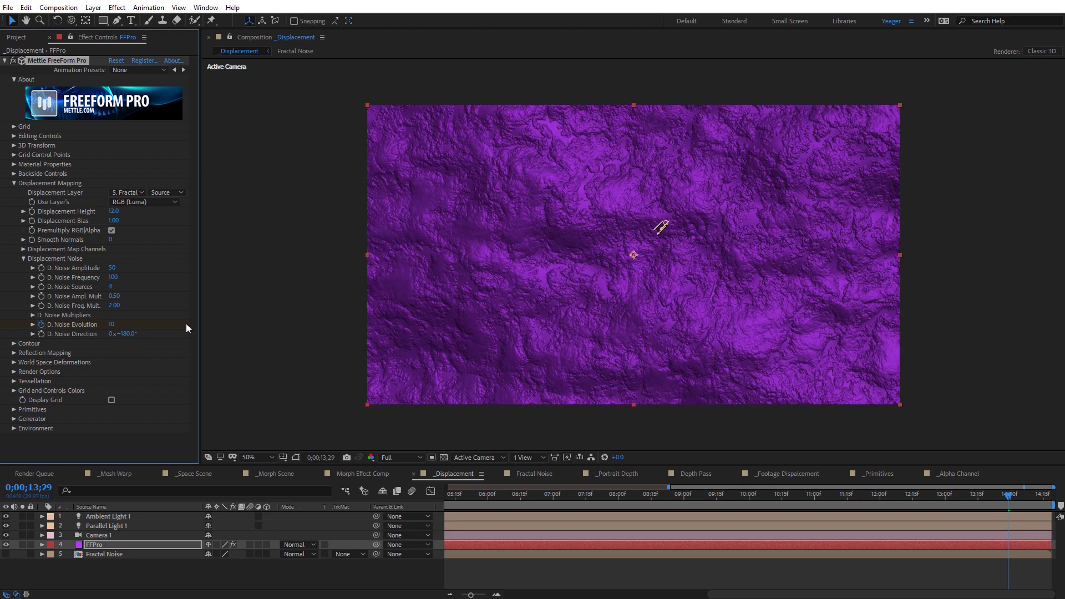
{"action": "key", "text": "space"}
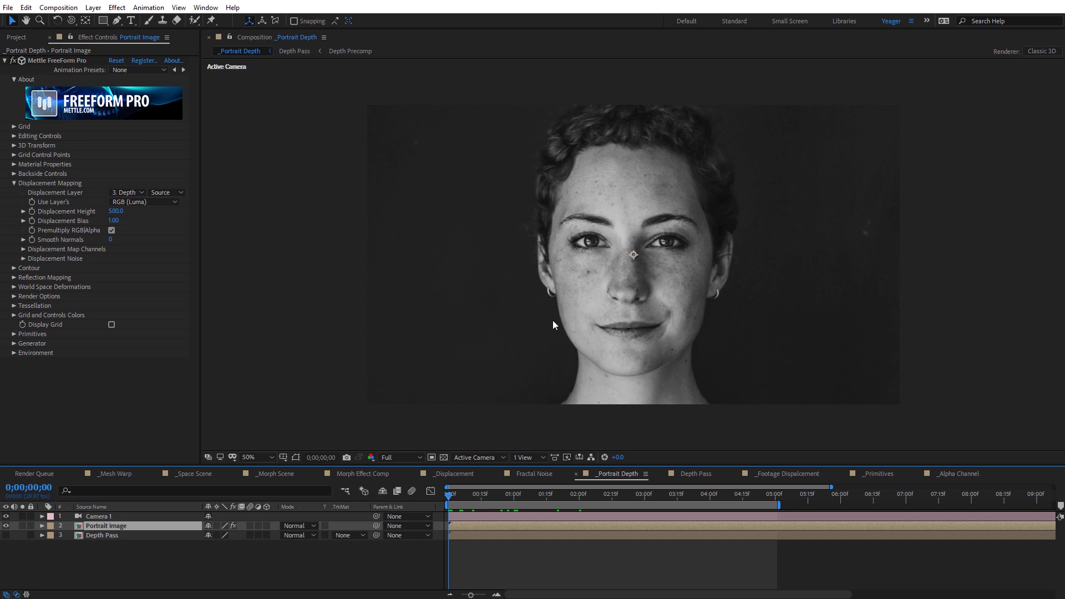
- Orbit the camera slightly around the displaced portrait, check the Depth Pass composition's grayscale map, and return to _Portrait Depth
{"action": "key", "text": "c"}
{"action": "mouse_move", "coordinate": [550, 320]}
{"action": "left_mouse_down"}
{"action": "mouse_move", "coordinate": [539, 319]}
{"action": "mouse_move", "coordinate": [568, 314]}
{"action": "mouse_move", "coordinate": [532, 317]}
{"action": "mouse_move", "coordinate": [559, 314]}
{"action": "left_mouse_up"}
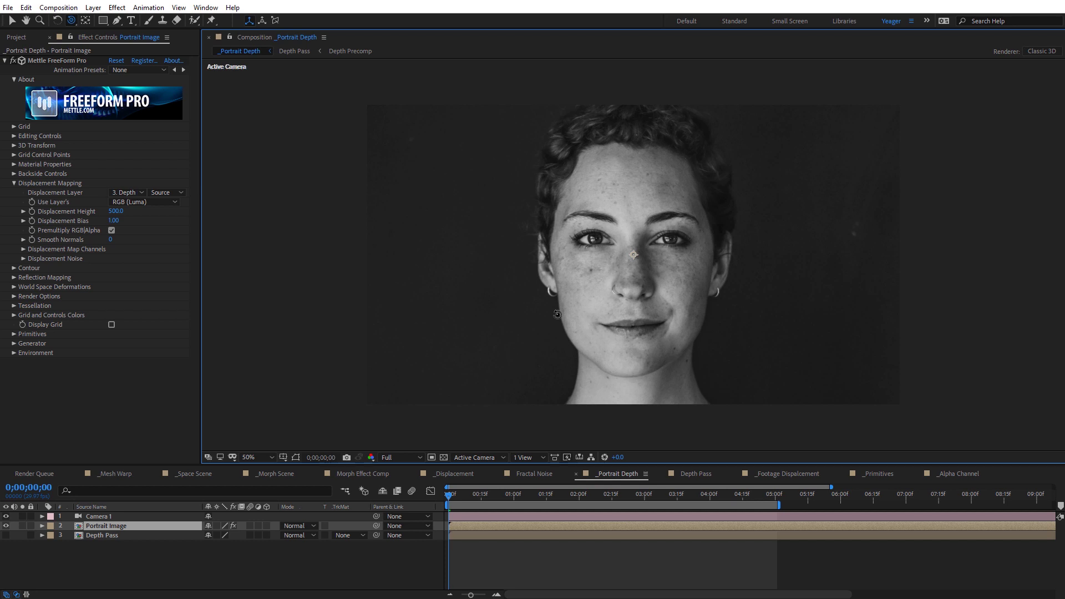
{"action": "left_click", "coordinate": [698, 473]}
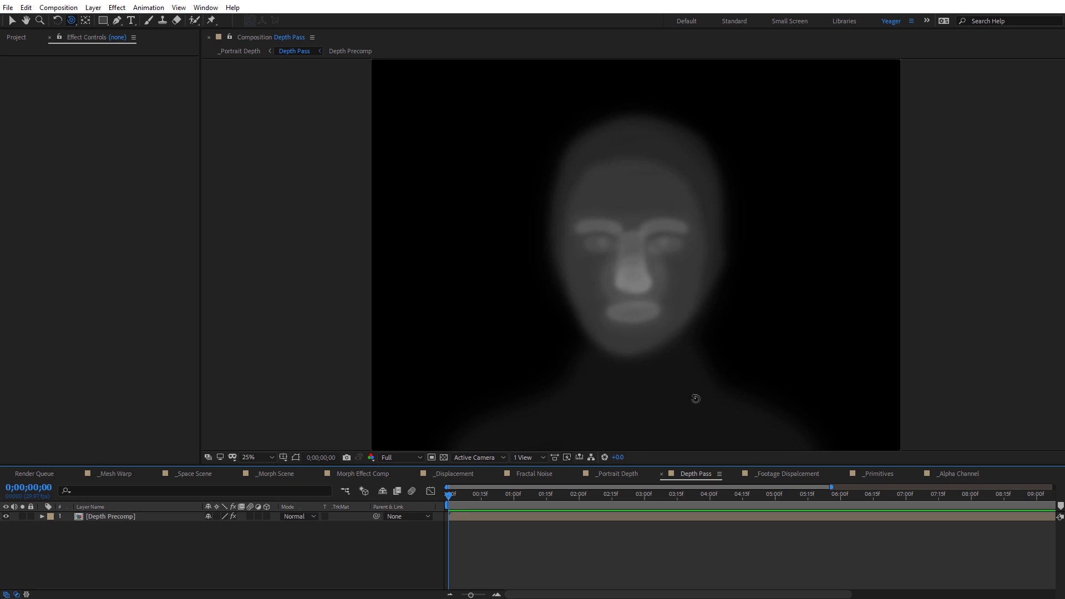
{"action": "left_click", "coordinate": [632, 474]}
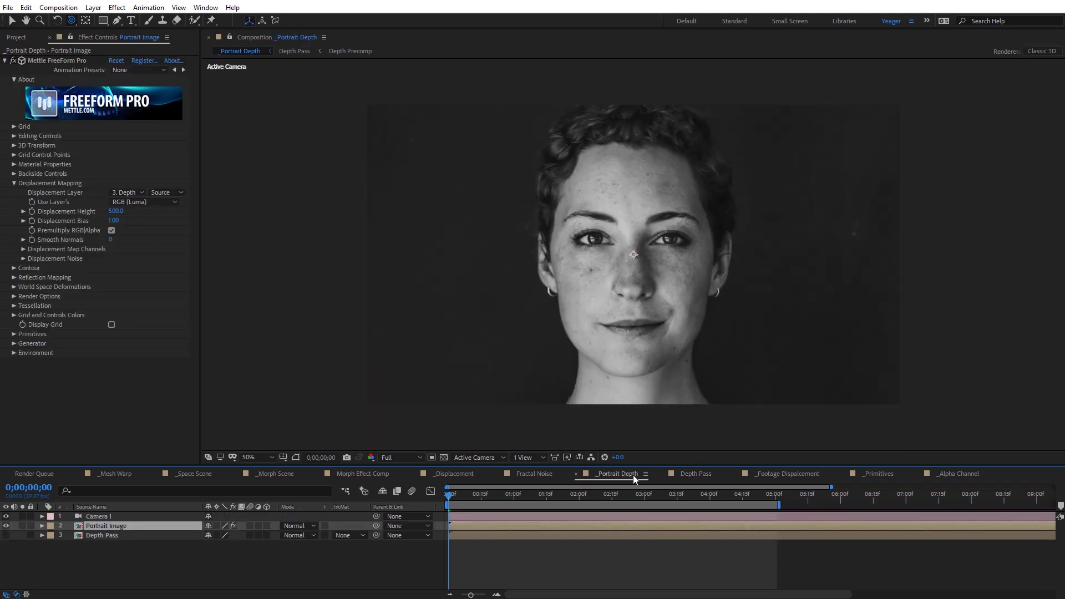
- Orbit the camera around the portrait in several directions to examine its depth displacement
{"action": "left_click", "coordinate": [685, 328]}
{"action": "left_click_drag", "start_coordinate": [685, 328], "coordinate": [765, 347]}
{"action": "left_click_drag", "start_coordinate": [698, 308], "coordinate": [751, 295]}
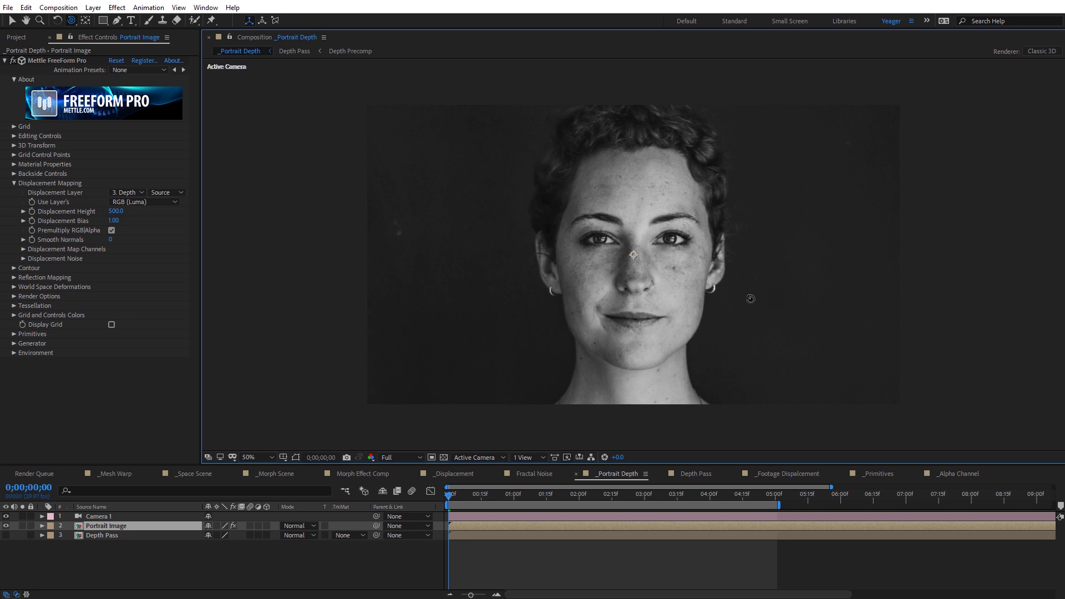
{"action": "mouse_move", "coordinate": [750, 321]}
{"action": "left_mouse_down"}
{"action": "mouse_move", "coordinate": [736, 318]}
{"action": "mouse_move", "coordinate": [773, 319]}
{"action": "mouse_move", "coordinate": [729, 323]}
{"action": "mouse_move", "coordinate": [760, 310]}
{"action": "mouse_move", "coordinate": [744, 317]}
{"action": "left_mouse_up"}
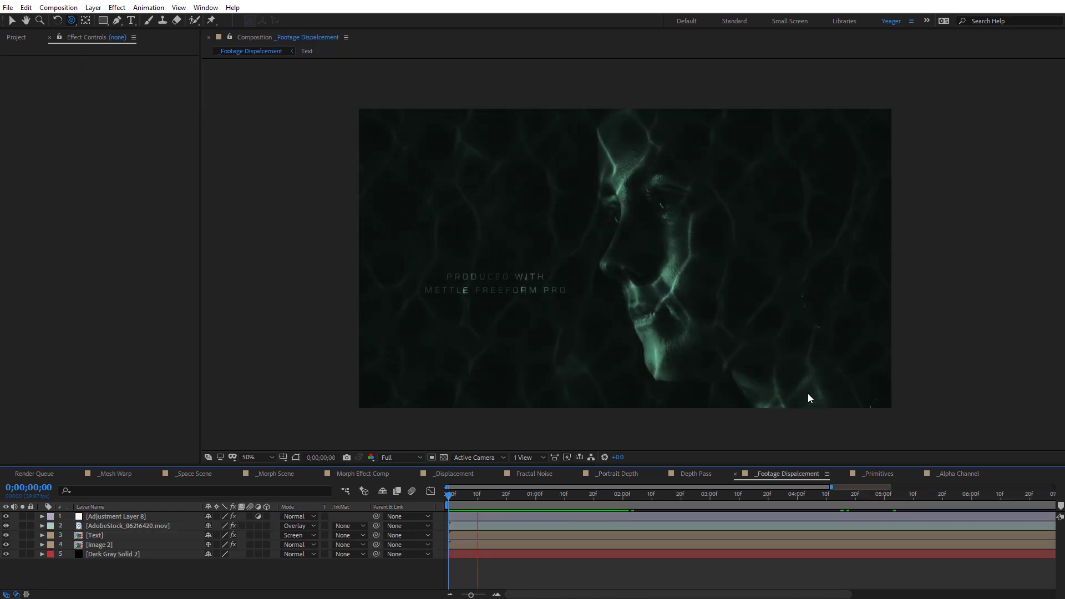
- Scrub through the _Footage Dispalcement animation and select the Image 2 layer to inspect its displacement settings
{"action": "left_click_drag", "start_coordinate": [550, 497], "coordinate": [461, 500]}
{"action": "left_click_drag", "start_coordinate": [521, 497], "coordinate": [581, 493]}
{"action": "key", "text": "period"}
{"action": "scroll", "coordinate": [635, 384], "scroll_direction": "down", "scroll_amount": 4}
{"action": "scroll", "coordinate": [635, 384], "scroll_direction": "up", "scroll_amount": 2}
{"action": "left_click", "coordinate": [83, 545]}
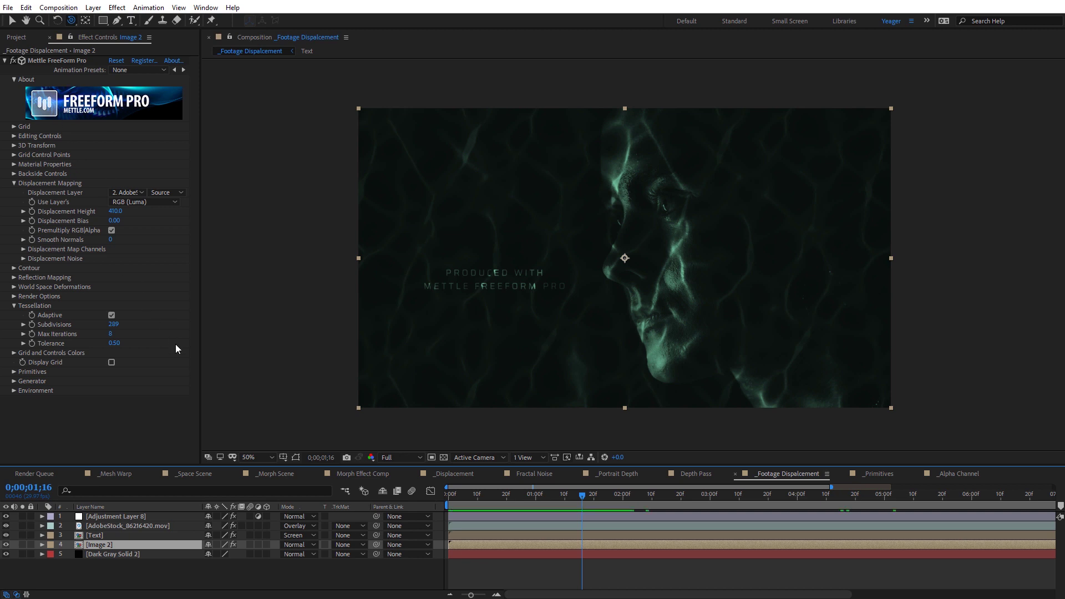
- Solo the AdobeStock_86216420.mov layer, play through its caustics footage, and show all layers again
{"action": "left_click", "coordinate": [99, 527]}
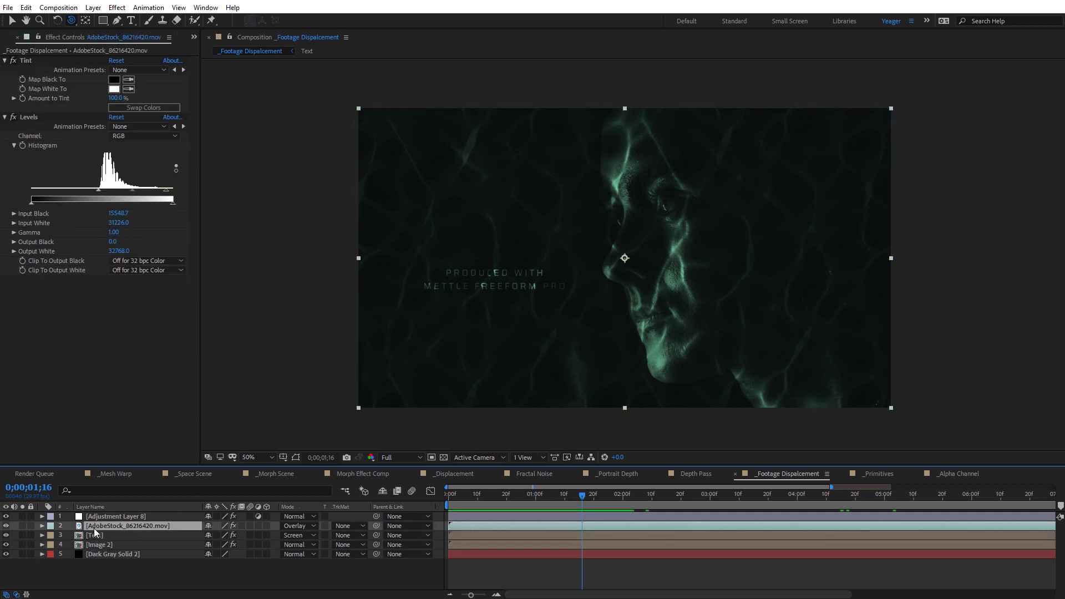
{"action": "left_click", "coordinate": [23, 526]}
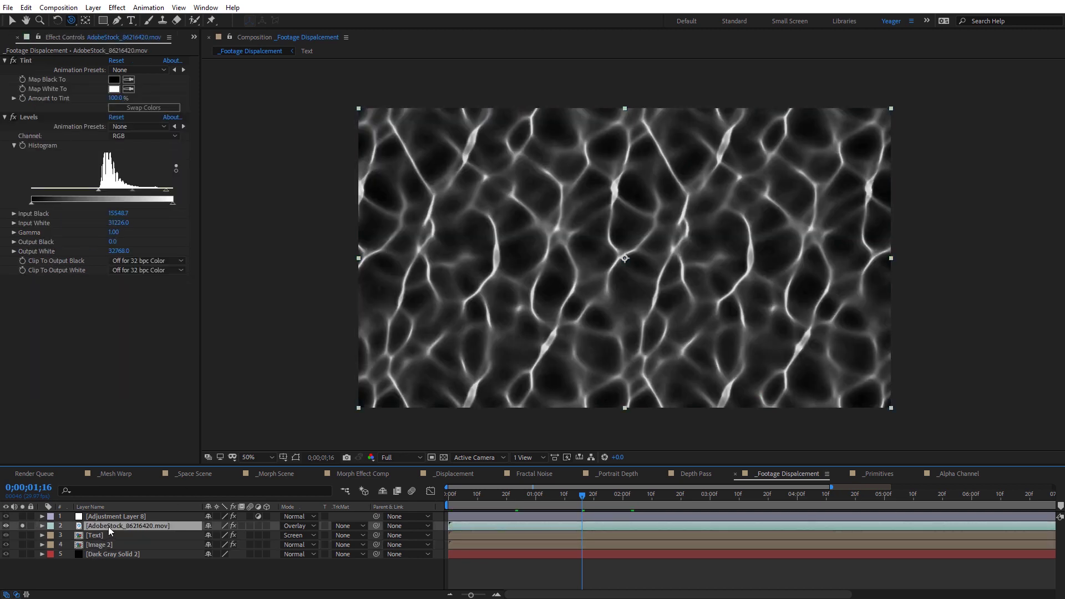
{"action": "left_click_drag", "start_coordinate": [591, 495], "coordinate": [501, 509]}
{"action": "key", "text": "space"}
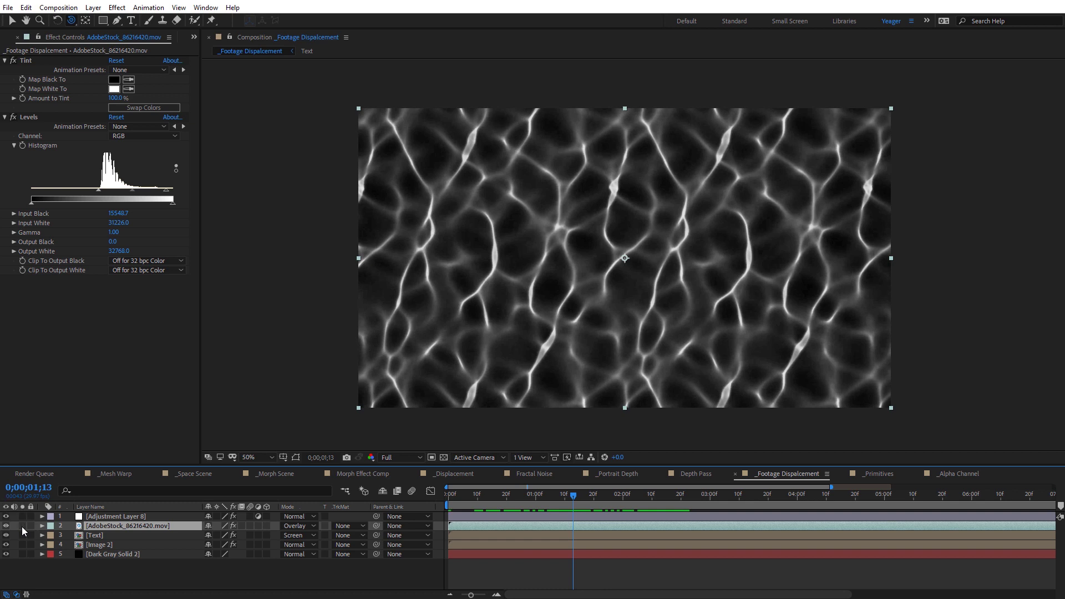
{"action": "left_click", "coordinate": [22, 526]}
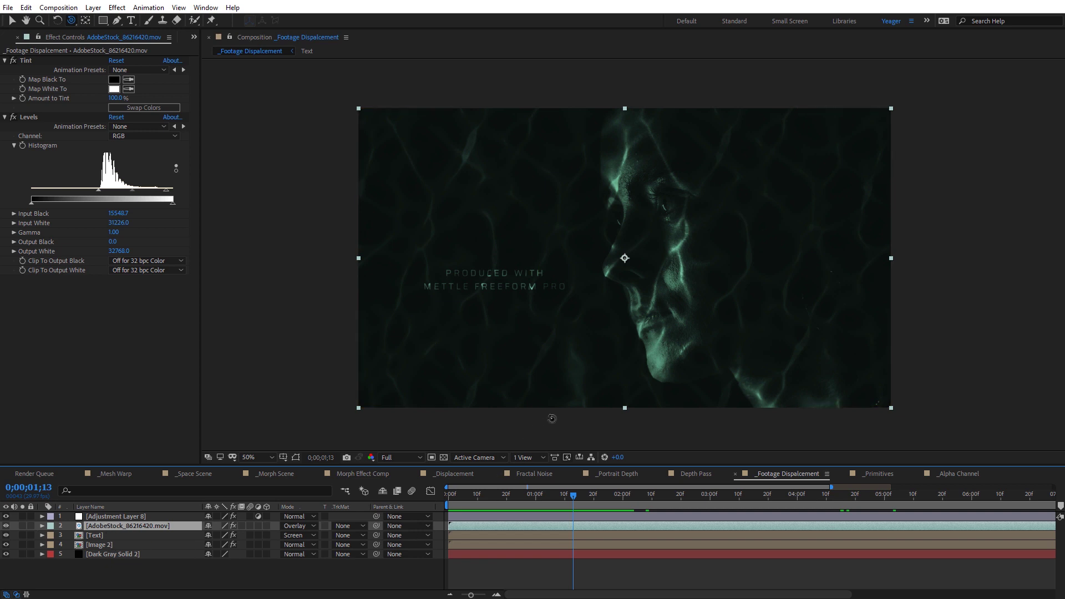
- Solo the Image 2 layer to examine the face's displacement up close, then unsolo it and scrub the full composite
{"action": "left_click", "coordinate": [22, 544]}
{"action": "scroll", "coordinate": [695, 341], "scroll_direction": "up", "scroll_amount": 2}
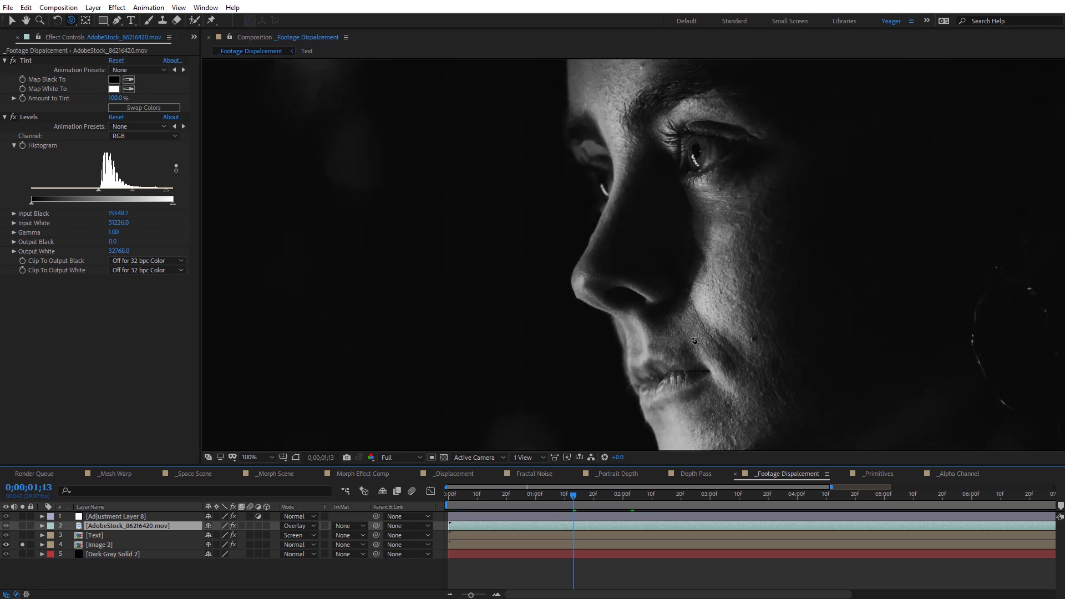
{"action": "left_click_drag", "start_coordinate": [512, 494], "coordinate": [594, 503]}
{"action": "left_click", "coordinate": [19, 545]}
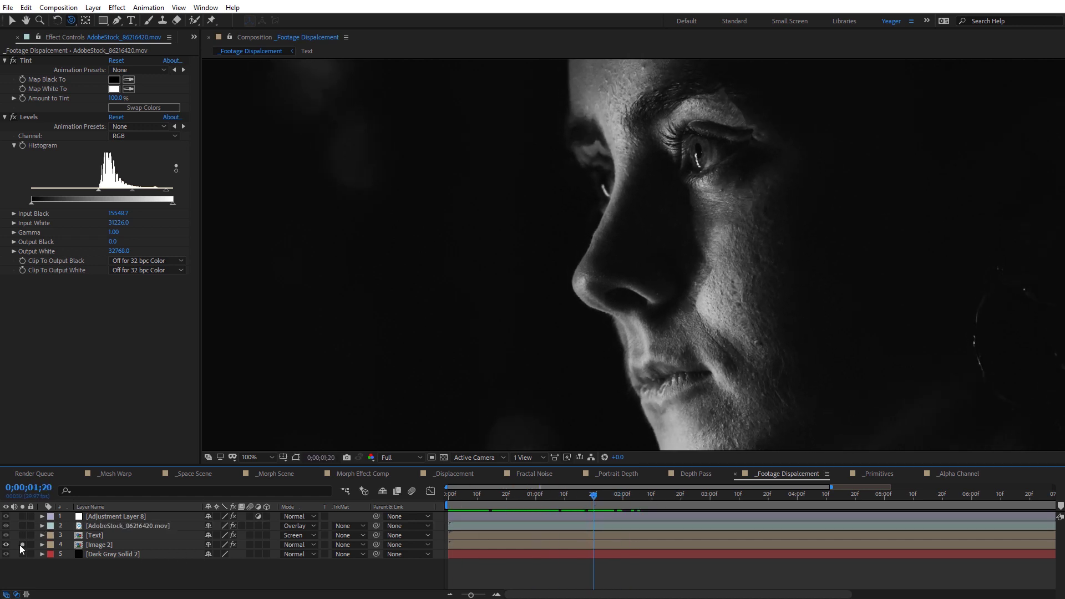
{"action": "left_click", "coordinate": [498, 493]}
{"action": "left_click_drag", "start_coordinate": [485, 496], "coordinate": [528, 507]}
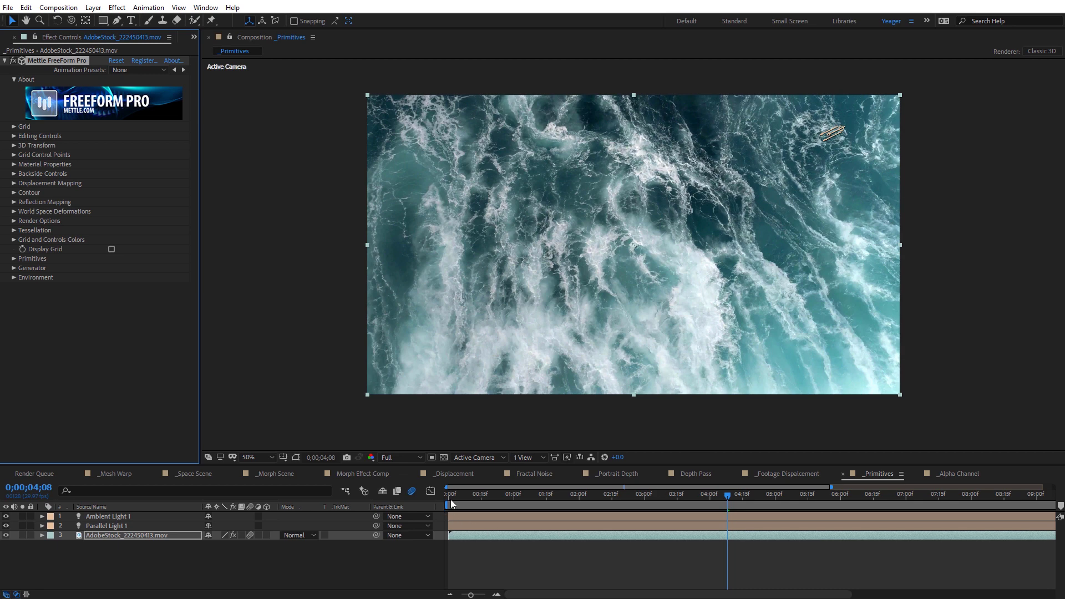
- In the _Primitives composition, scrub the ocean footage to 0;00;01;20 and set its FreeForm Pro Render Primitives option to Cubes
{"action": "left_click_drag", "start_coordinate": [450, 504], "coordinate": [557, 509]}
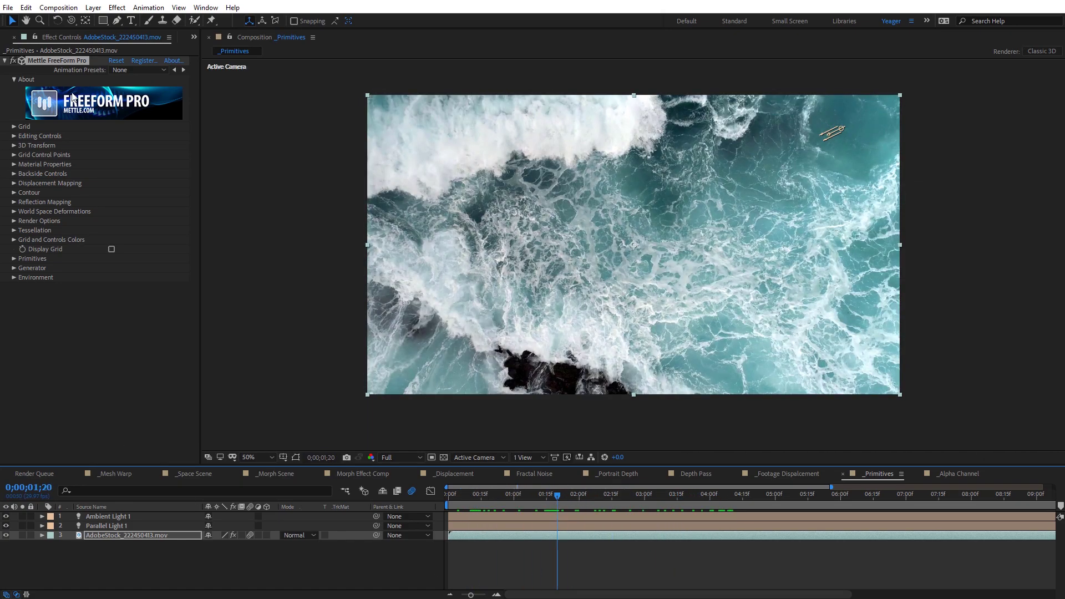
{"action": "left_click", "coordinate": [14, 259]}
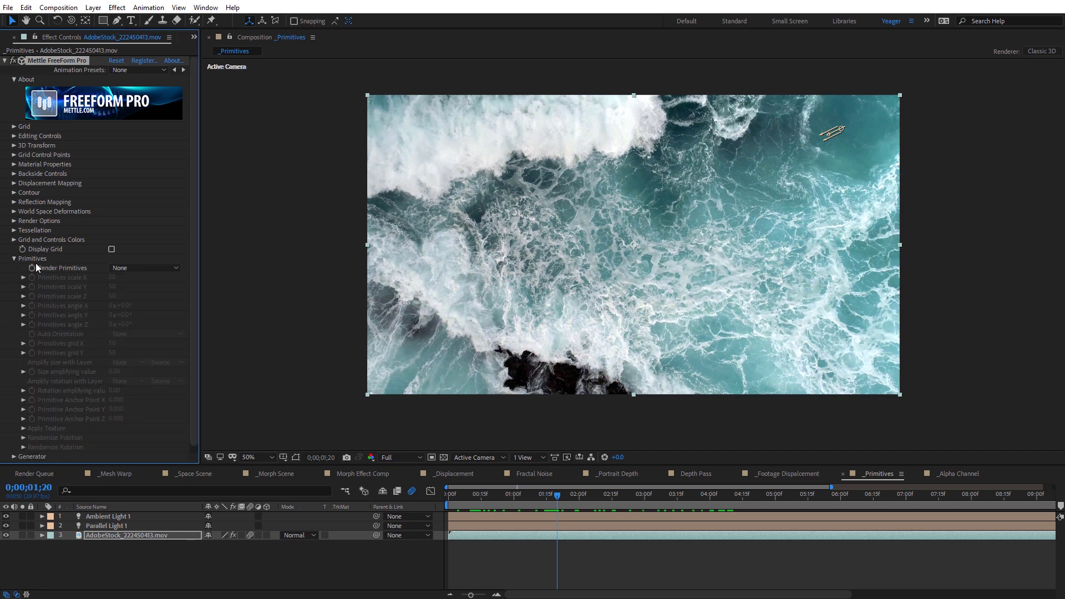
{"action": "left_click", "coordinate": [153, 269]}
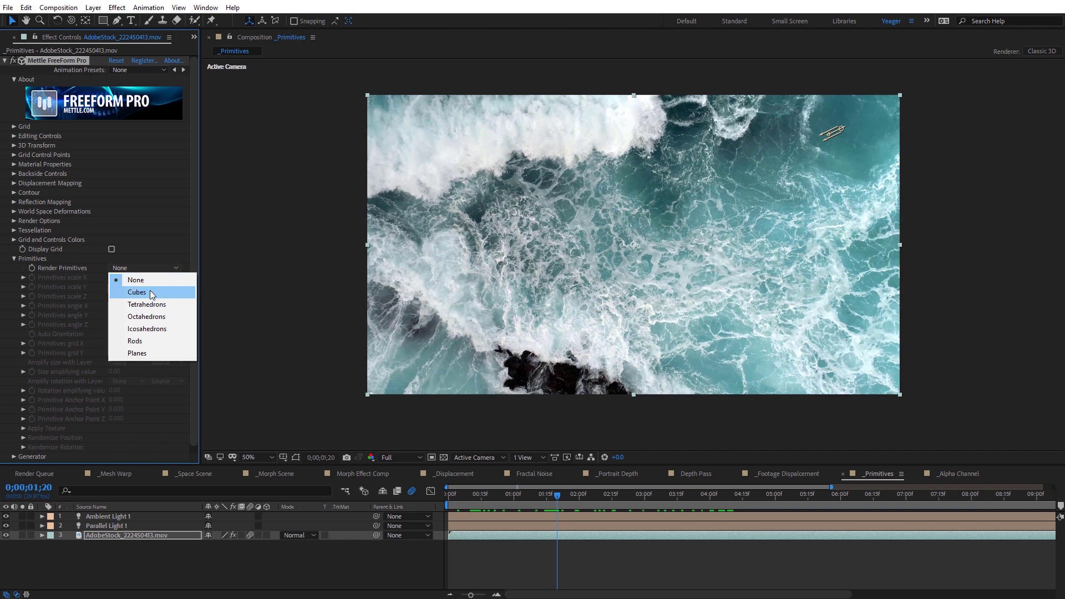
{"action": "left_click", "coordinate": [153, 292]}
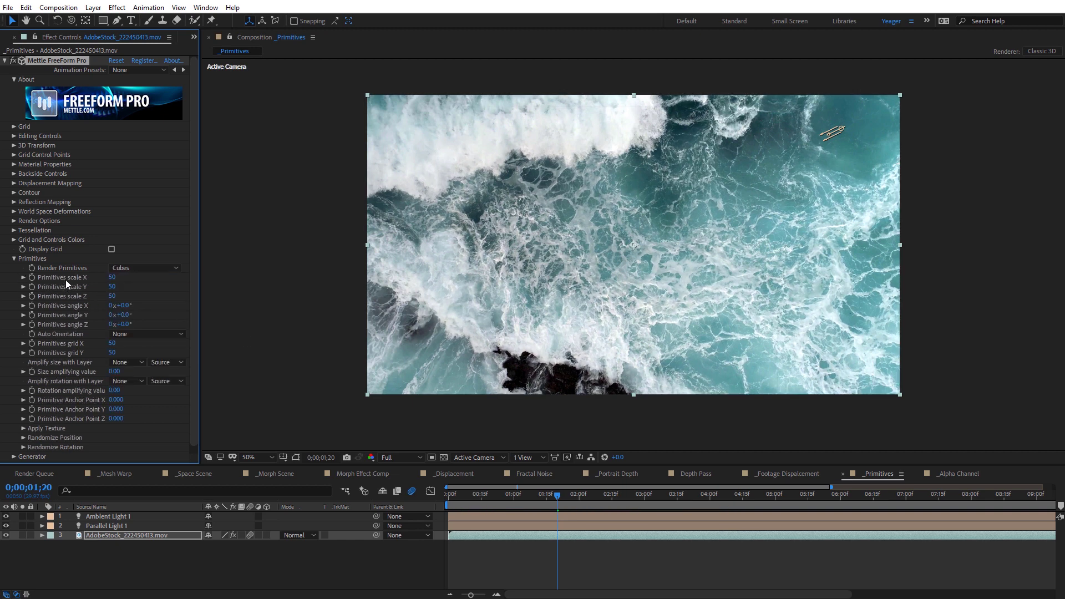
- Set the cubes' primitives scale to 7 in X, Y and Z, and inspect them up close
{"action": "left_click", "coordinate": [112, 277]}
{"action": "key", "text": "Tab"}
{"action": "type", "text": "7"}
{"action": "key", "text": "Tab"}
{"action": "type", "text": "7"}
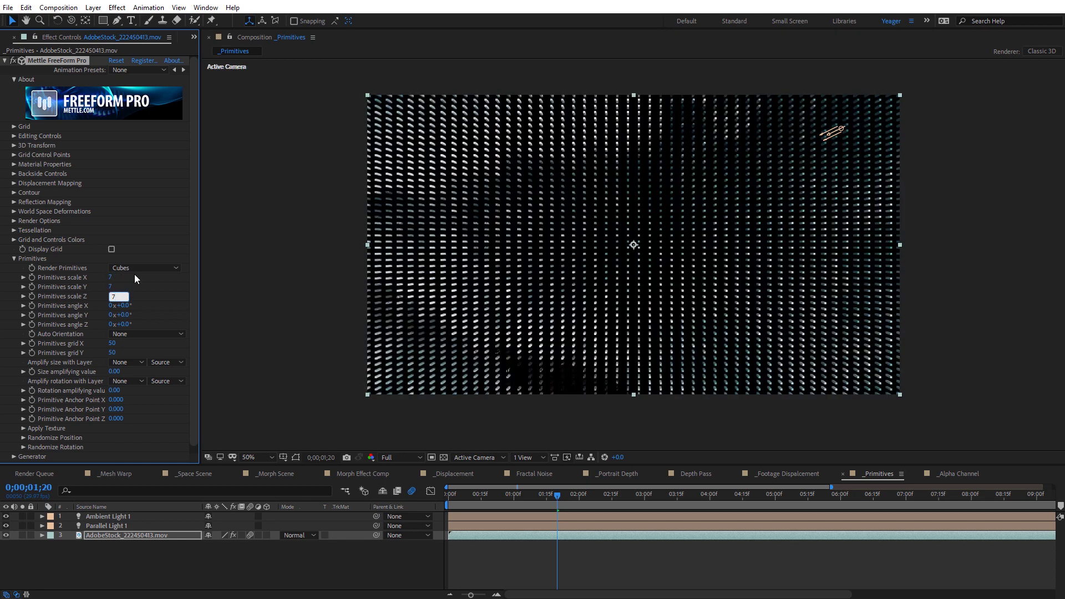
{"action": "key", "text": "Return"}
{"action": "key", "text": "period"}
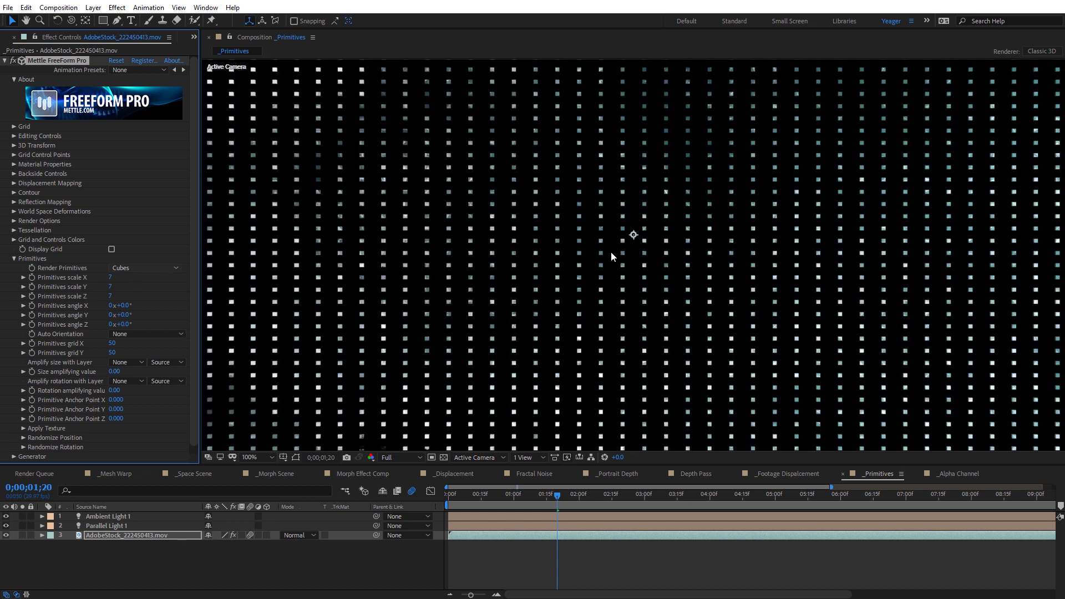
{"action": "key", "text": "period"}
{"action": "key", "text": "comma"}
{"action": "key", "text": "comma"}
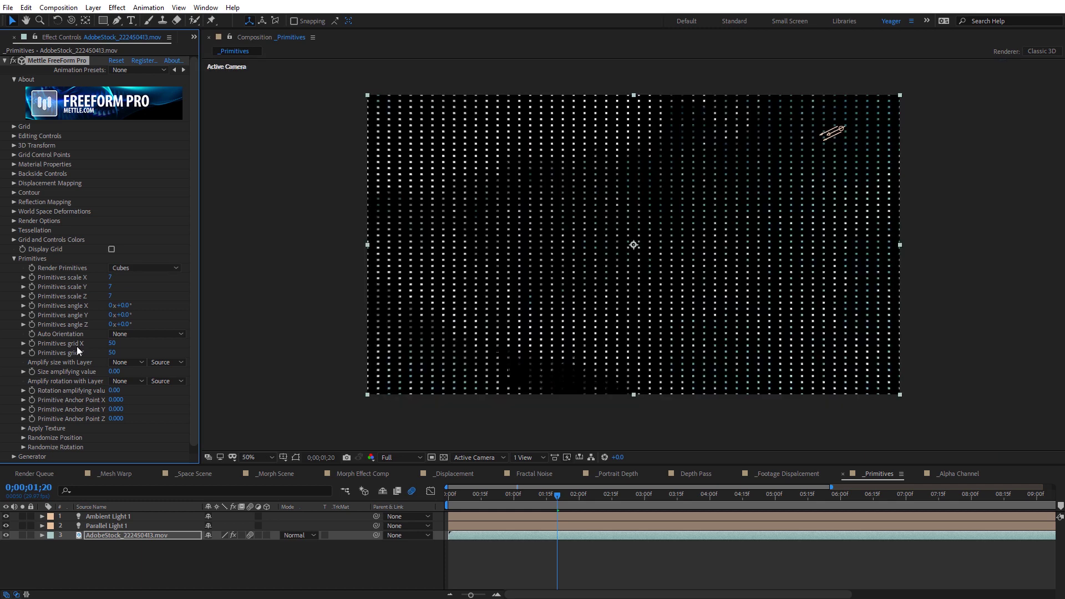
- Set the primitives grid to 200 in X and 100 in Y, and preview the footage built from cubes
{"action": "left_click", "coordinate": [114, 343]}
{"action": "key", "text": "Return"}
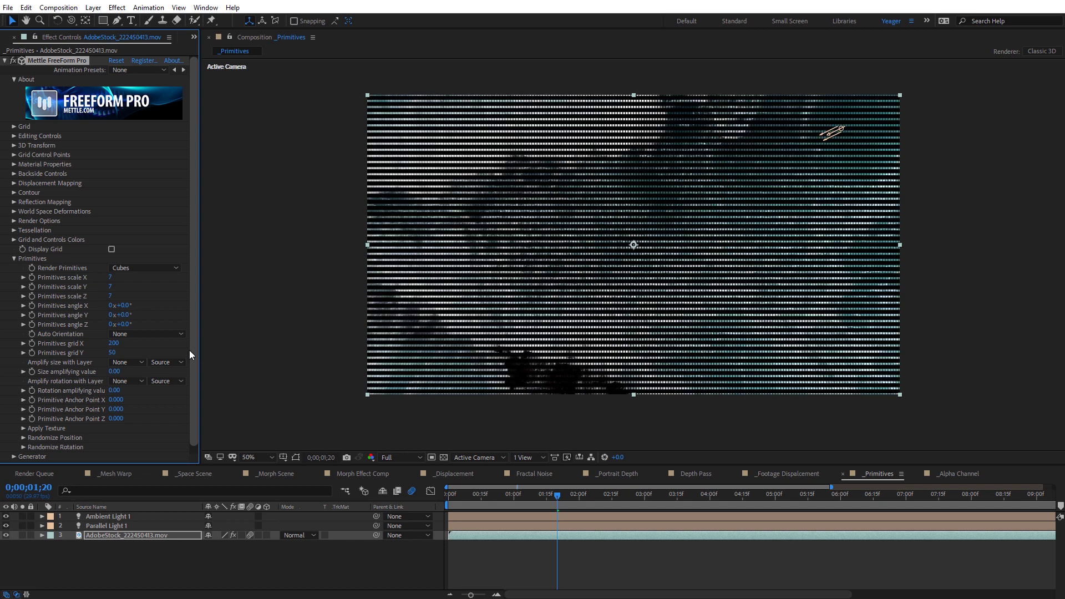
{"action": "left_click", "coordinate": [114, 352]}
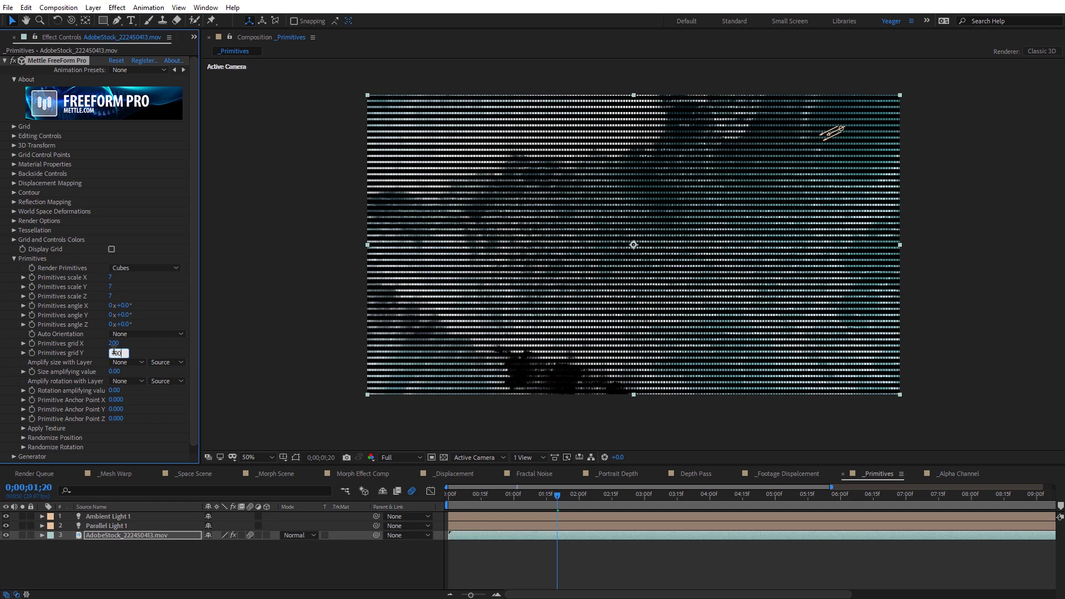
{"action": "type", "text": "100"}
{"action": "key", "text": "Return"}
{"action": "key", "text": "period"}
{"action": "key", "text": "period"}
{"action": "key", "text": "comma"}
{"action": "key", "text": "comma"}
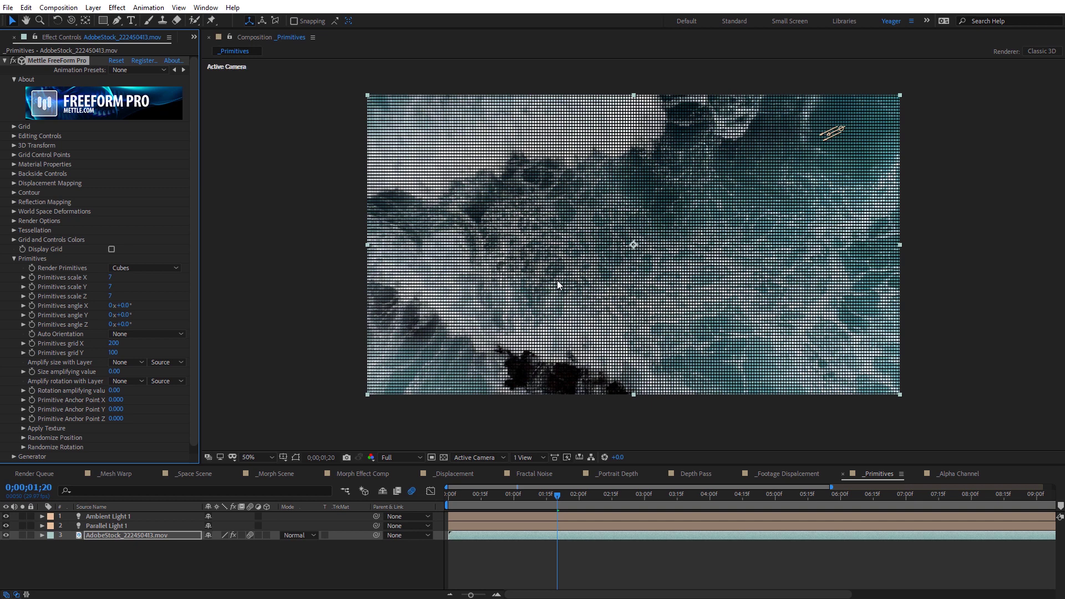
{"action": "left_click", "coordinate": [469, 505]}
{"action": "key", "text": "space"}
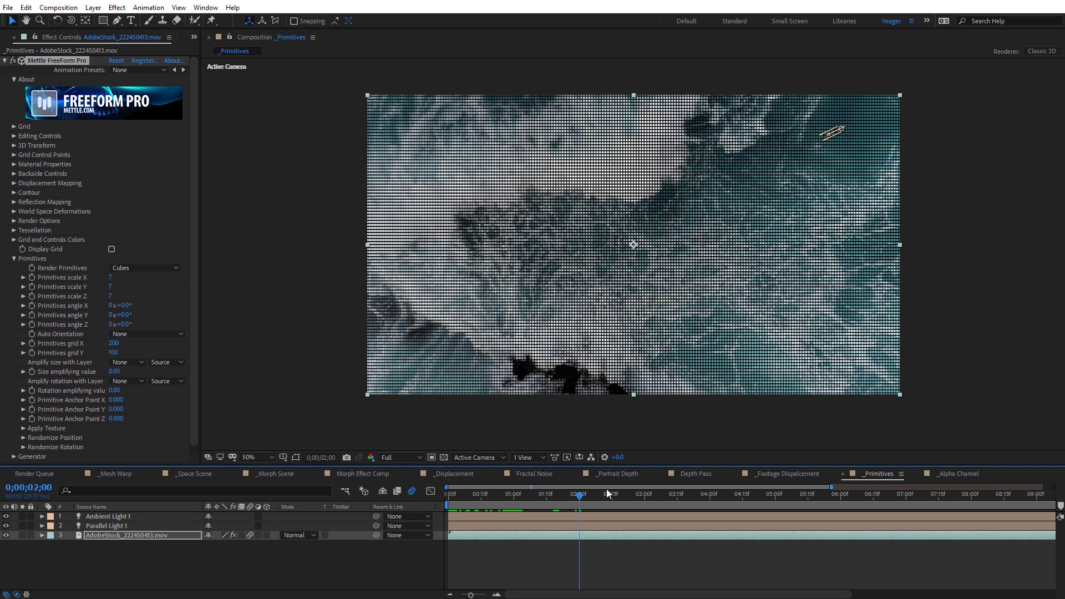
- Add a new camera to the _Primitives composition and orbit it slightly around the cube grid
{"action": "right_click", "coordinate": [329, 278]}
{"action": "mouse_move", "coordinate": [381, 284]}
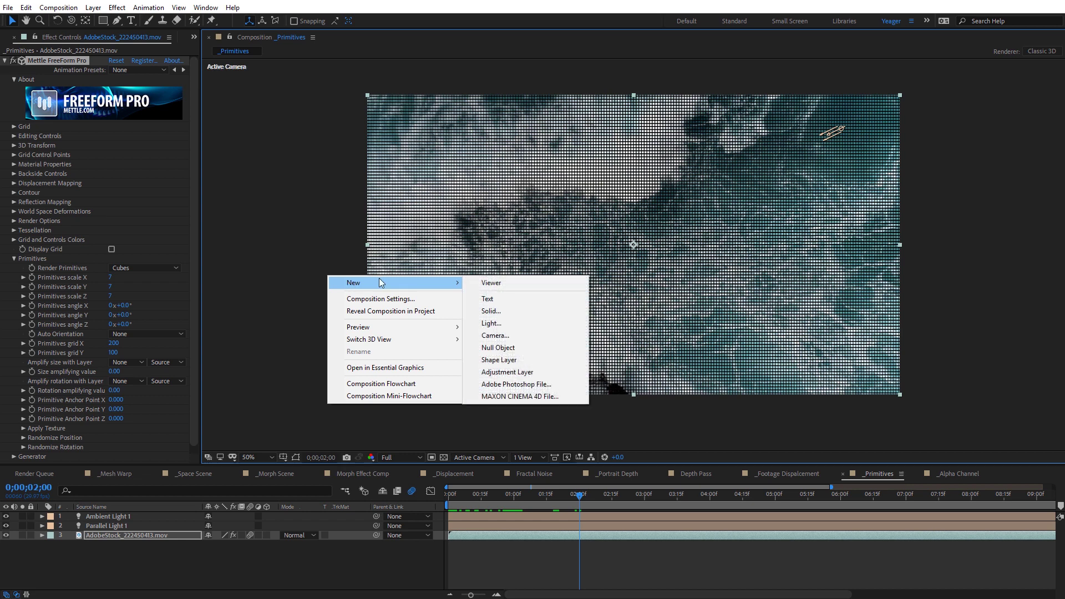
{"action": "left_click", "coordinate": [527, 336]}
{"action": "left_click", "coordinate": [621, 434]}
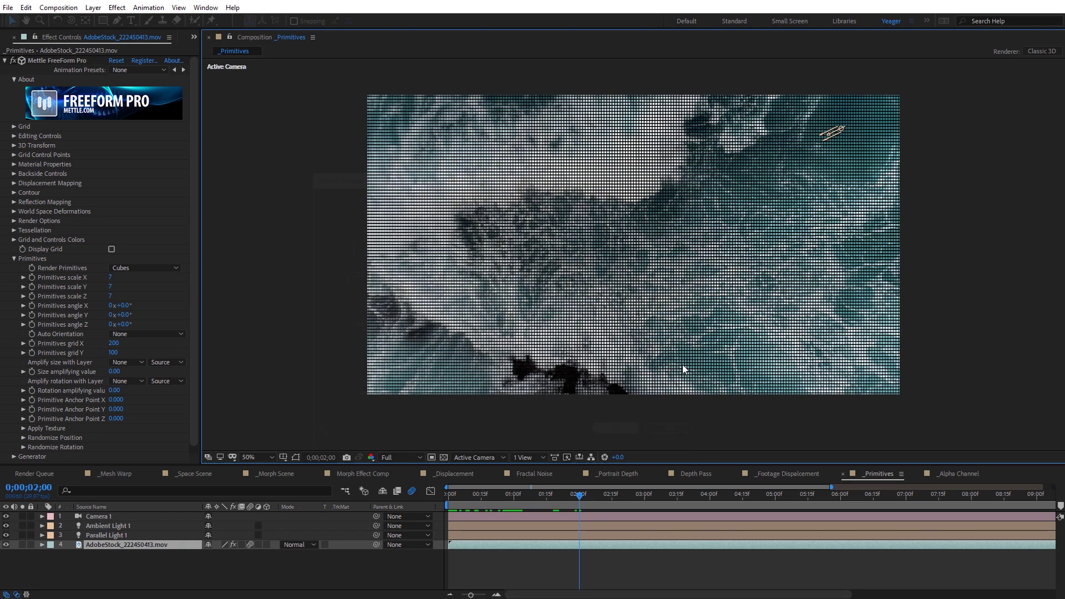
{"action": "key", "text": "c"}
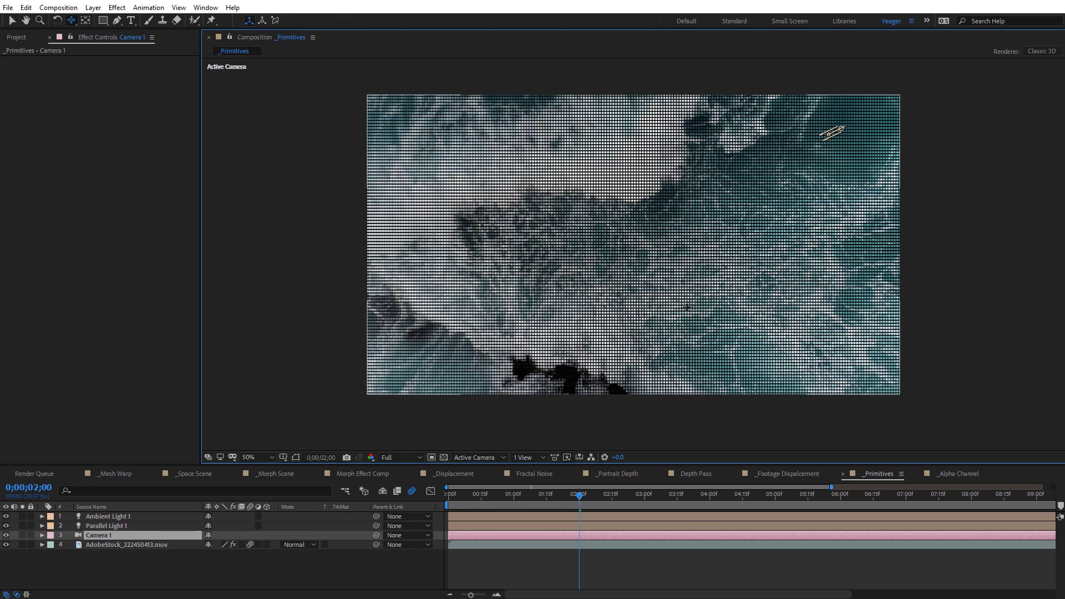
{"action": "mouse_move", "coordinate": [686, 308]}
{"action": "left_mouse_down"}
{"action": "mouse_move", "coordinate": [616, 348]}
{"action": "mouse_move", "coordinate": [649, 364]}
{"action": "mouse_move", "coordinate": [725, 294]}
{"action": "mouse_move", "coordinate": [678, 305]}
{"action": "mouse_move", "coordinate": [689, 300]}
{"action": "left_mouse_up"}
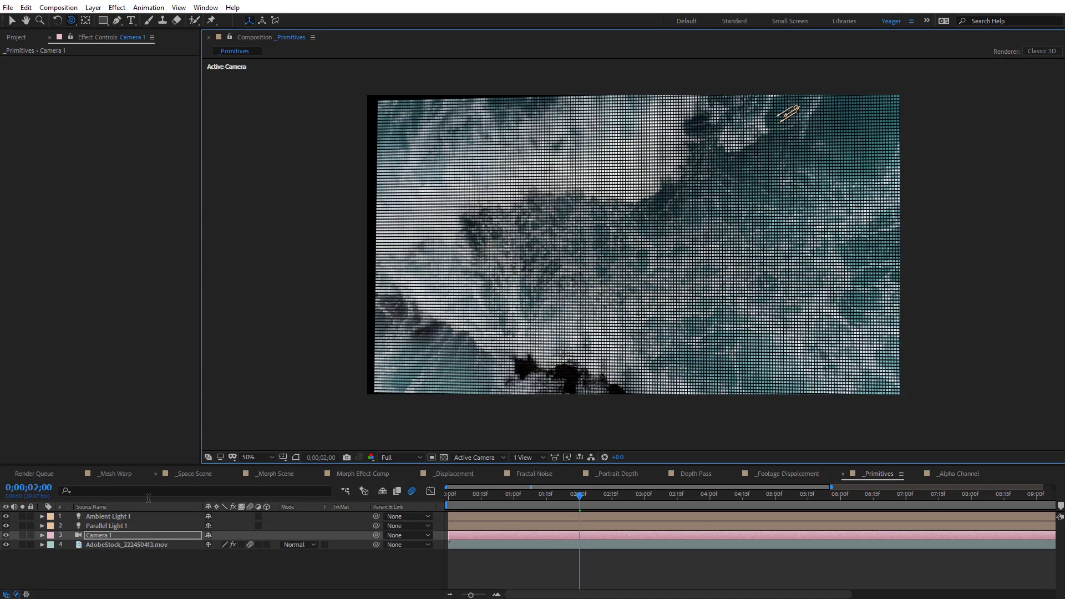
- Set the ocean footage's FreeForm Pro displacement layer to the AdobeStock_222450413.mov layer itself
{"action": "left_click", "coordinate": [137, 546]}
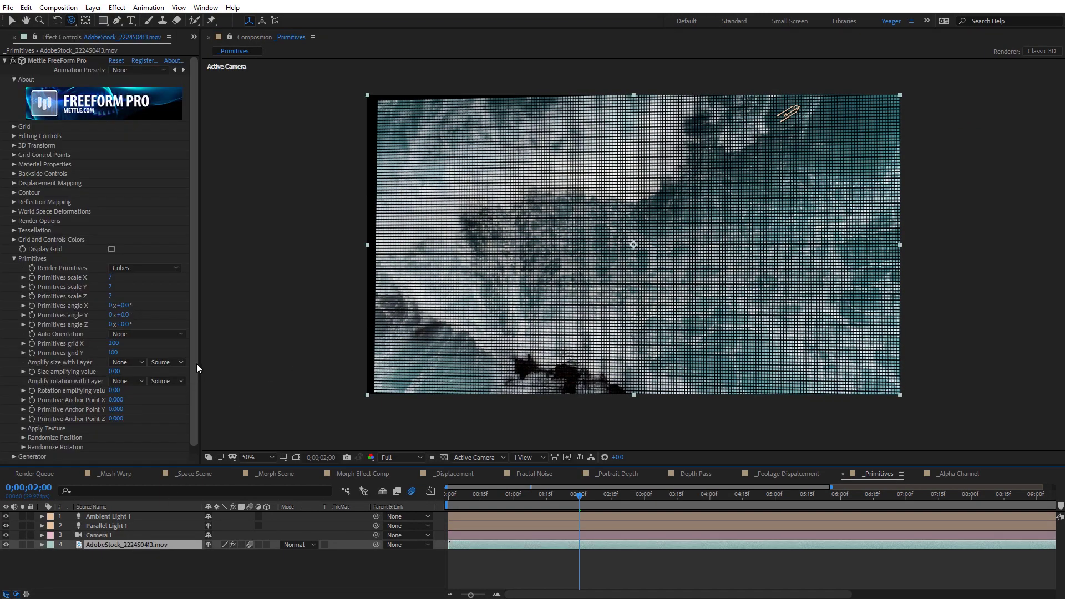
{"action": "left_click", "coordinate": [195, 339]}
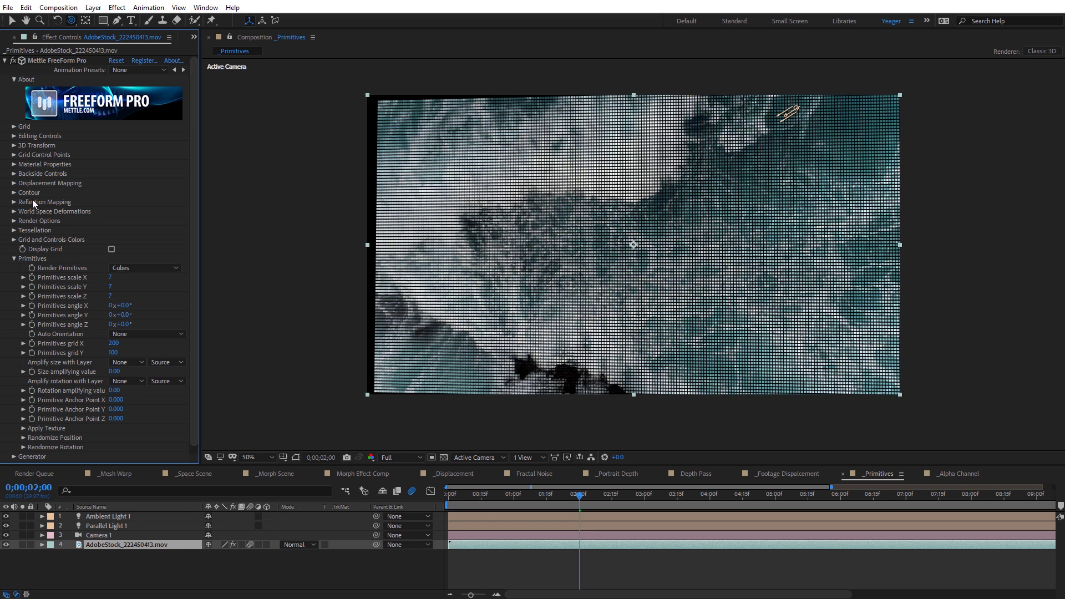
{"action": "left_click", "coordinate": [14, 184]}
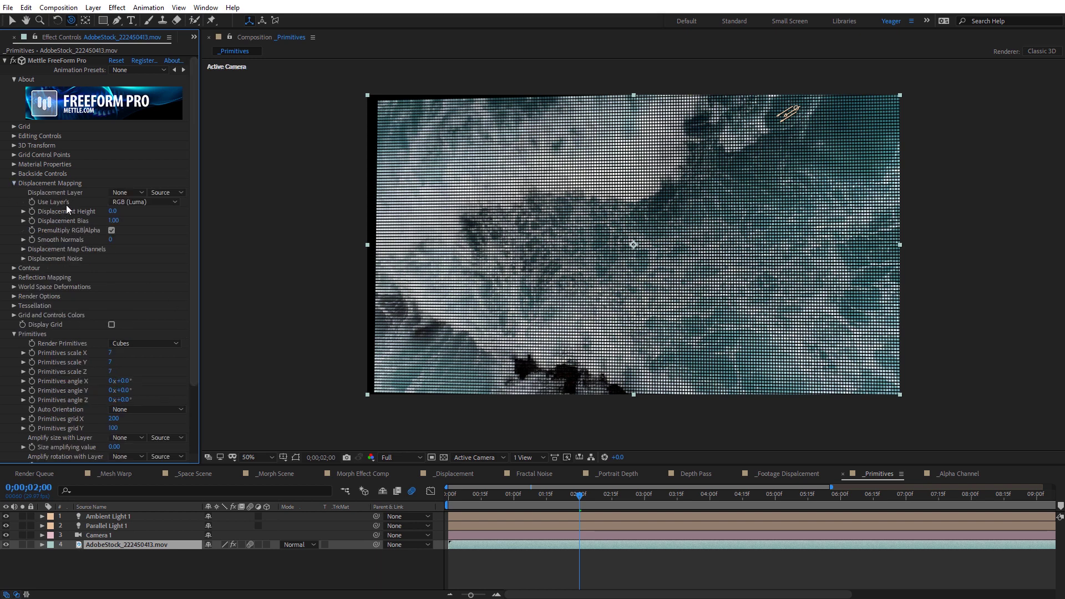
{"action": "left_click", "coordinate": [127, 193]}
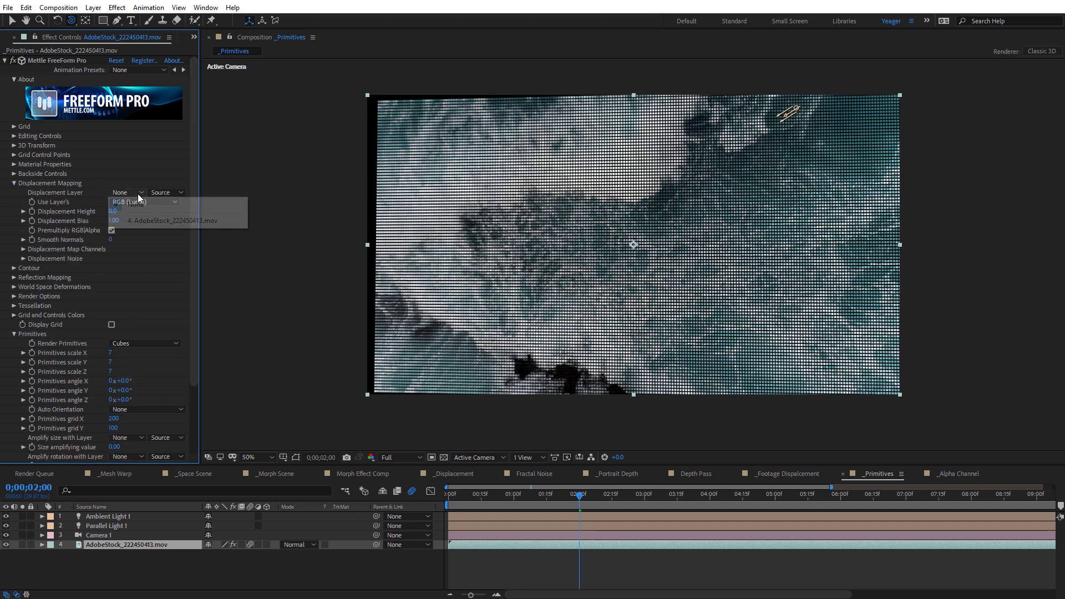
{"action": "left_click", "coordinate": [155, 220]}
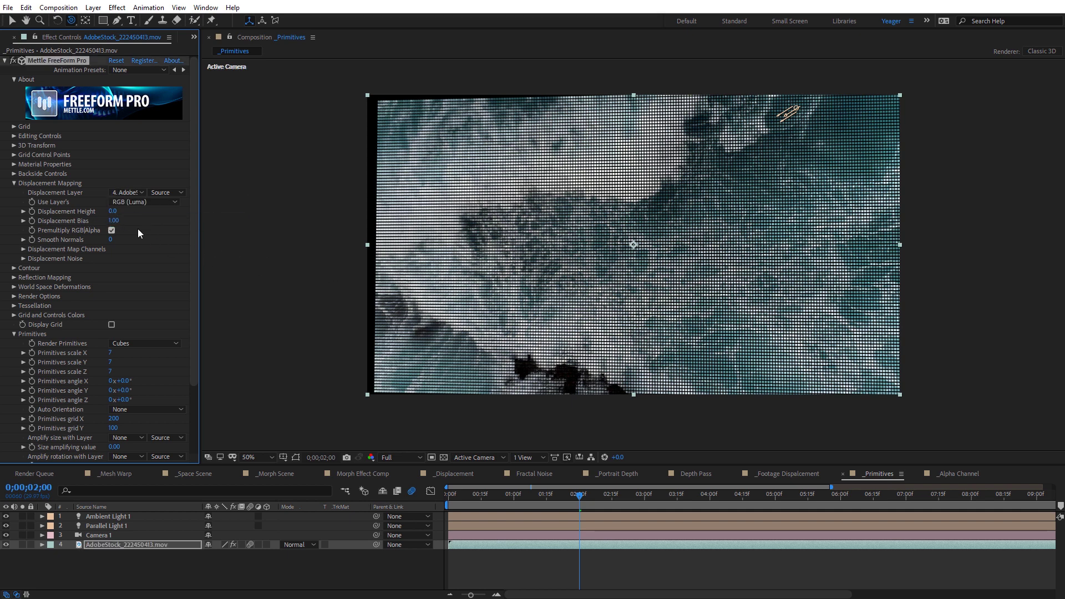
- Set the footage's Displacement Height to 270, preview the displaced cubes and scrub to 0;00;01;20
{"action": "left_click_drag", "start_coordinate": [114, 212], "coordinate": [136, 211]}
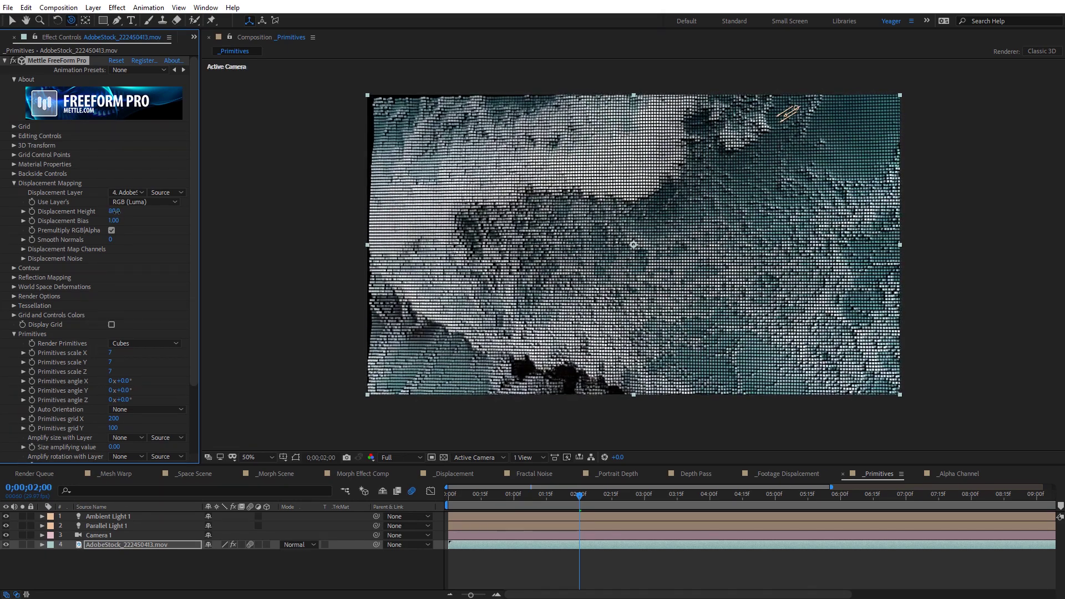
{"action": "left_click_drag", "start_coordinate": [507, 495], "coordinate": [620, 493]}
{"action": "left_click_drag", "start_coordinate": [117, 214], "coordinate": [121, 215]}
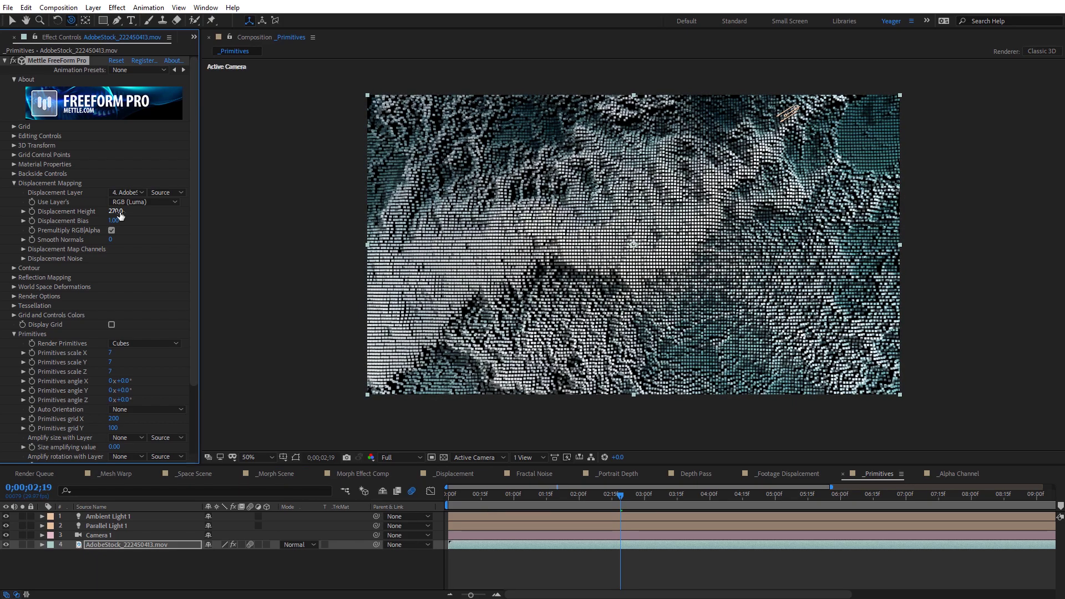
{"action": "key", "text": "space"}
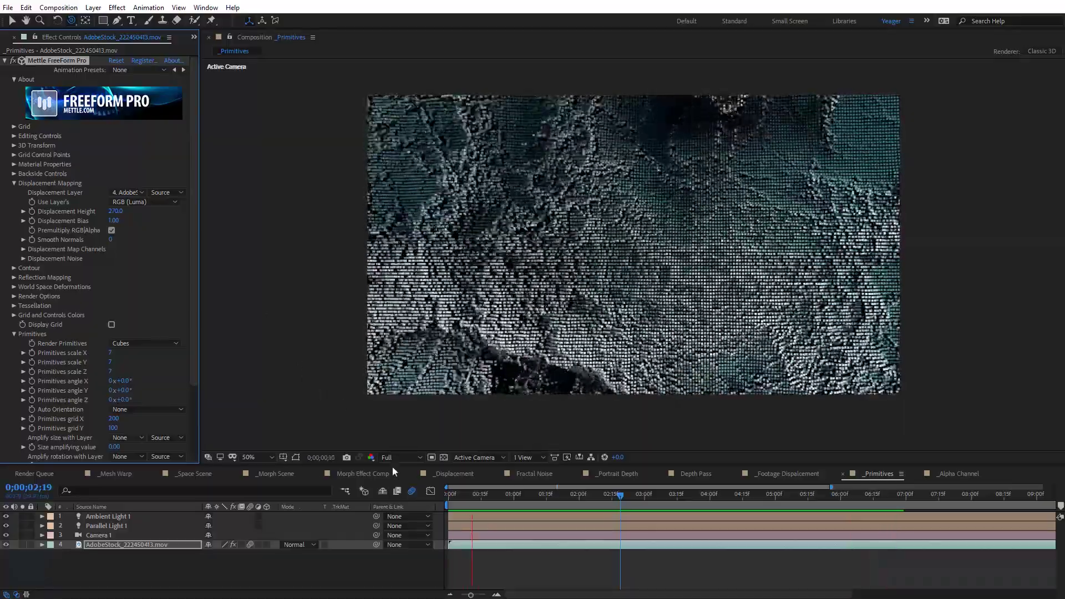
{"action": "left_click", "coordinate": [644, 495]}
{"action": "left_click_drag", "start_coordinate": [645, 501], "coordinate": [558, 496]}
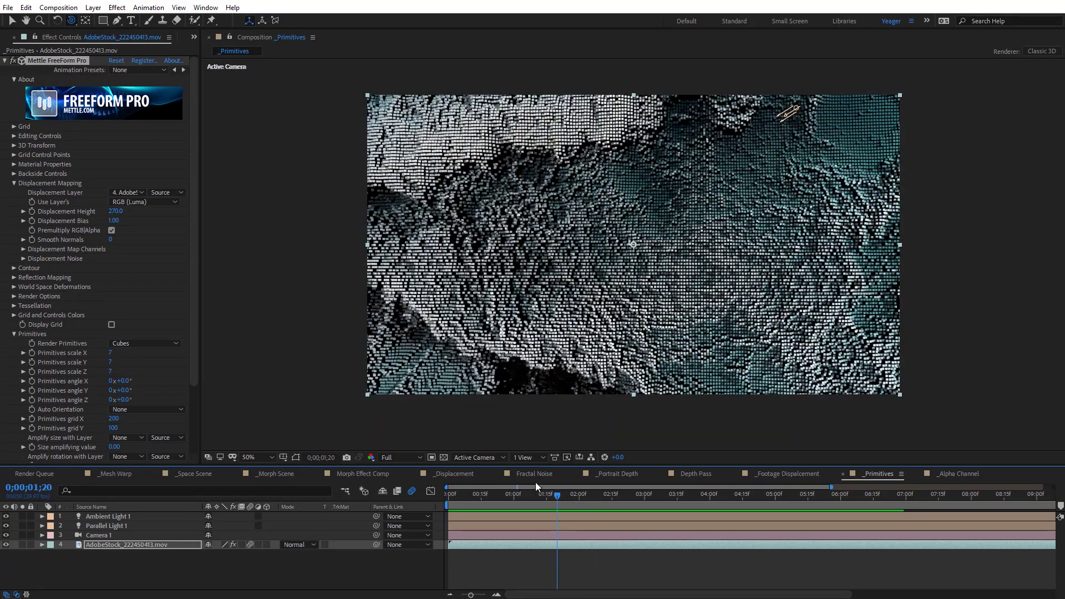
- Under Contour, set the Pre-blur Layer to Displacement Map with a Pre-blur Radius of 31, and preview the smoothed displacement
{"action": "left_click", "coordinate": [13, 268]}
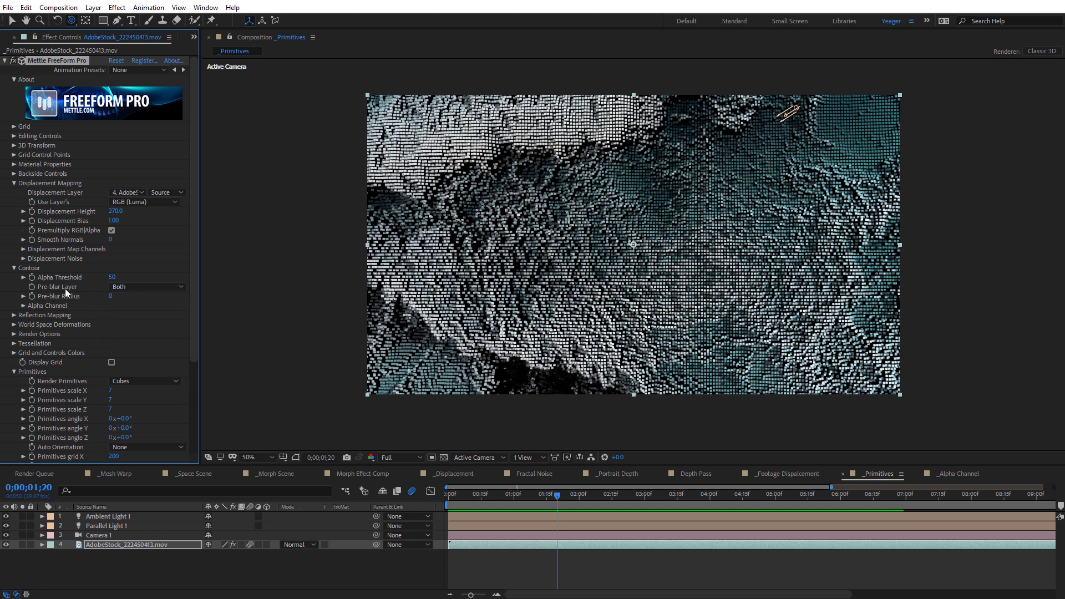
{"action": "mouse_move", "coordinate": [111, 296]}
{"action": "left_mouse_down"}
{"action": "mouse_move", "coordinate": [125, 298]}
{"action": "mouse_move", "coordinate": [102, 300]}
{"action": "left_mouse_up"}
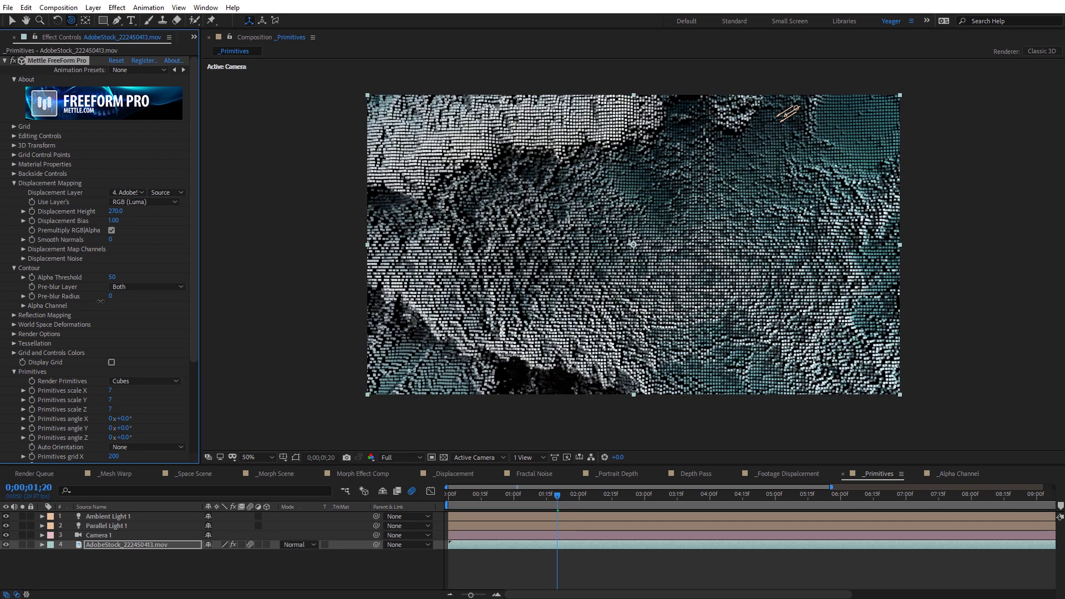
{"action": "left_click", "coordinate": [127, 287]}
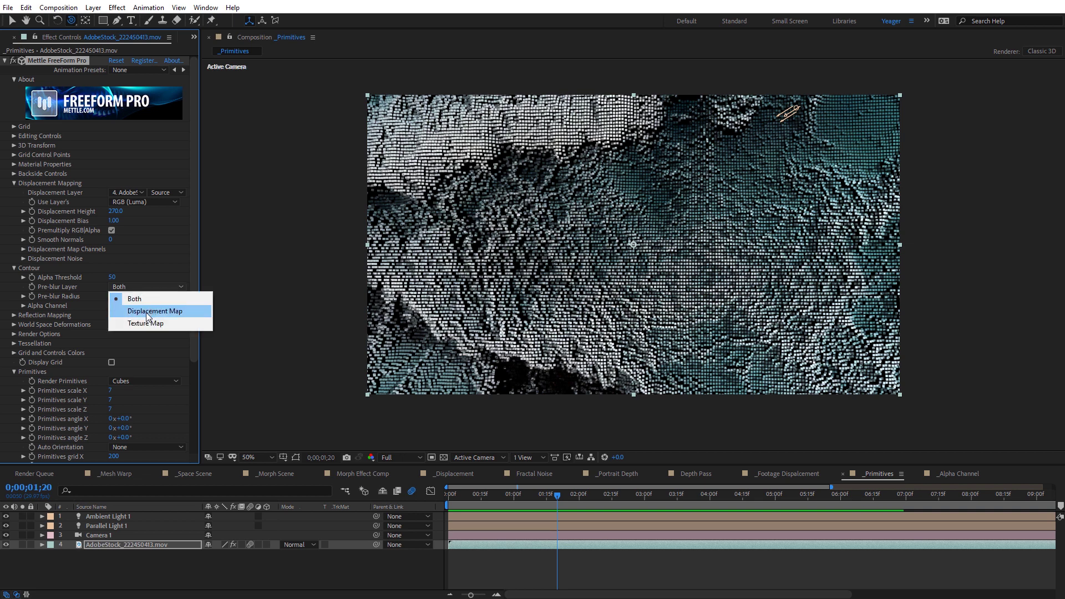
{"action": "left_click", "coordinate": [148, 311]}
{"action": "left_click_drag", "start_coordinate": [112, 295], "coordinate": [127, 295]}
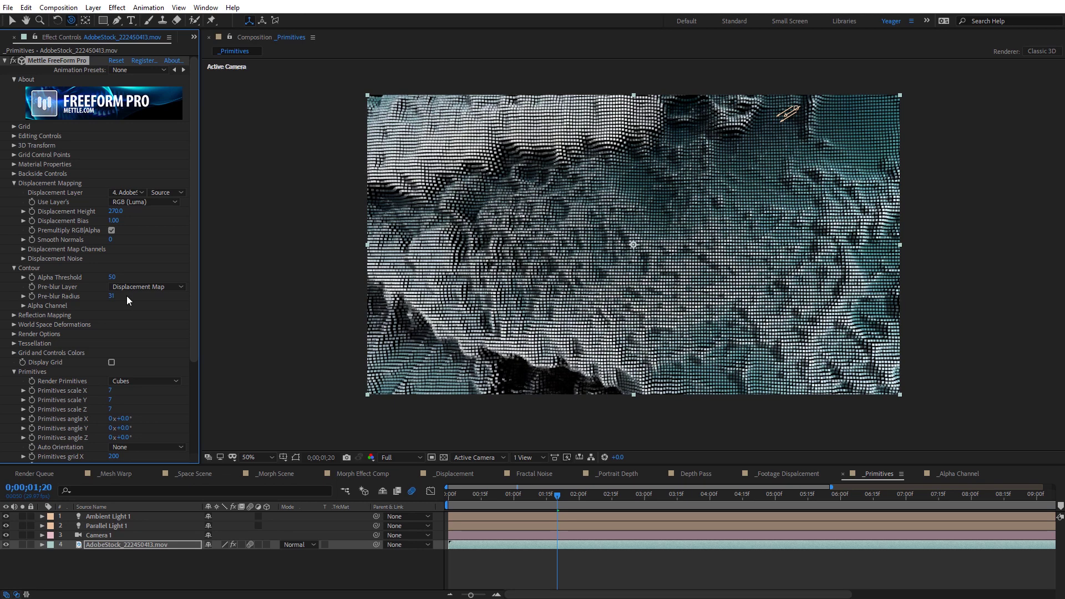
{"action": "key", "text": "space"}
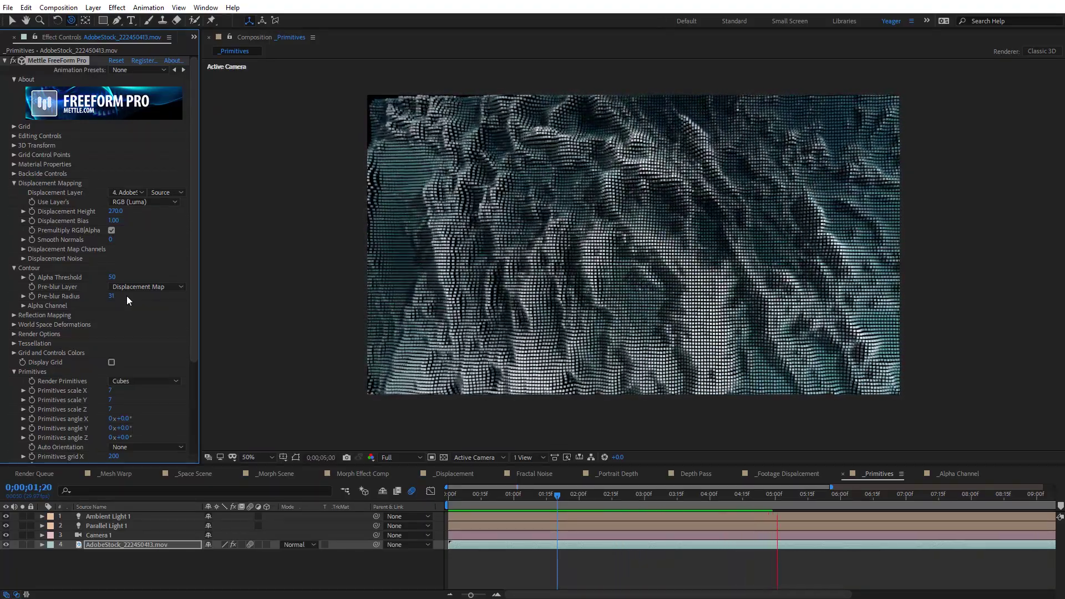
{"action": "key", "text": "space"}
- Orbit the camera around the displaced cubes and set the Displacement Height to 650
{"action": "left_click_drag", "start_coordinate": [787, 114], "coordinate": [388, 145]}
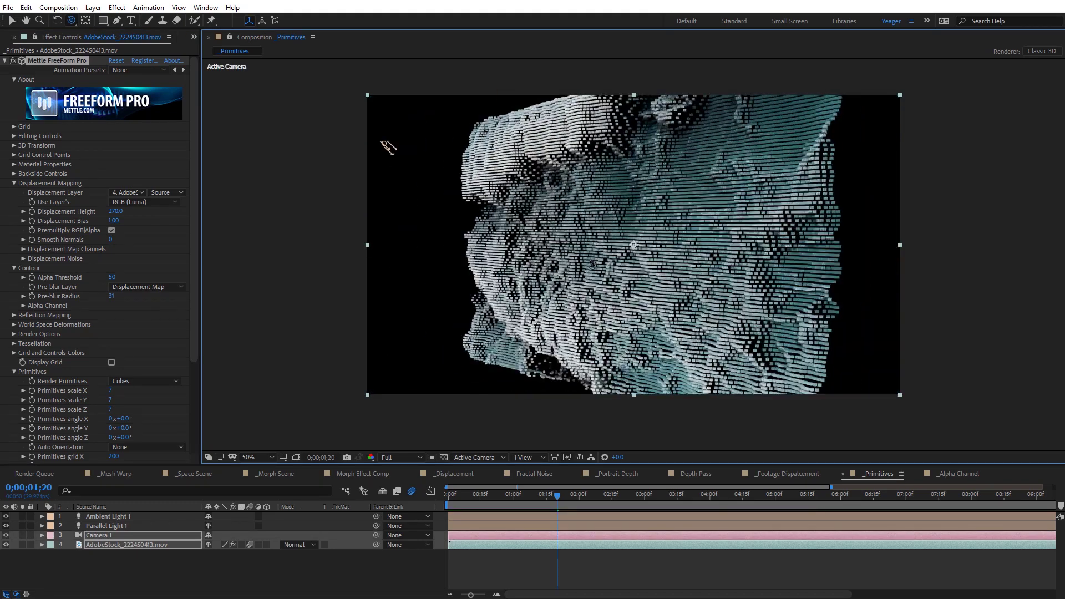
{"action": "left_click_drag", "start_coordinate": [301, 256], "coordinate": [956, 161]}
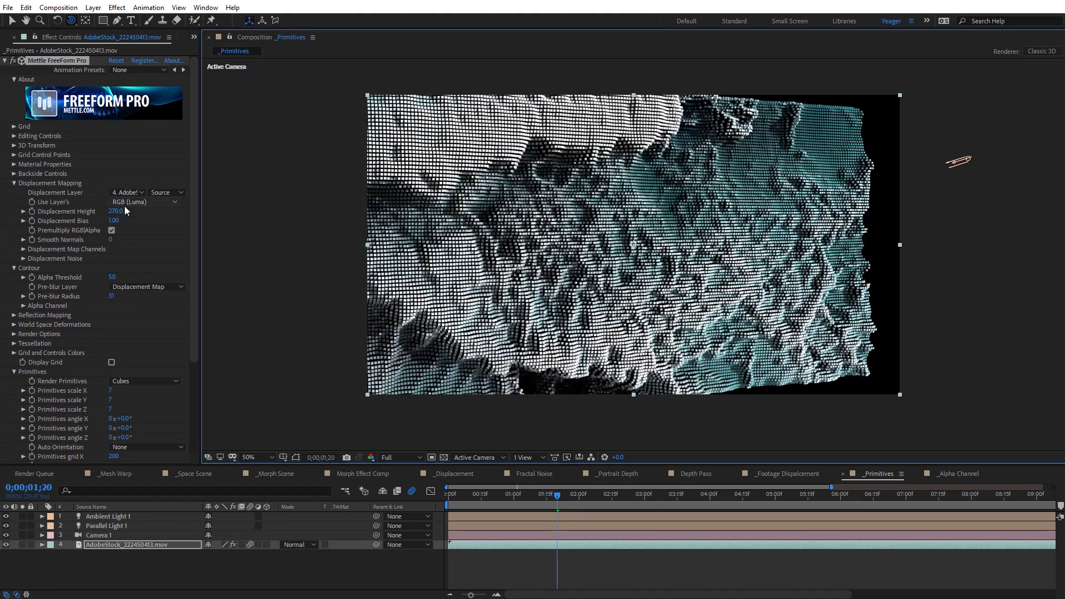
{"action": "left_click_drag", "start_coordinate": [115, 210], "coordinate": [151, 211]}
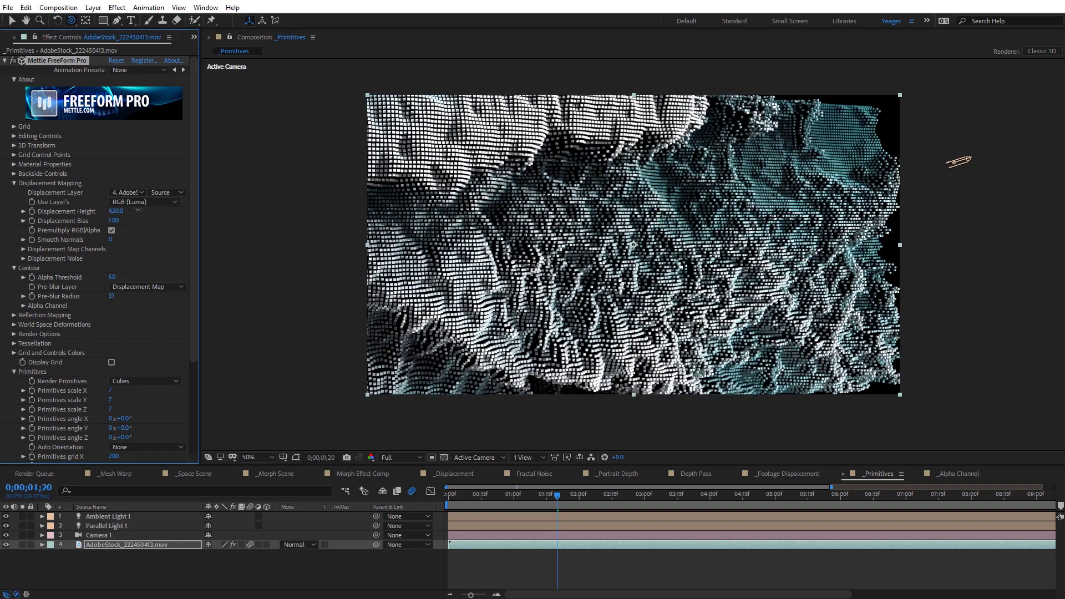
{"action": "left_click_drag", "start_coordinate": [958, 161], "coordinate": [677, 78]}
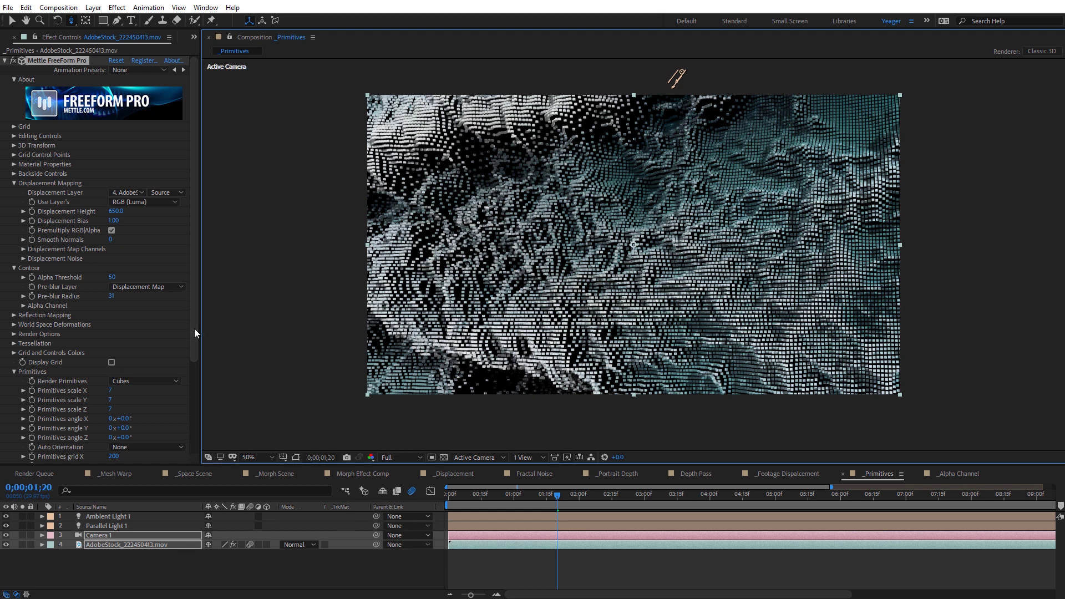
- Set the Randomize Position displacement axis to Z Only and try out its displacement amplitude, ending at 0
{"action": "left_click_drag", "start_coordinate": [195, 335], "coordinate": [195, 436]}
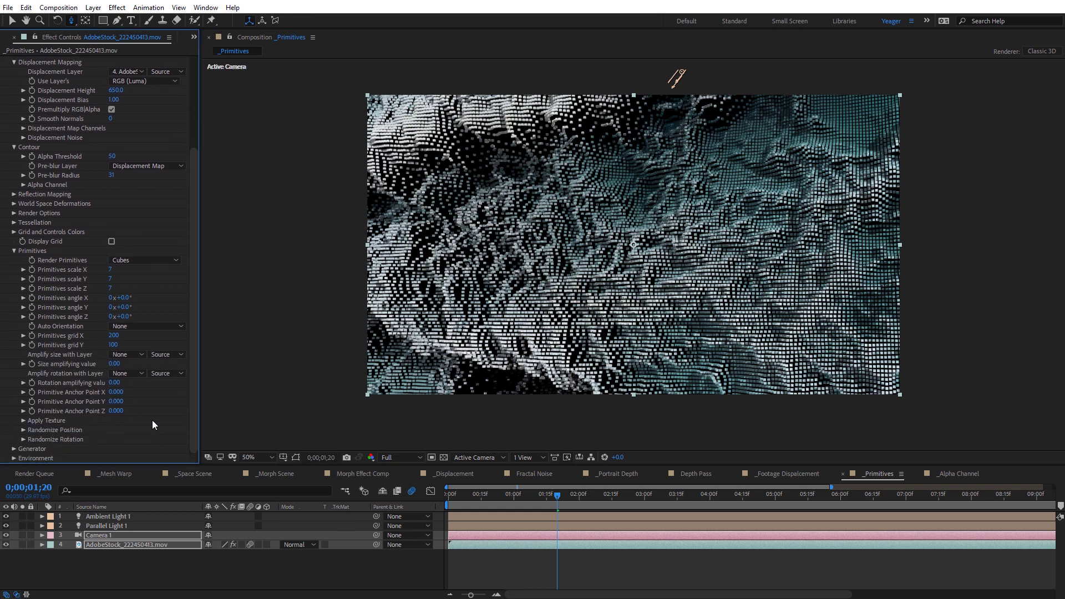
{"action": "left_click", "coordinate": [23, 430]}
{"action": "left_click_drag", "start_coordinate": [192, 399], "coordinate": [190, 433]}
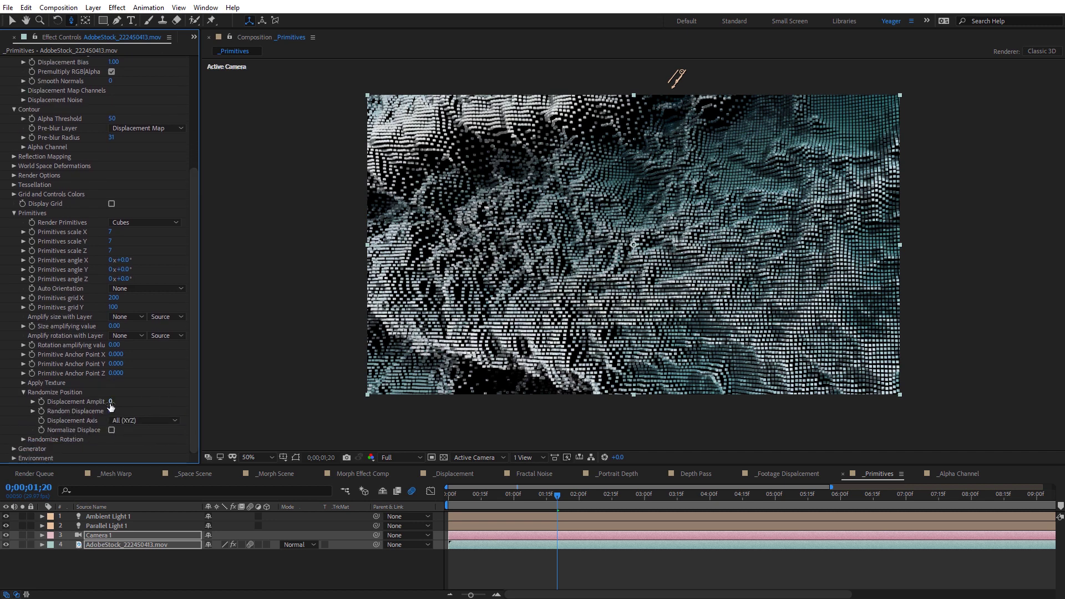
{"action": "left_click", "coordinate": [125, 420]}
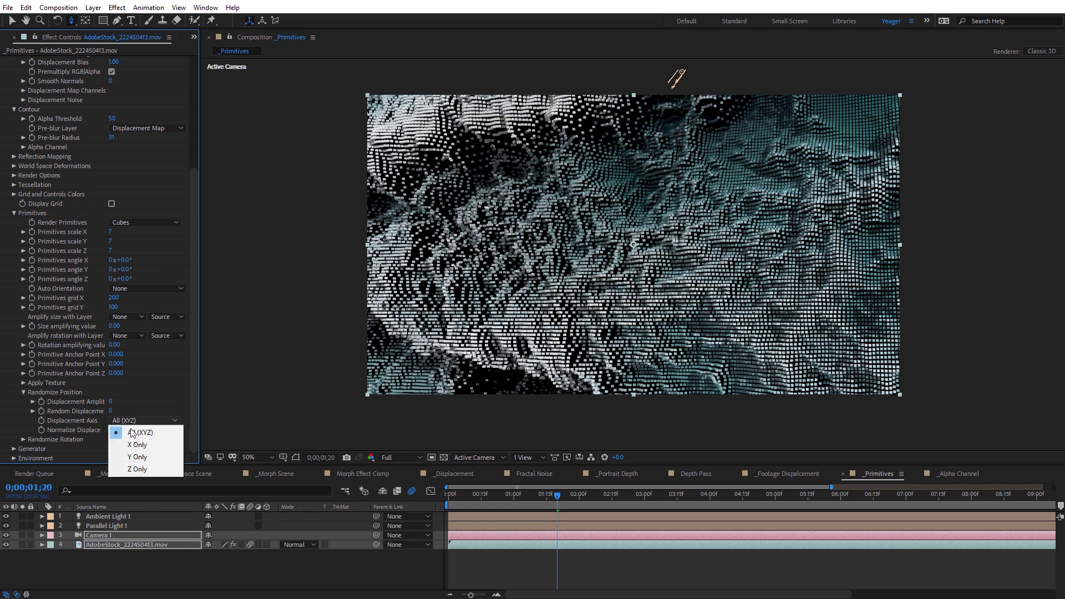
{"action": "left_click", "coordinate": [136, 469]}
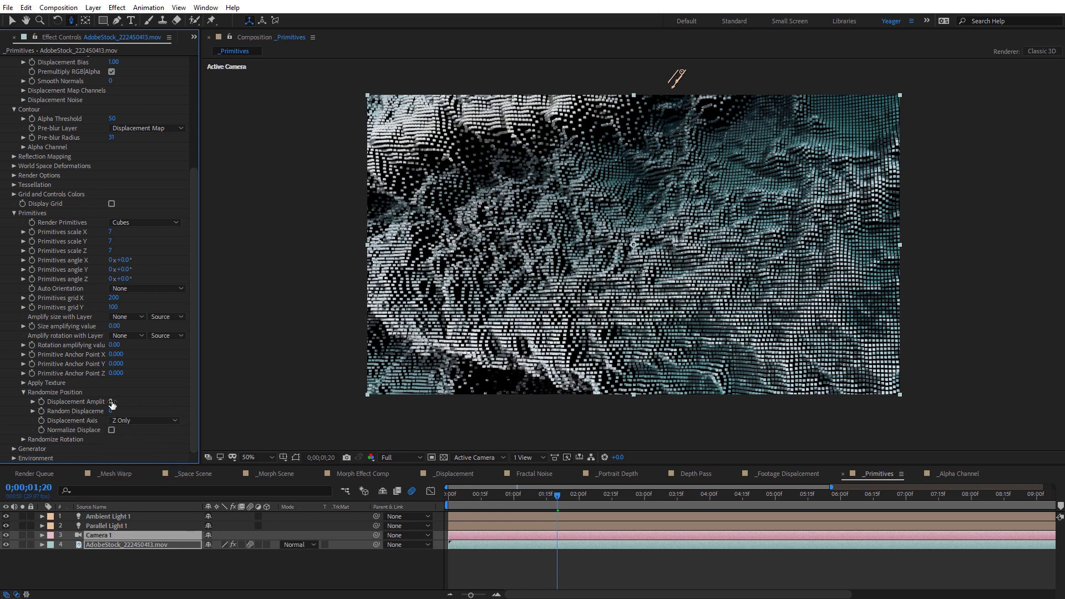
{"action": "mouse_move", "coordinate": [113, 402]}
{"action": "left_mouse_down"}
{"action": "mouse_move", "coordinate": [177, 394]}
{"action": "mouse_move", "coordinate": [110, 401]}
{"action": "mouse_move", "coordinate": [127, 403]}
{"action": "mouse_move", "coordinate": [109, 415]}
{"action": "left_mouse_up"}
- Try Tetrahedrons and Octahedrons as the Render Primitives shape at 100% zoom, and settle on Icosahedrons
{"action": "left_click", "coordinate": [142, 223]}
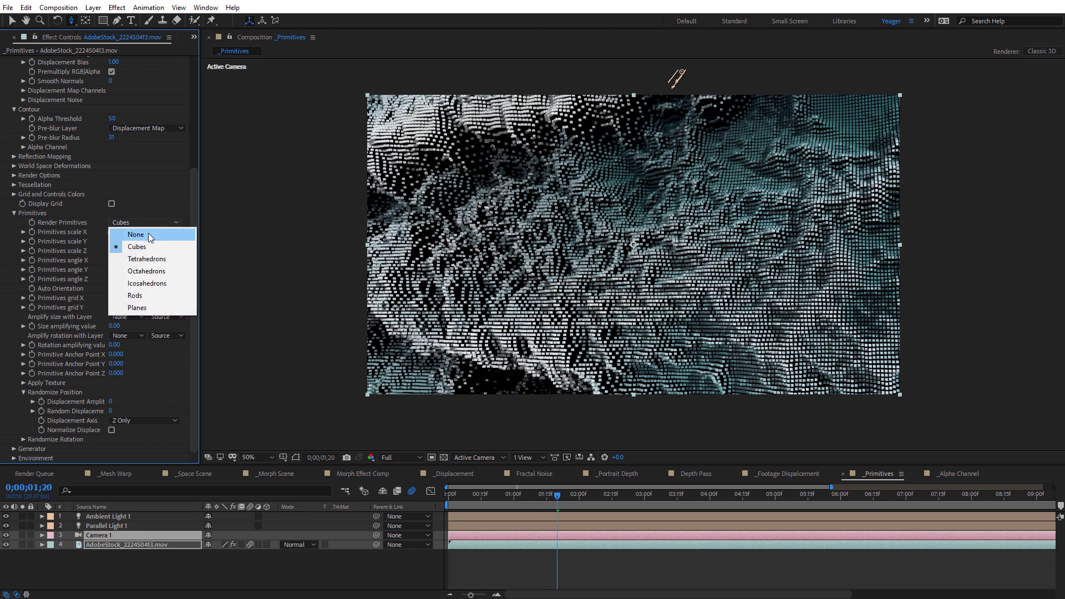
{"action": "left_click", "coordinate": [146, 259]}
{"action": "key", "text": "/"}
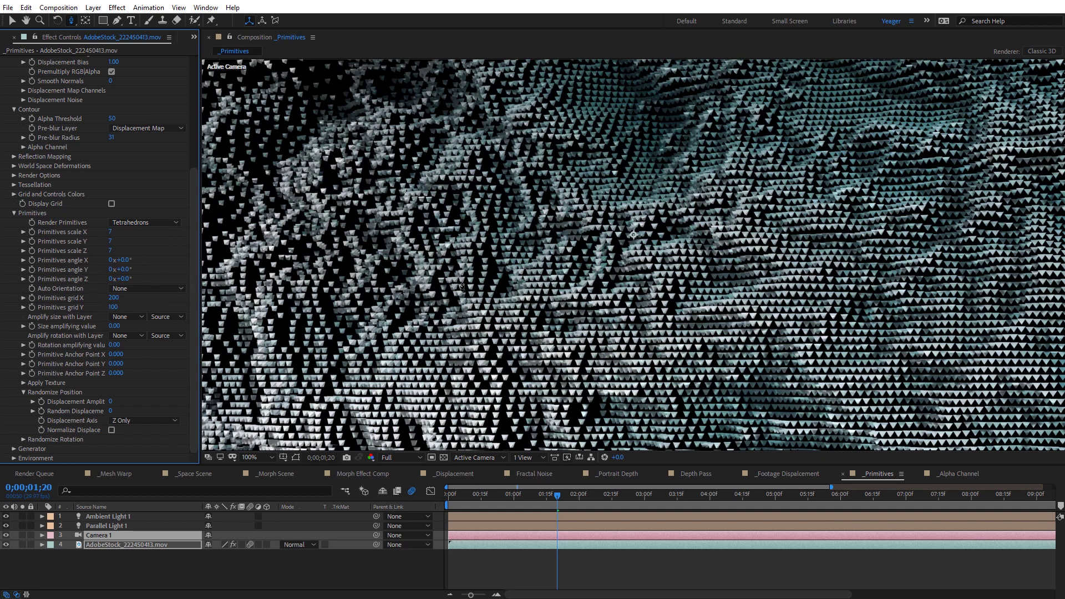
{"action": "left_click", "coordinate": [161, 226]}
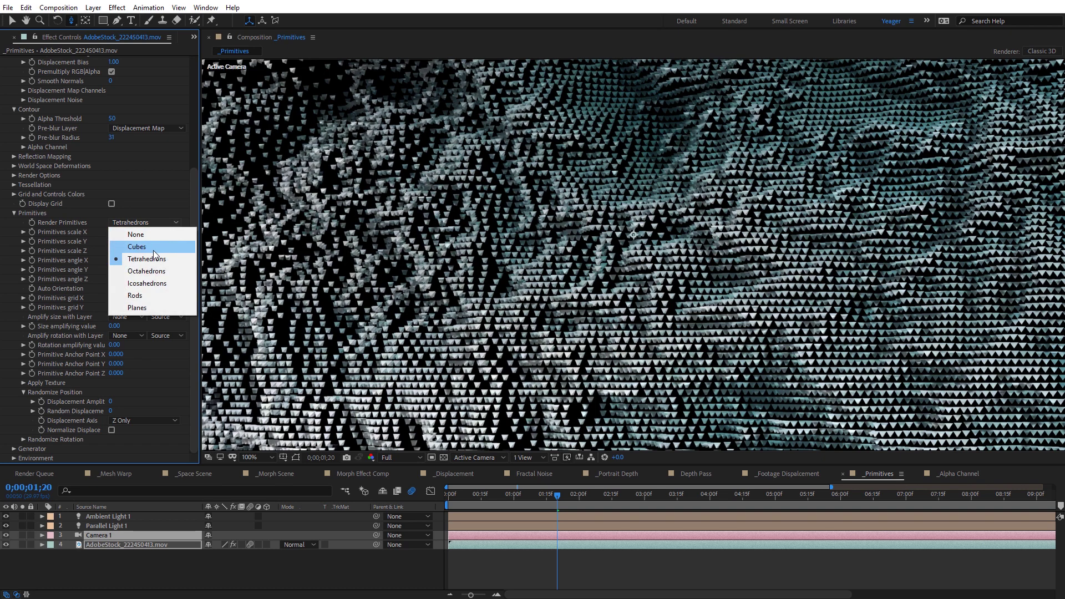
{"action": "left_click", "coordinate": [154, 274]}
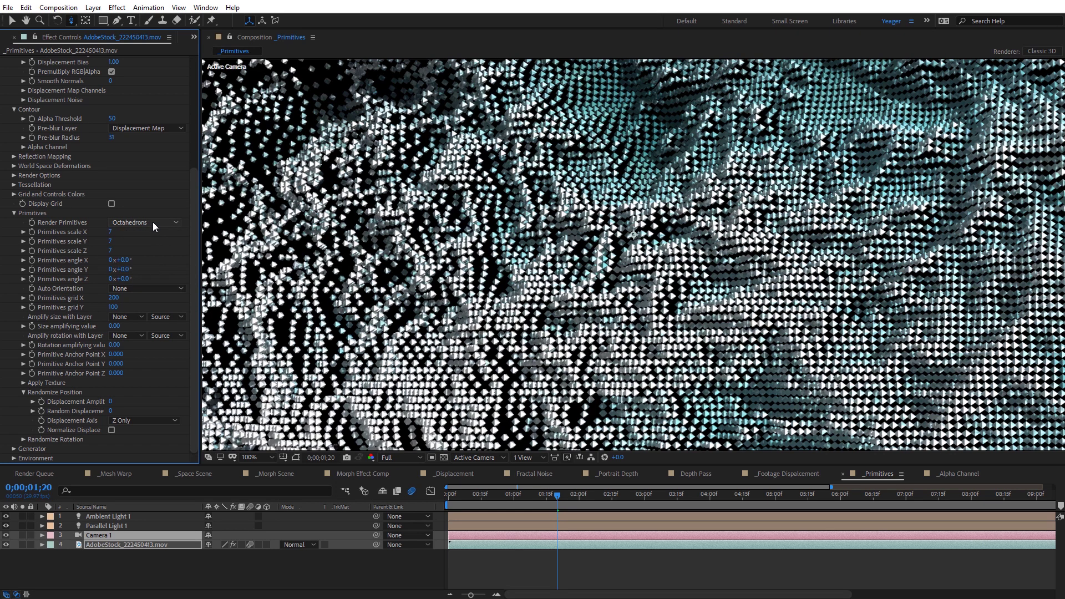
{"action": "left_click", "coordinate": [156, 227]}
{"action": "left_click", "coordinate": [159, 288]}
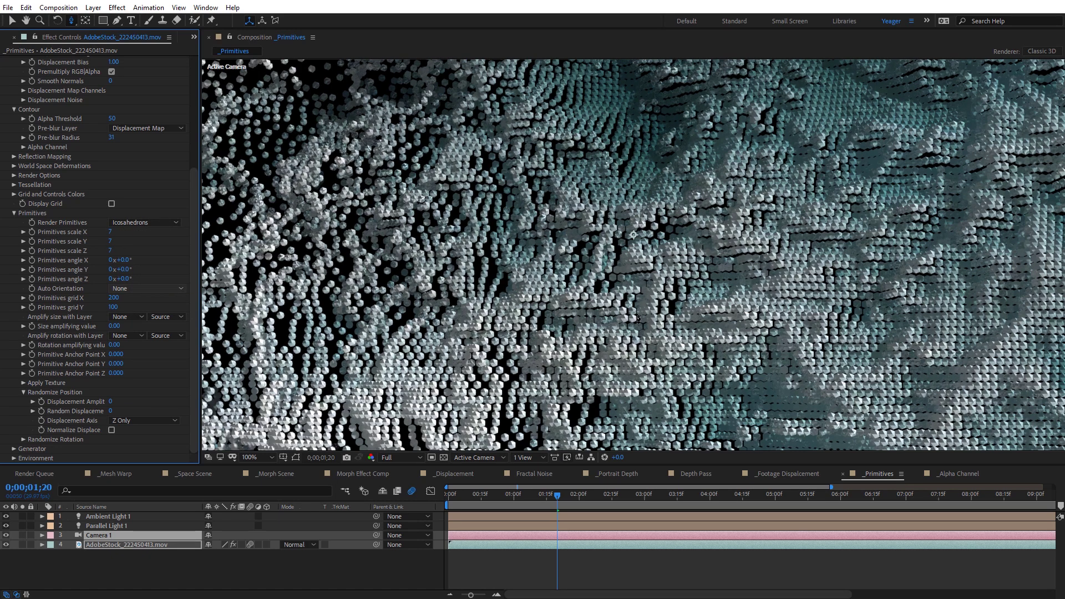
- Open the _Alpha Channel composition and scrub the shockwave to 0:00:00:04
{"action": "left_click", "coordinate": [958, 474]}
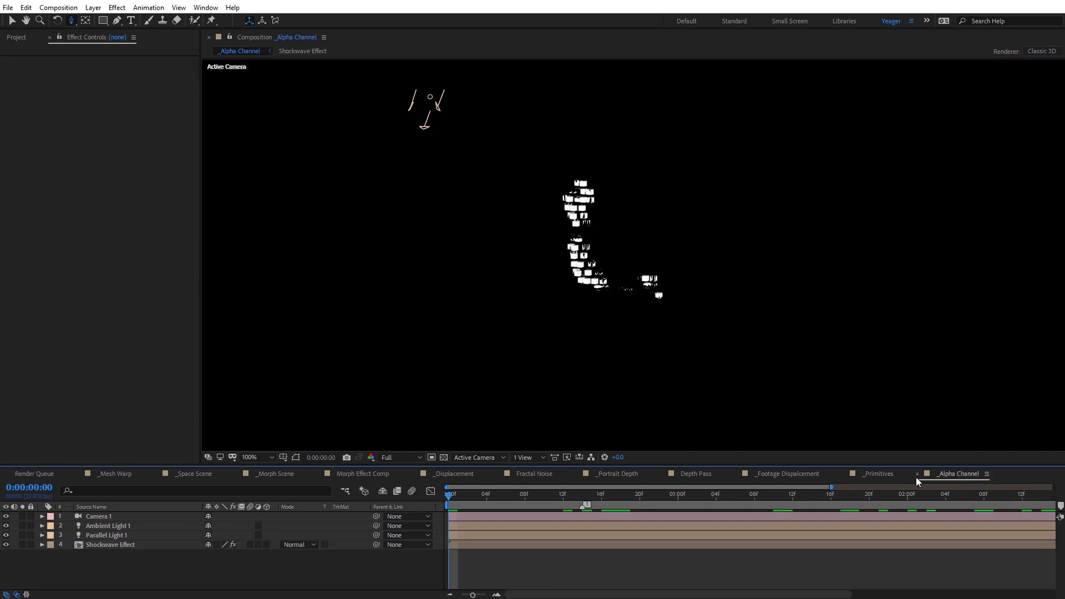
{"action": "left_click_drag", "start_coordinate": [451, 494], "coordinate": [486, 494]}
{"action": "scroll", "coordinate": [616, 331], "scroll_direction": "down", "scroll_amount": 4}
{"action": "key", "text": "slash"}
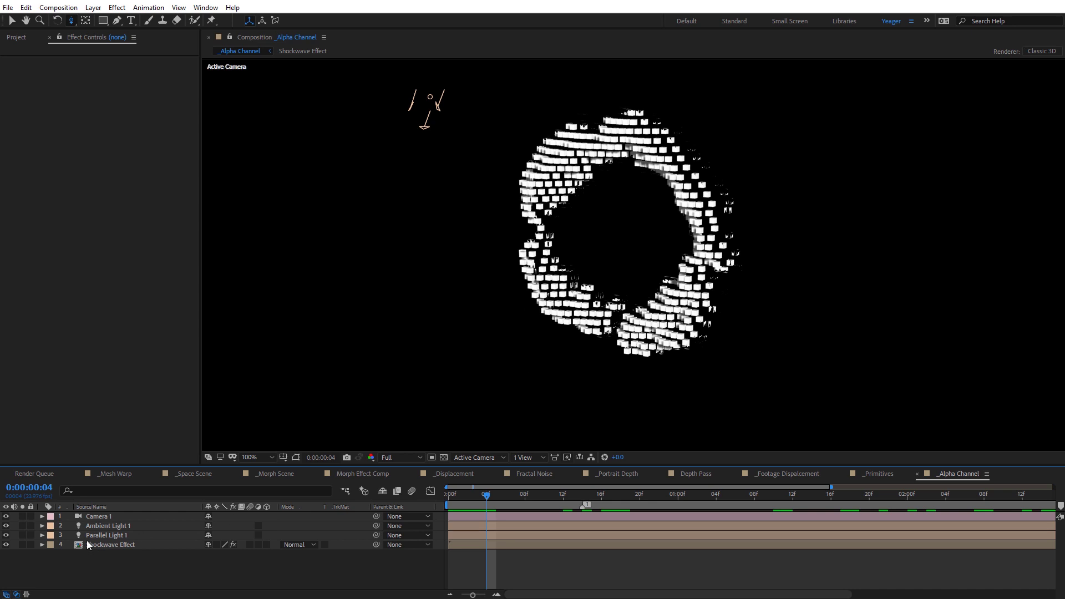
- Solo the Shockwave Effect layer and disable its effects to show the original shockwave footage
{"action": "left_click", "coordinate": [22, 545]}
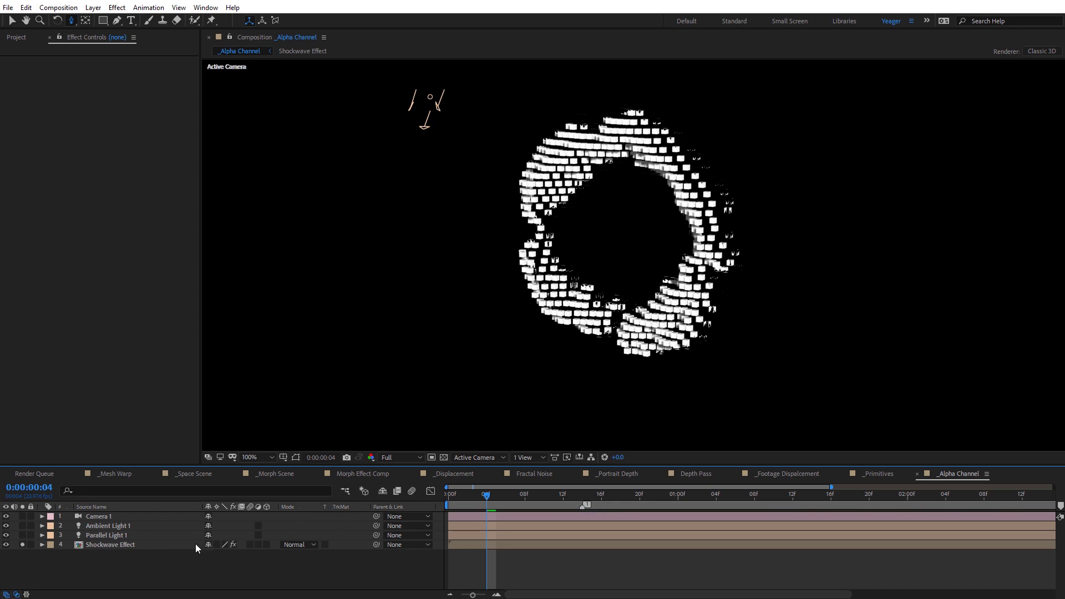
{"action": "left_click", "coordinate": [89, 545]}
{"action": "left_click", "coordinate": [233, 545]}
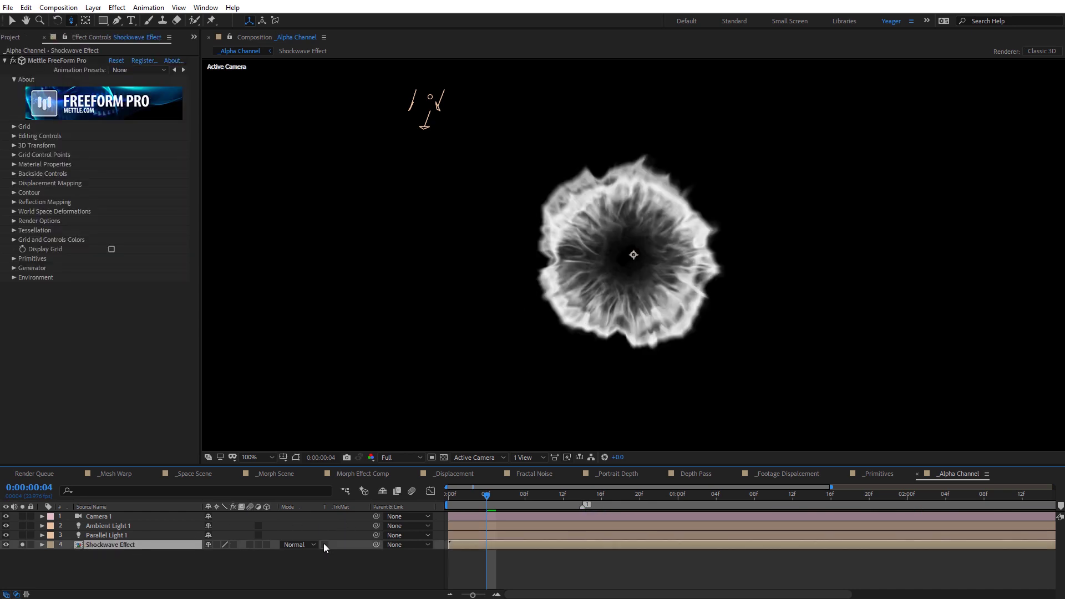
- Preview the original shockwave footage, and unsolo the Shockwave Effect layer with its effects enabled again
{"action": "key", "text": "space"}
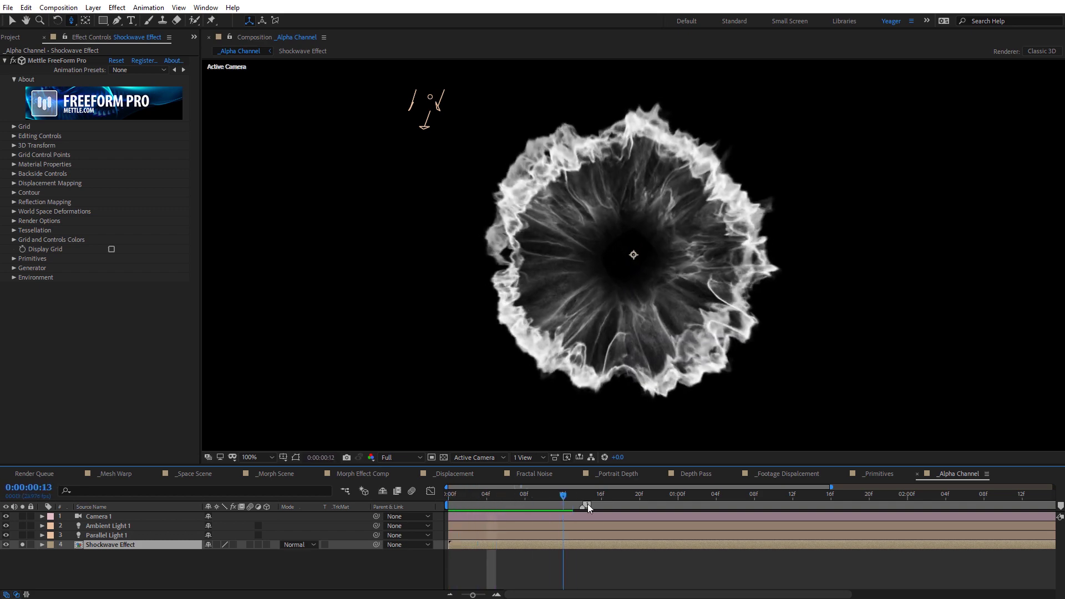
{"action": "key", "text": "space"}
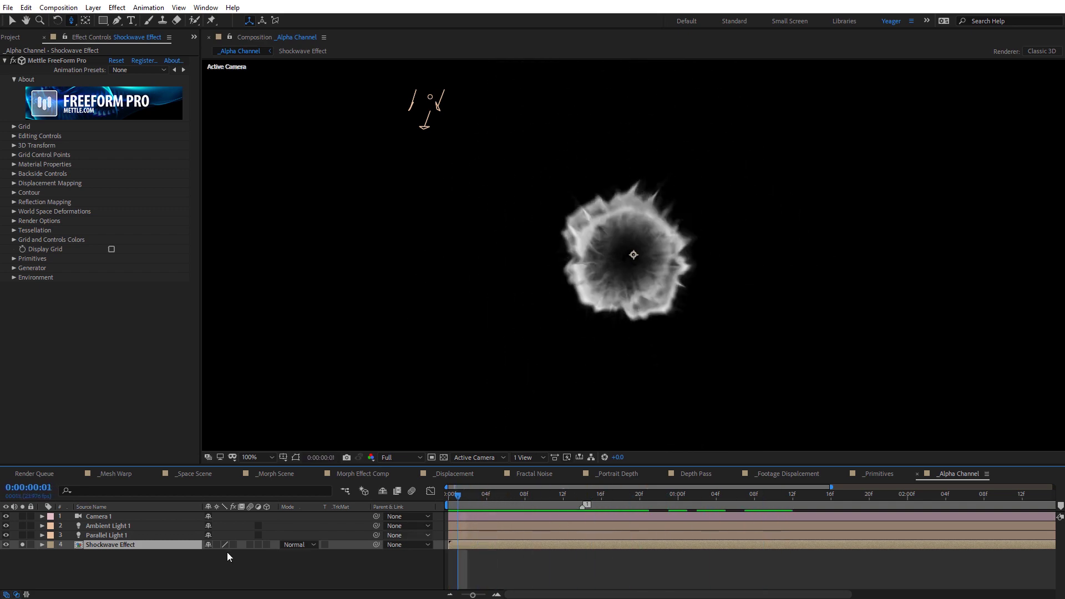
{"action": "left_click", "coordinate": [22, 545]}
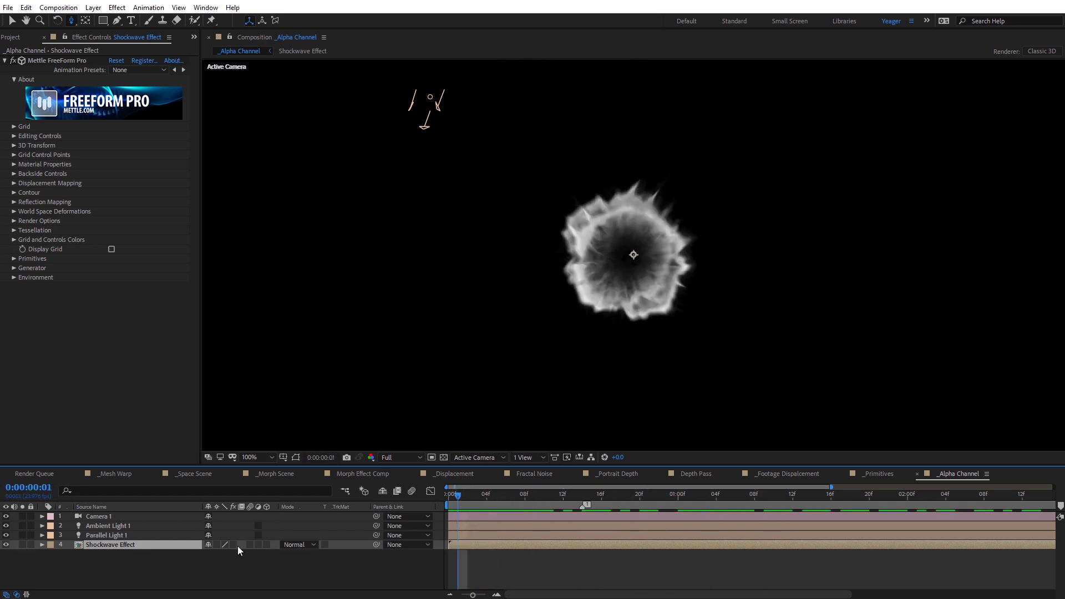
{"action": "left_click", "coordinate": [237, 545]}
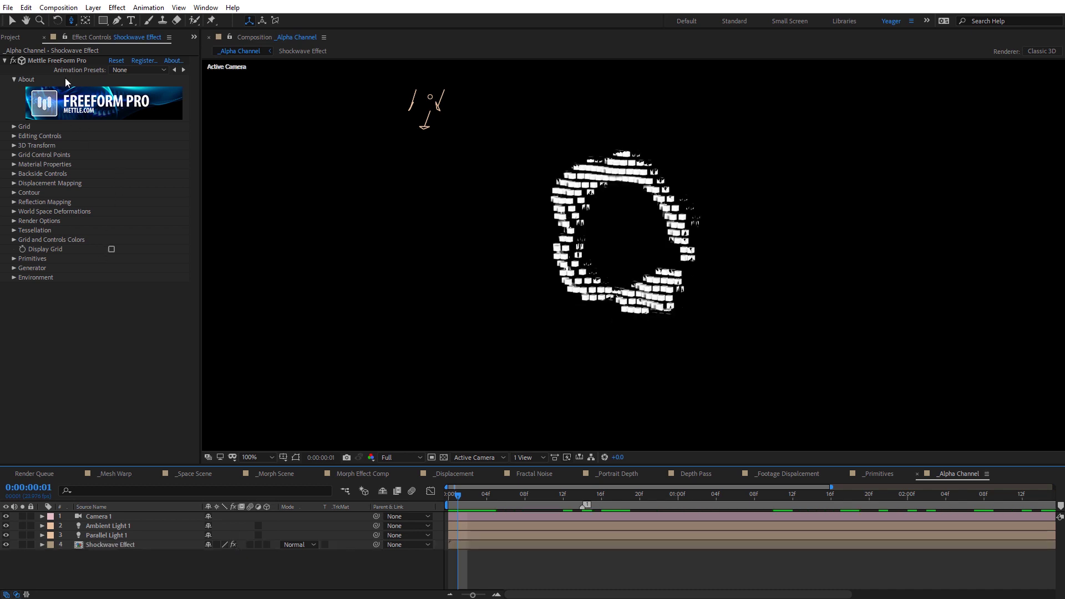
- Expand the Primitives settings and preview the shockwave rendered as cubes
{"action": "left_click", "coordinate": [14, 259]}
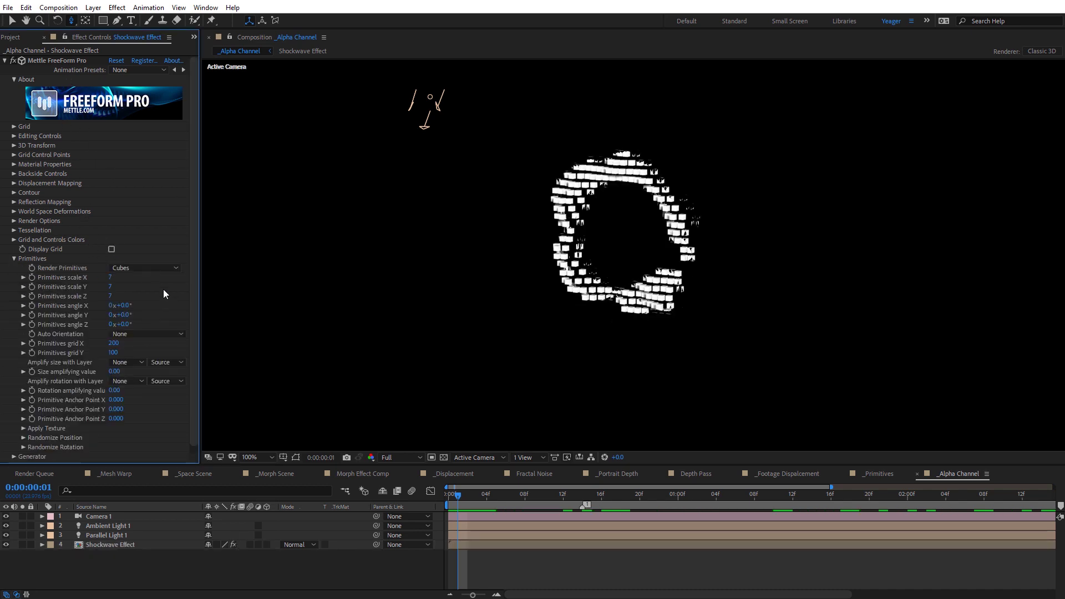
{"action": "key", "text": "space"}
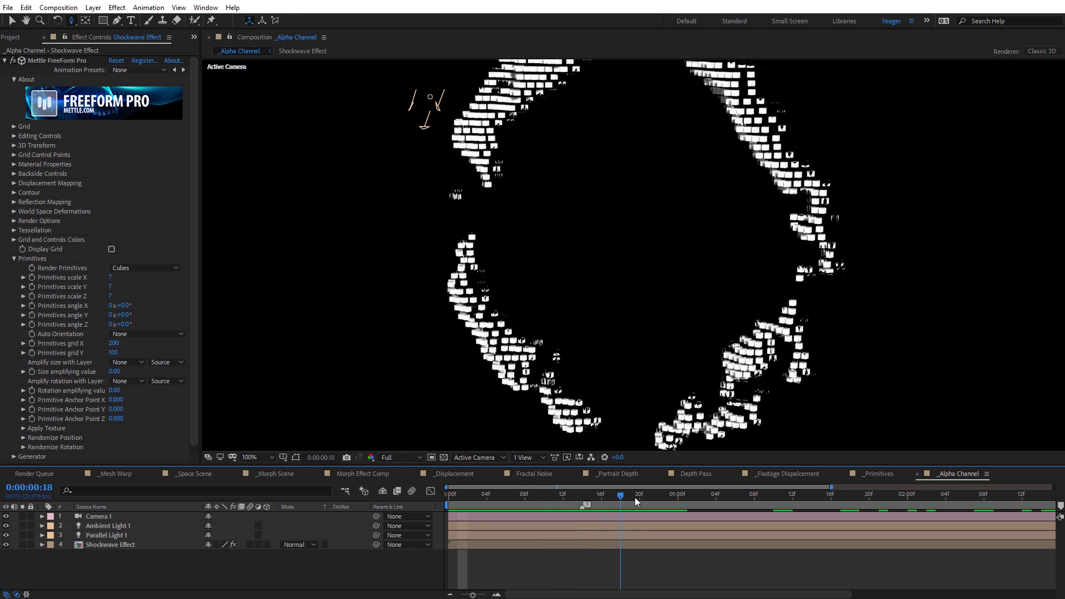
{"action": "key", "text": "space"}
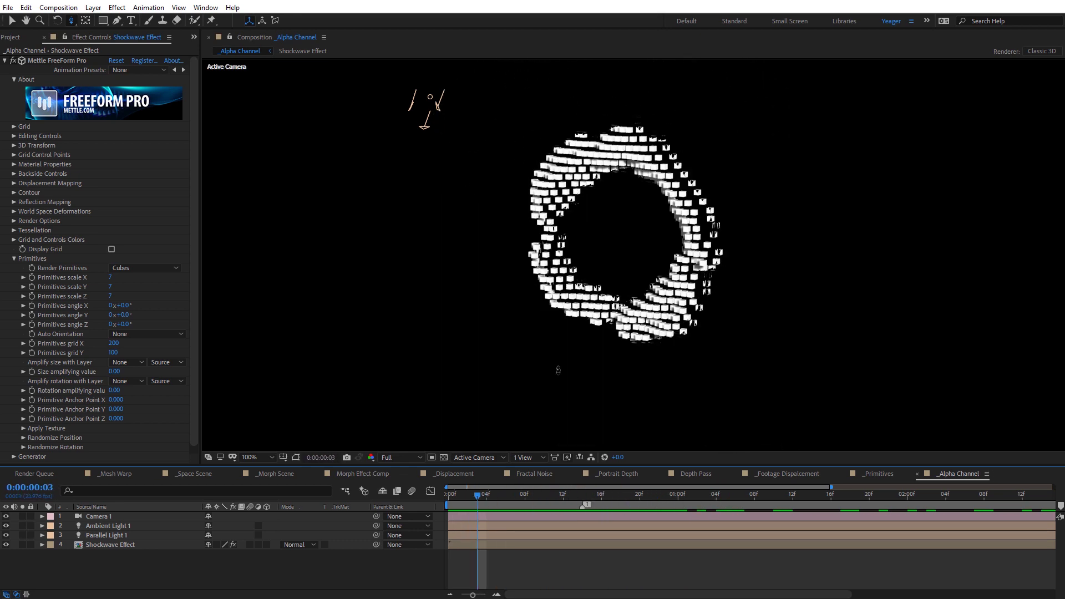
- Expand the Generator settings and set Grid Size Z to 4 at 0:00:00:02
{"action": "scroll", "coordinate": [193, 377], "scroll_direction": "down", "scroll_amount": 1}
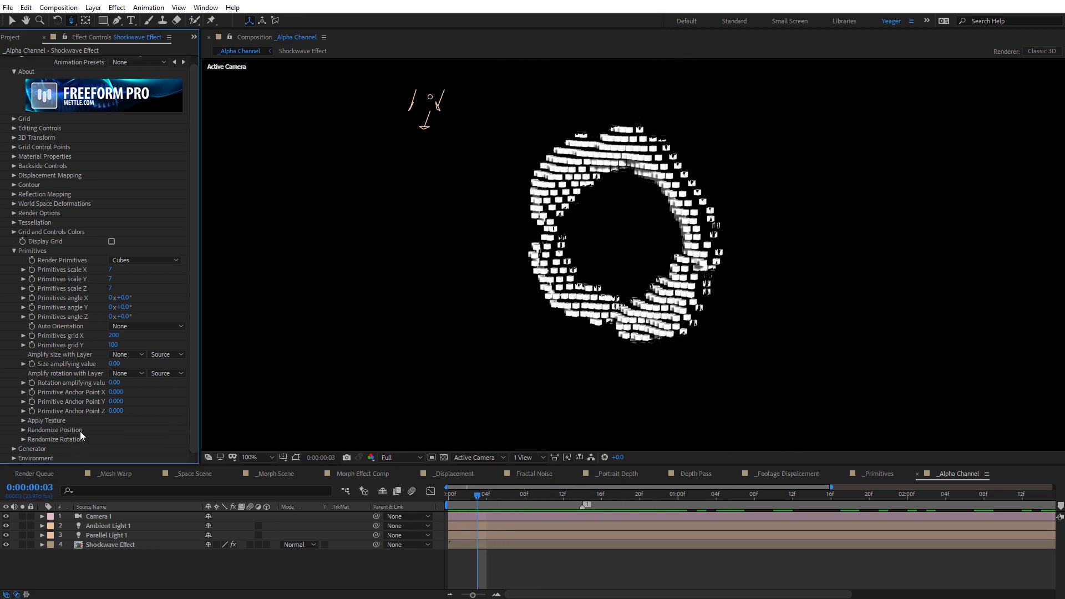
{"action": "left_click", "coordinate": [14, 449]}
{"action": "scroll", "coordinate": [157, 438], "scroll_direction": "down", "scroll_amount": 5}
{"action": "left_click_drag", "start_coordinate": [195, 331], "coordinate": [194, 357]}
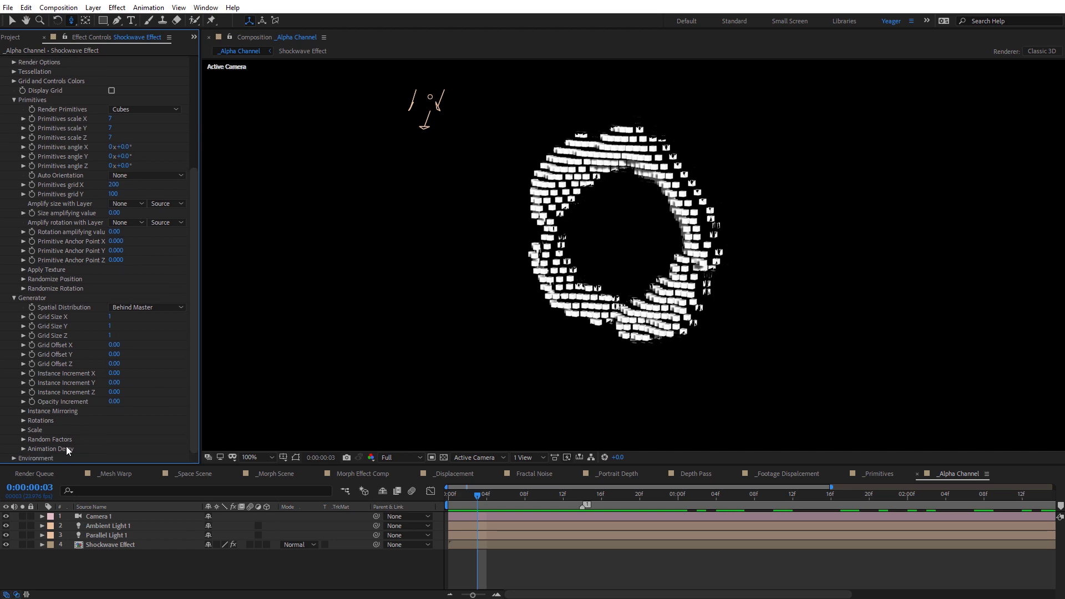
{"action": "mouse_move", "coordinate": [477, 494]}
{"action": "left_mouse_down"}
{"action": "mouse_move", "coordinate": [549, 504]}
{"action": "mouse_move", "coordinate": [470, 510]}
{"action": "left_mouse_up"}
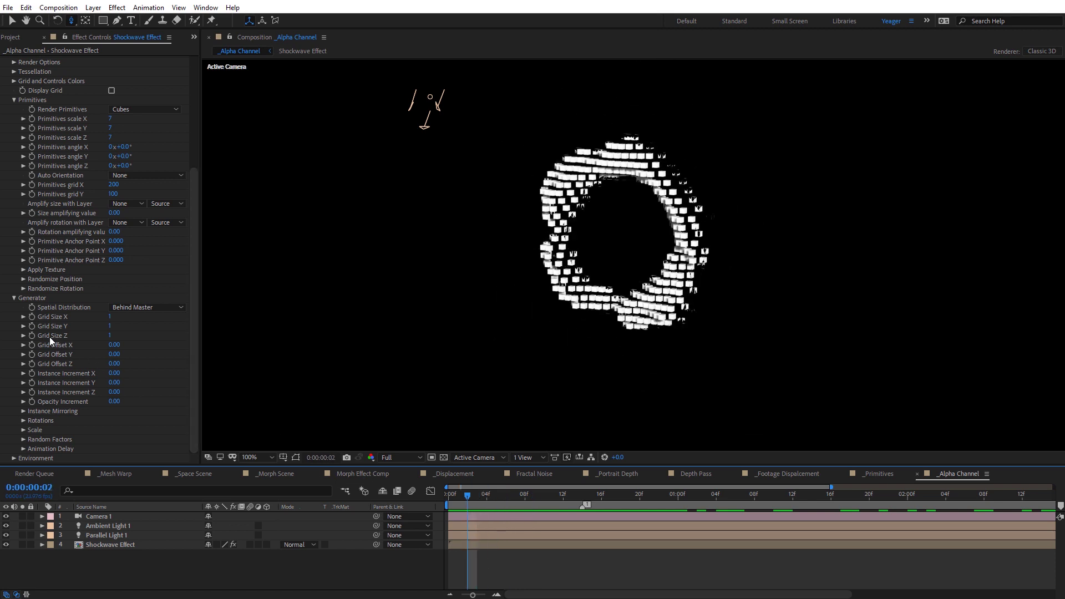
{"action": "left_click", "coordinate": [110, 336]}
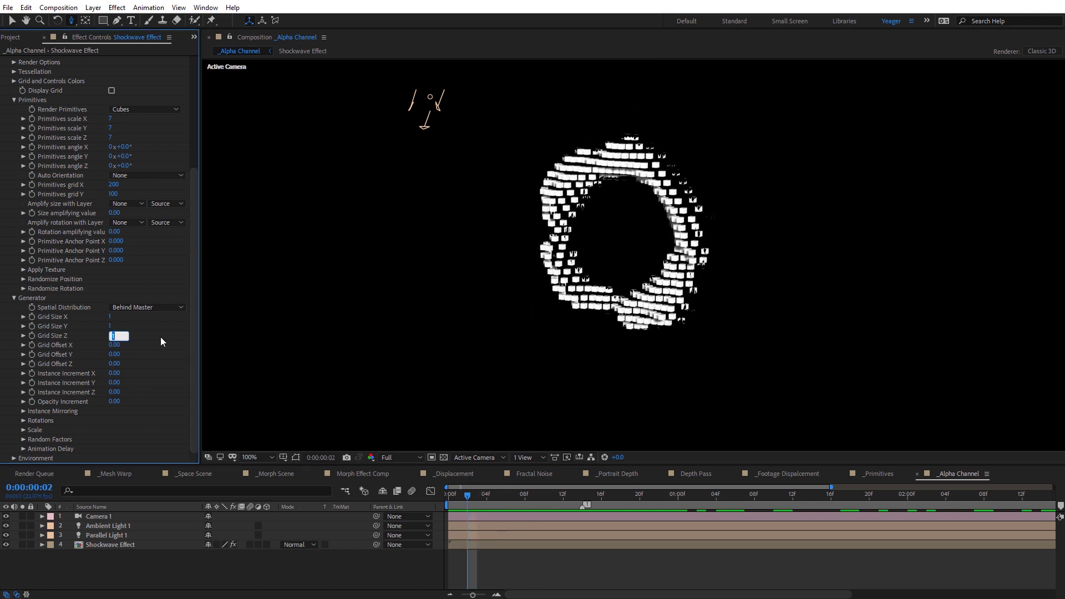
{"action": "type", "text": "4"}
{"action": "key", "text": "Return"}
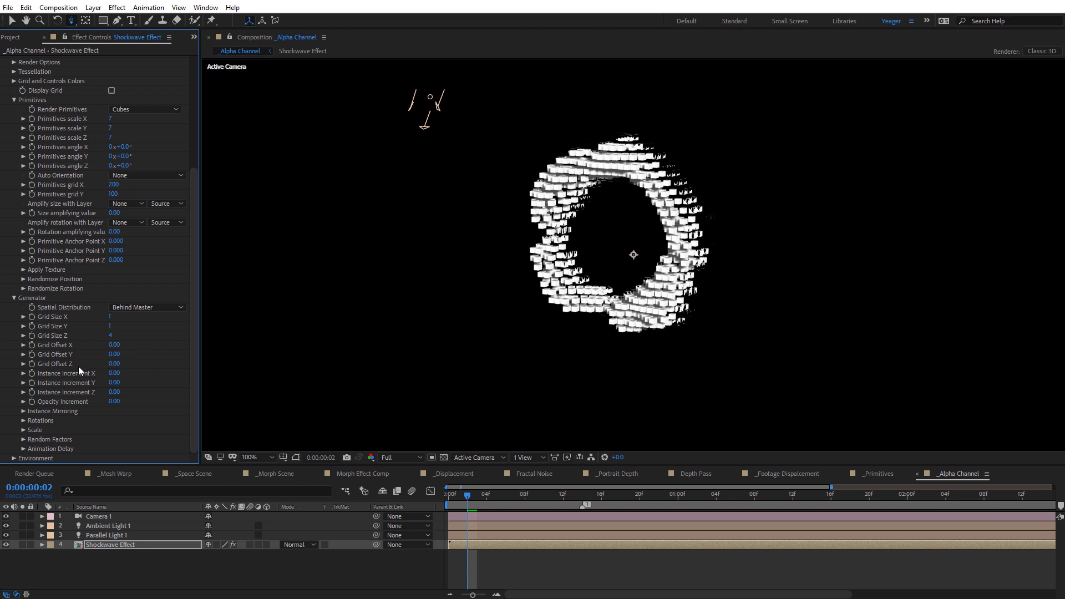
- Set the Generator's Grid Offset Z to 240 and preview the spaced shockwave copies
{"action": "left_click_drag", "start_coordinate": [114, 369], "coordinate": [126, 363]}
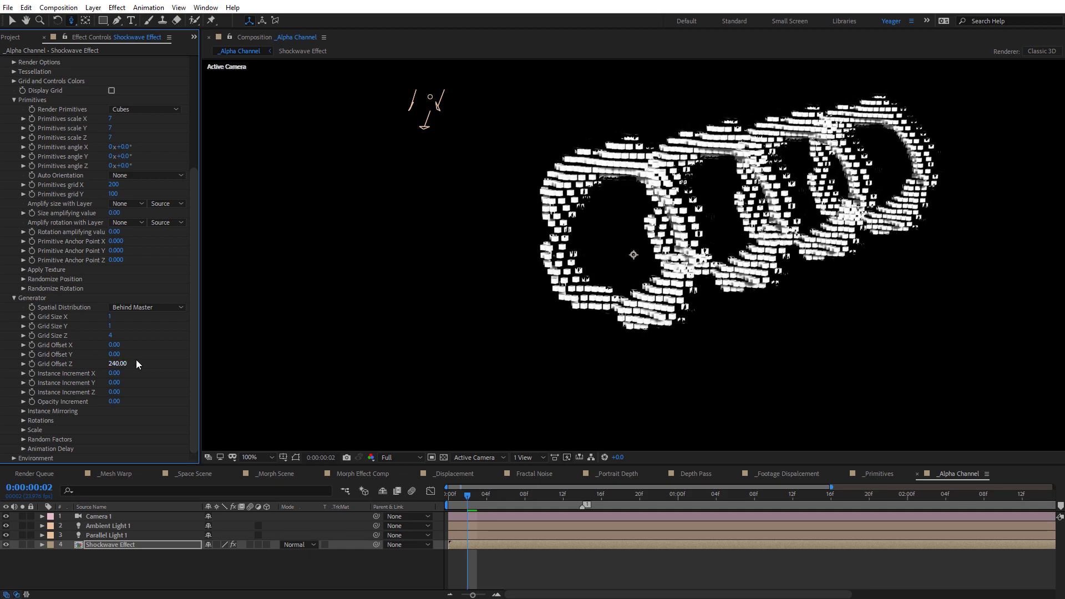
{"action": "key", "text": "space"}
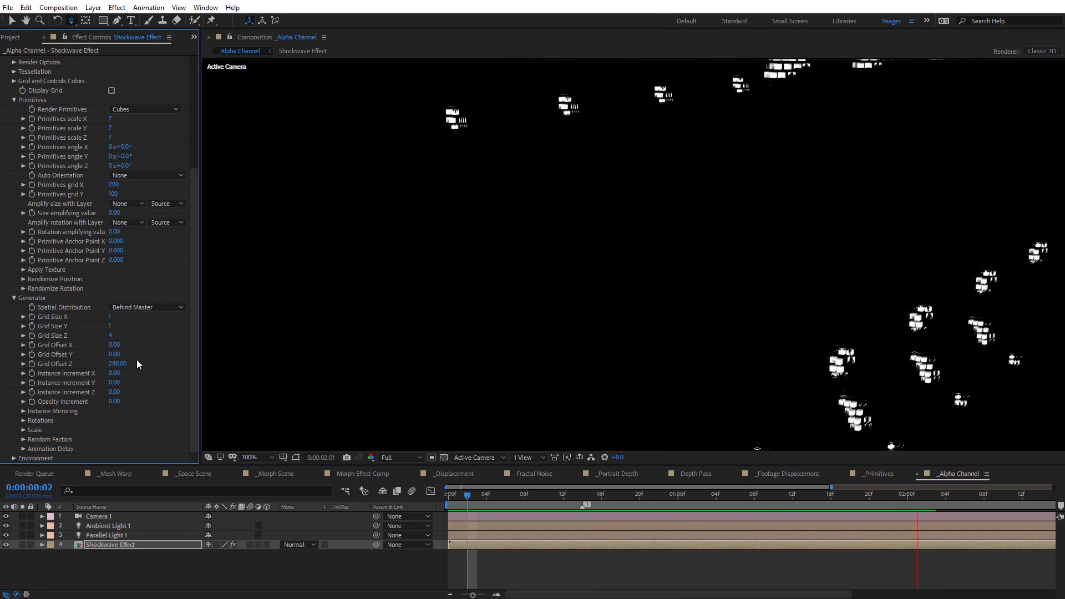
{"action": "scroll", "coordinate": [650, 241], "scroll_direction": "down", "scroll_amount": 2}
- Go to 0:00:00:07 and orbit the camera to view the row of shockwave rings from higher up
{"action": "left_click_drag", "start_coordinate": [552, 493], "coordinate": [516, 494]}
{"action": "key", "text": "c"}
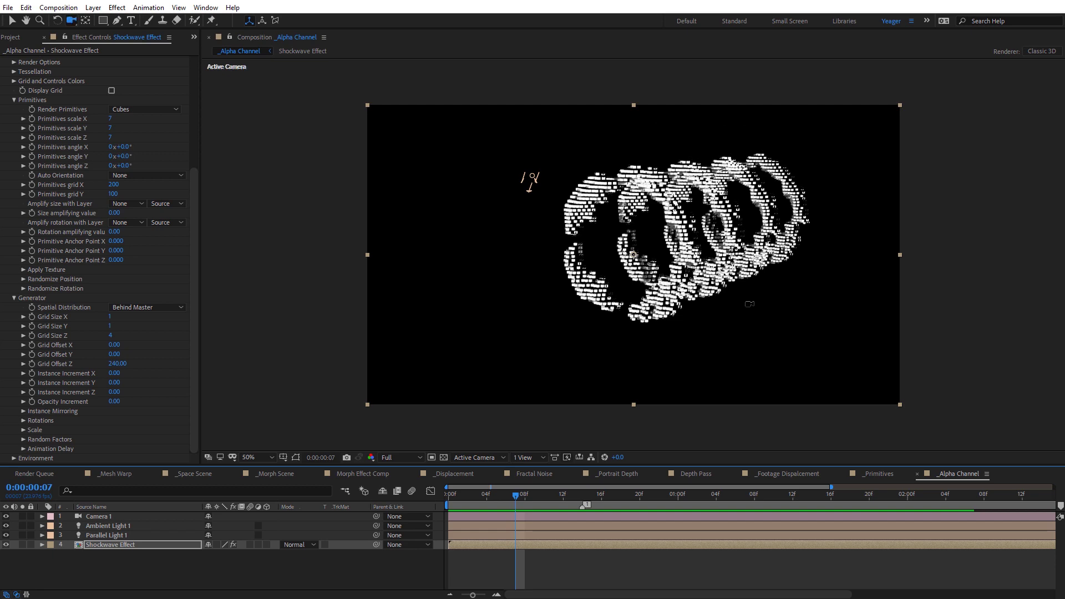
{"action": "left_click_drag", "start_coordinate": [529, 180], "coordinate": [587, 305]}
{"action": "left_click_drag", "start_coordinate": [750, 311], "coordinate": [747, 309]}
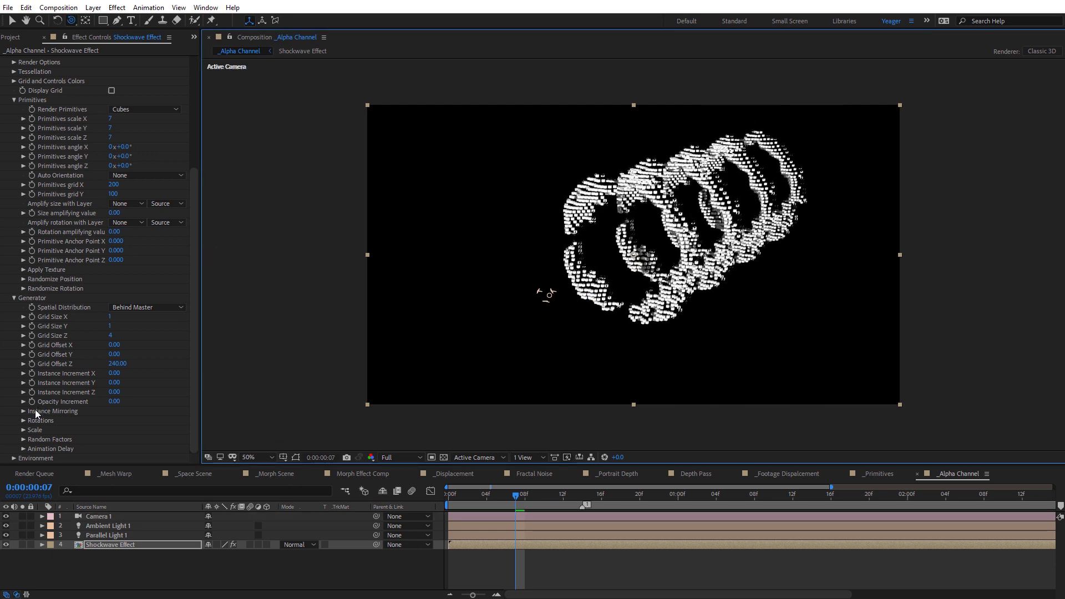
- Set Spiral Rotation Z in the Generator's Rotations to 103° to twist the shockwave copies
{"action": "left_click", "coordinate": [196, 323]}
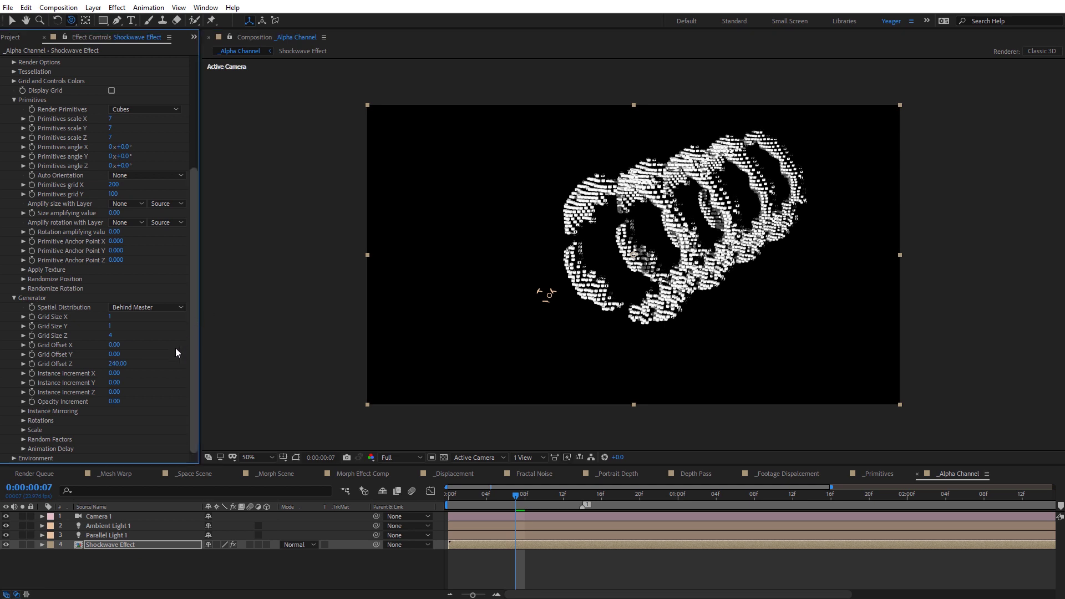
{"action": "left_click", "coordinate": [23, 421]}
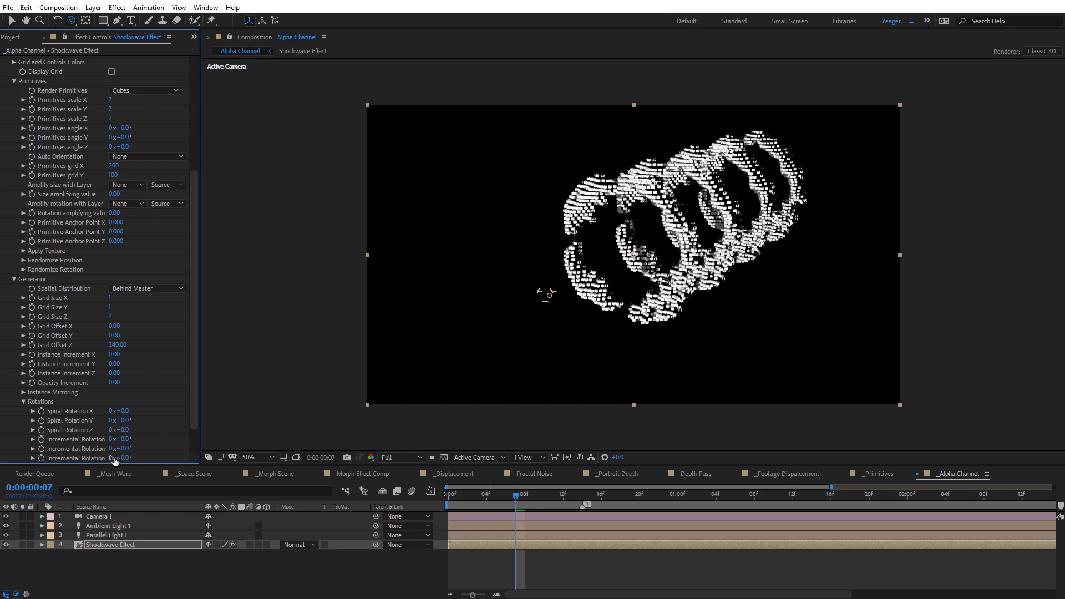
{"action": "left_click_drag", "start_coordinate": [122, 429], "coordinate": [181, 438]}
{"action": "mouse_move", "coordinate": [516, 494]}
{"action": "left_mouse_down"}
{"action": "mouse_move", "coordinate": [621, 493]}
{"action": "mouse_move", "coordinate": [475, 493]}
{"action": "mouse_move", "coordinate": [626, 486]}
{"action": "mouse_move", "coordinate": [516, 494]}
{"action": "left_mouse_up"}
- Expand the Fog settings under Environment and set the Fog Type to Linear
{"action": "left_click_drag", "start_coordinate": [192, 338], "coordinate": [192, 361]}
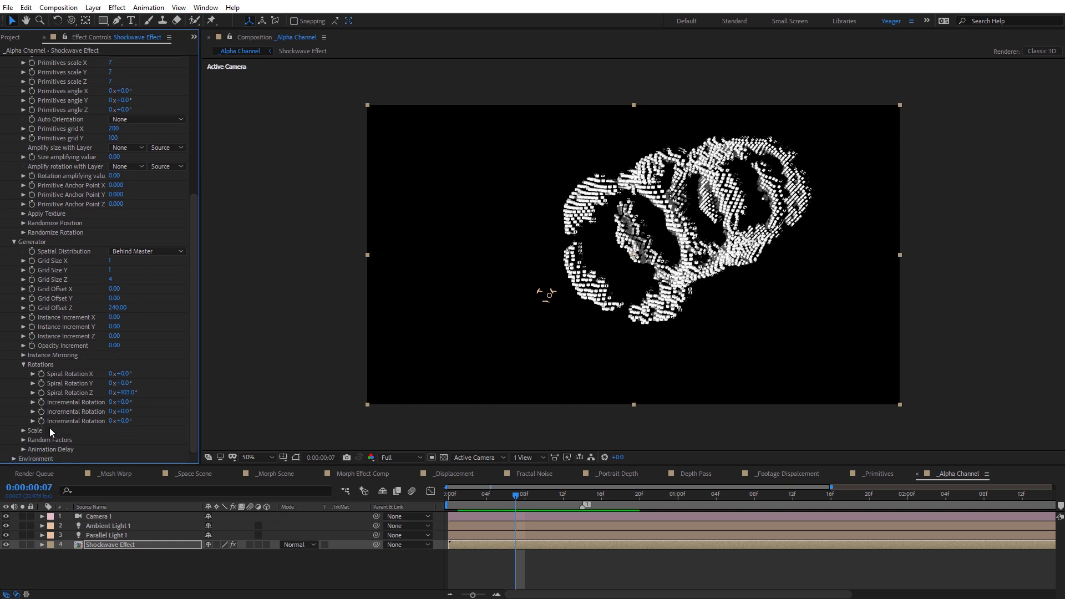
{"action": "left_click", "coordinate": [14, 458]}
{"action": "scroll", "coordinate": [106, 423], "scroll_direction": "down", "scroll_amount": 1}
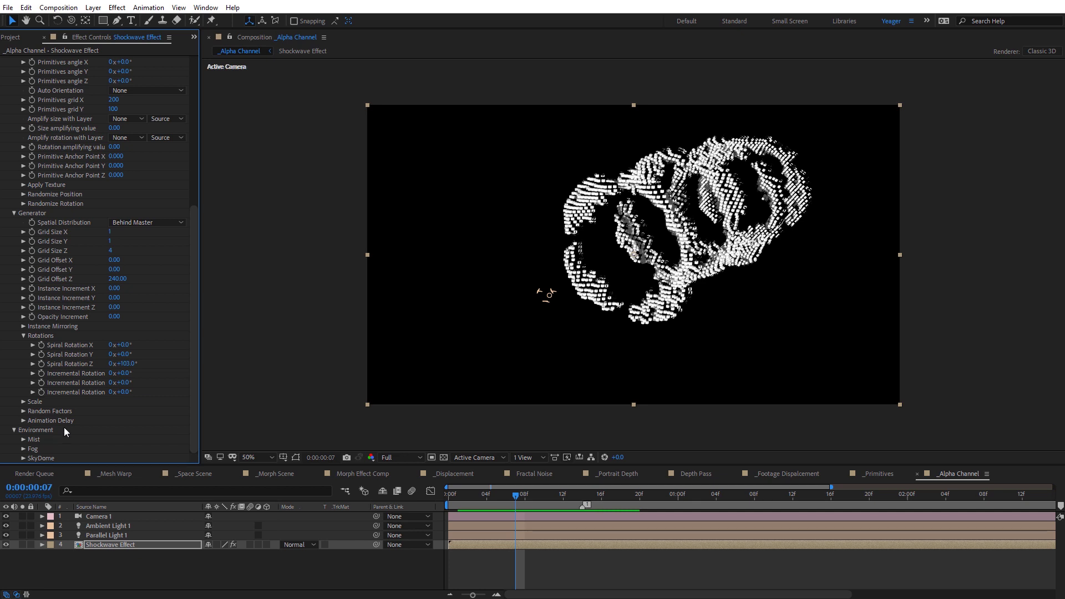
{"action": "left_click", "coordinate": [23, 449]}
{"action": "scroll", "coordinate": [192, 390], "scroll_direction": "down", "scroll_amount": 1}
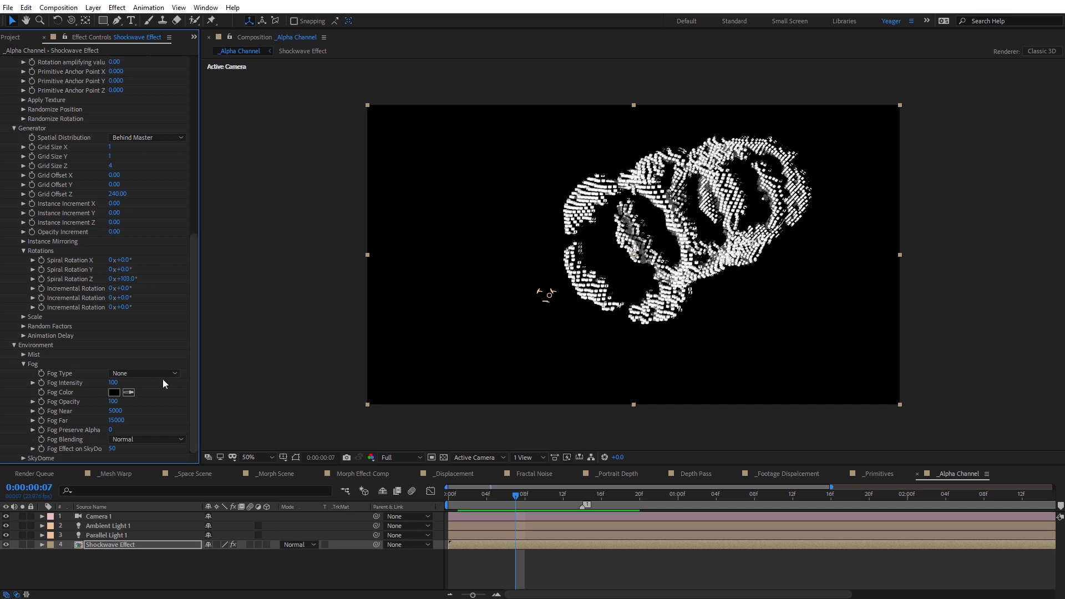
{"action": "left_click", "coordinate": [136, 374]}
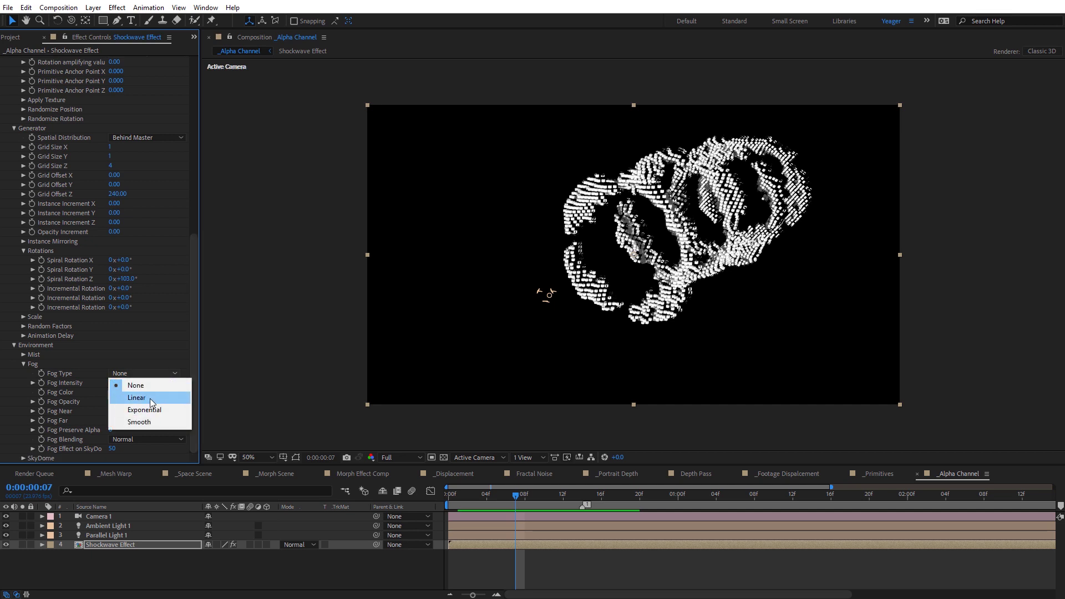
{"action": "left_click", "coordinate": [150, 398]}
- Tune the fog distances to Fog Near 1980 and Fog Far 4390, and change the Fog Color to bright green
{"action": "left_click_drag", "start_coordinate": [116, 422], "coordinate": [42, 421]}
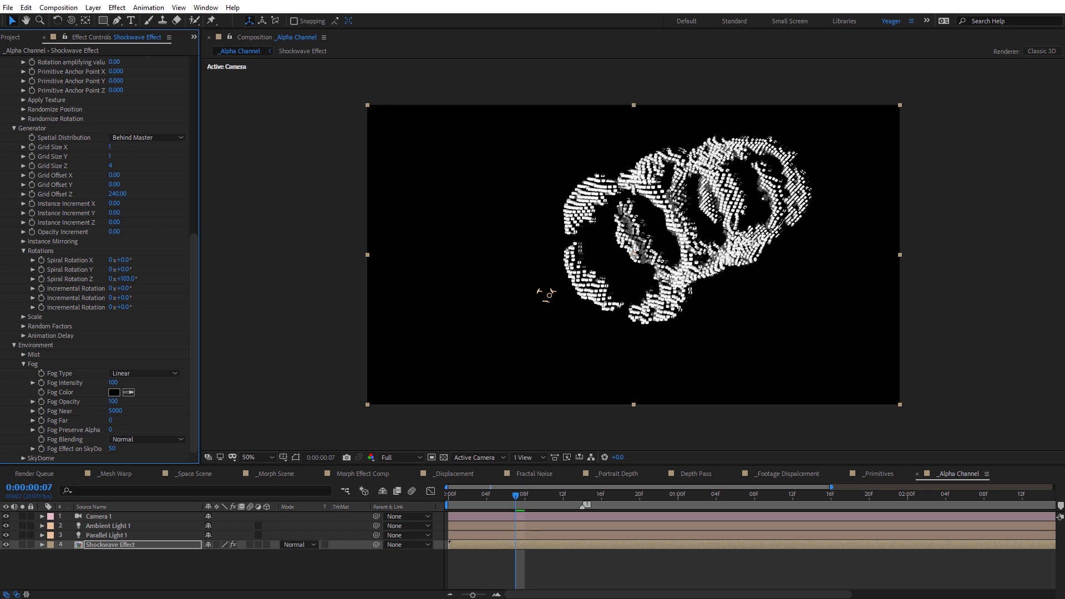
{"action": "left_click_drag", "start_coordinate": [115, 410], "coordinate": [151, 417]}
{"action": "left_click", "coordinate": [114, 392]}
{"action": "left_click_drag", "start_coordinate": [873, 347], "coordinate": [873, 377]}
{"action": "left_click", "coordinate": [866, 298]}
{"action": "left_click", "coordinate": [967, 295]}
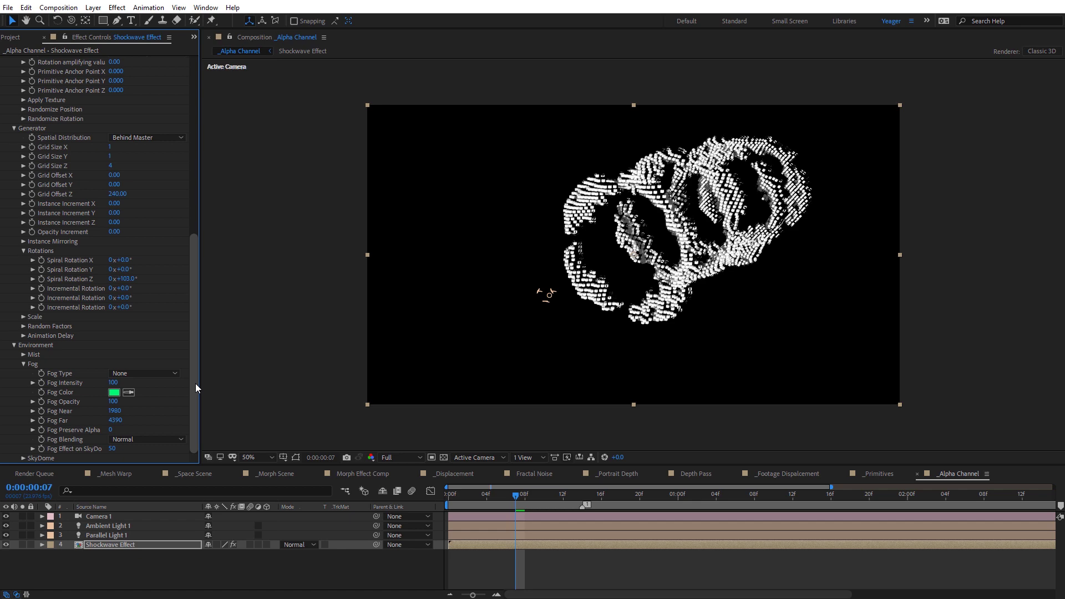
- Open the VR Comp Editor script and add a blank 1920-wide 16:9 3D edit with the 3D plugins option enabled
{"action": "left_click", "coordinate": [211, 8]}
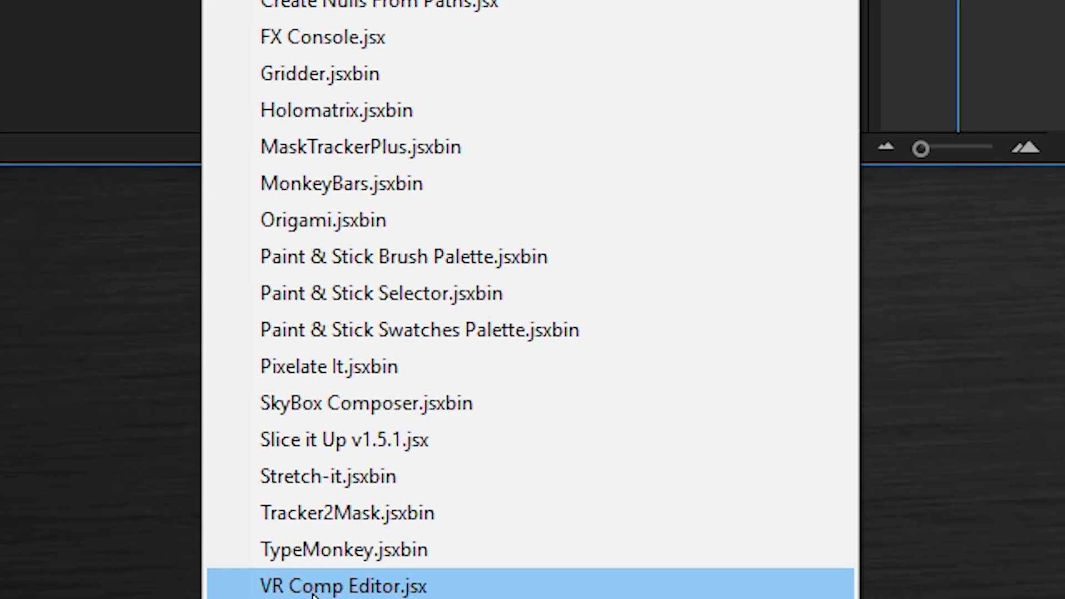
{"action": "left_click", "coordinate": [313, 593]}
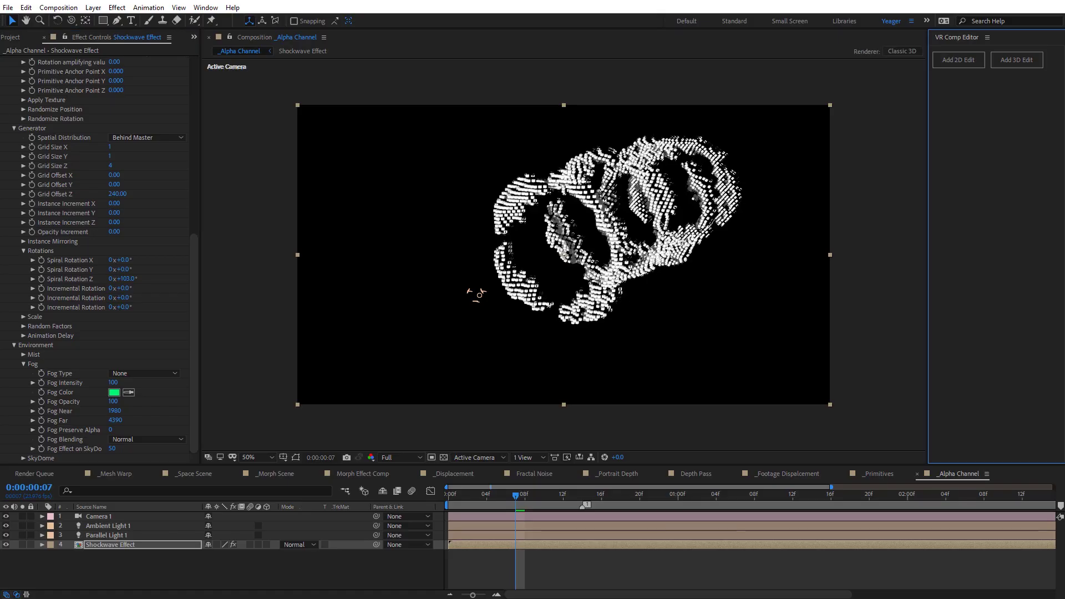
{"action": "left_click", "coordinate": [1028, 61]}
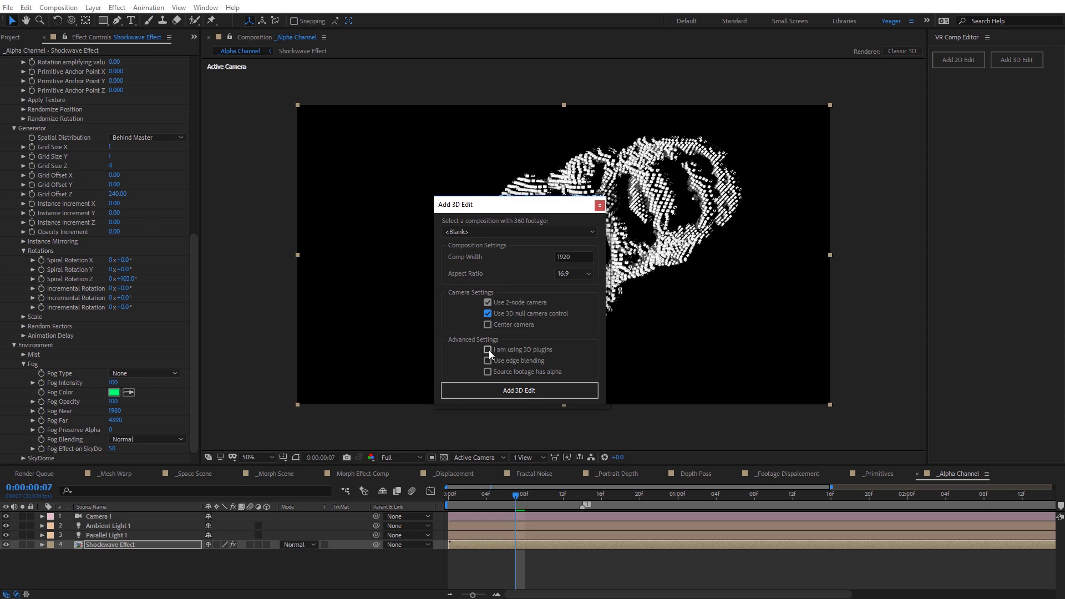
{"action": "left_click", "coordinate": [536, 387]}
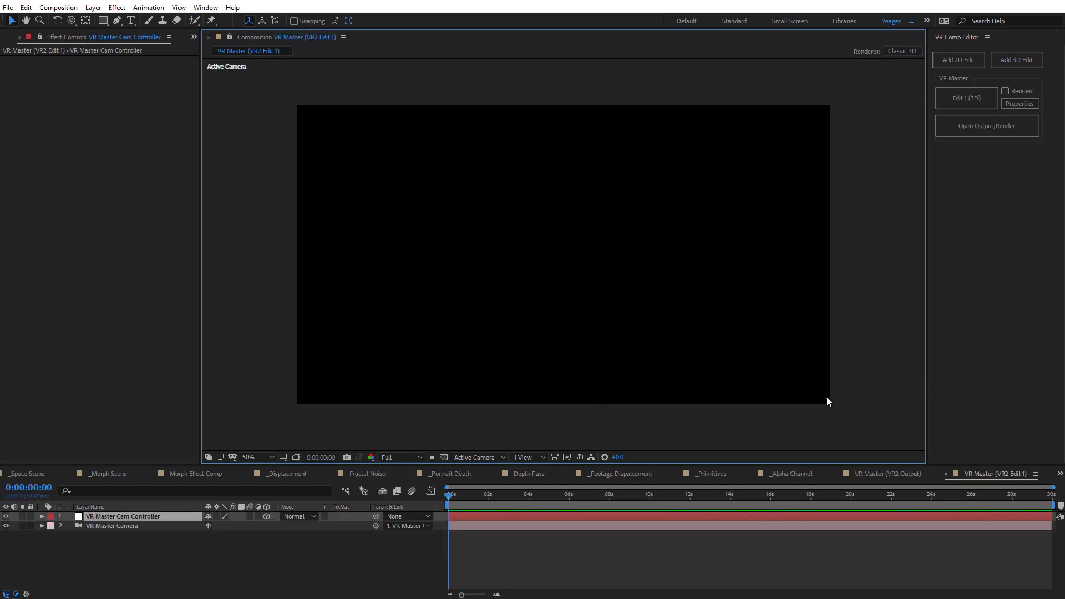
- Import the _Alpha Channel composition into Edit 1 (3D) through its edit properties
{"action": "left_click", "coordinate": [1012, 106]}
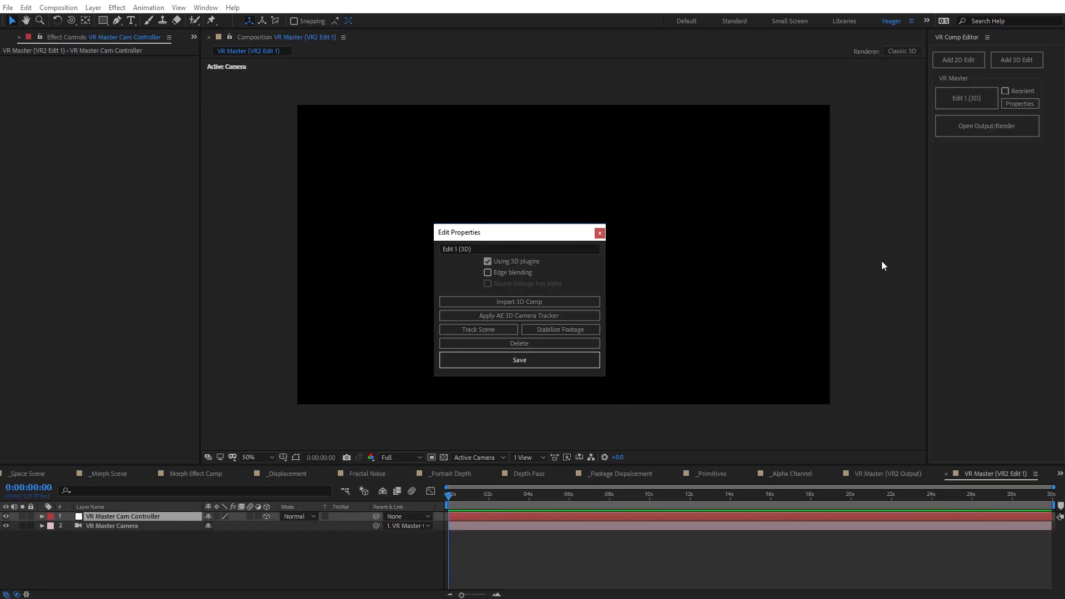
{"action": "left_click", "coordinate": [526, 302]}
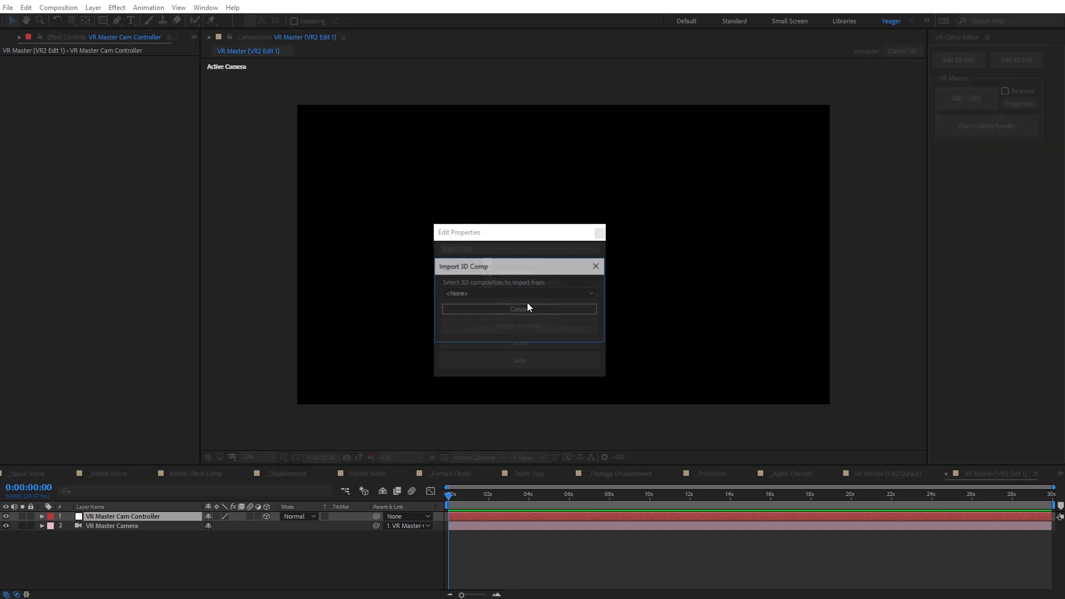
{"action": "left_click", "coordinate": [475, 295]}
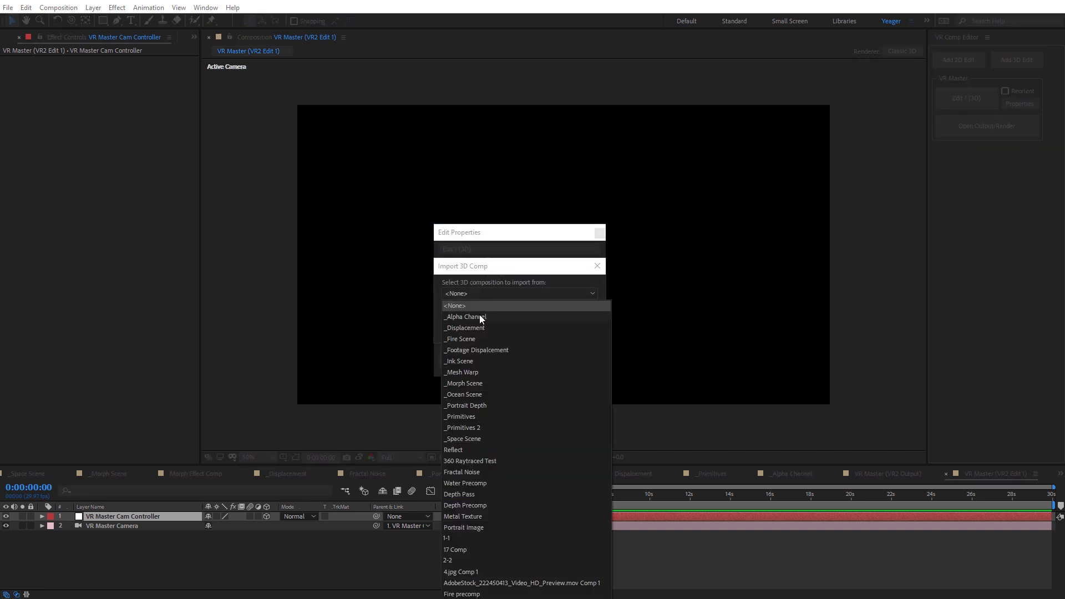
{"action": "left_click", "coordinate": [479, 317]}
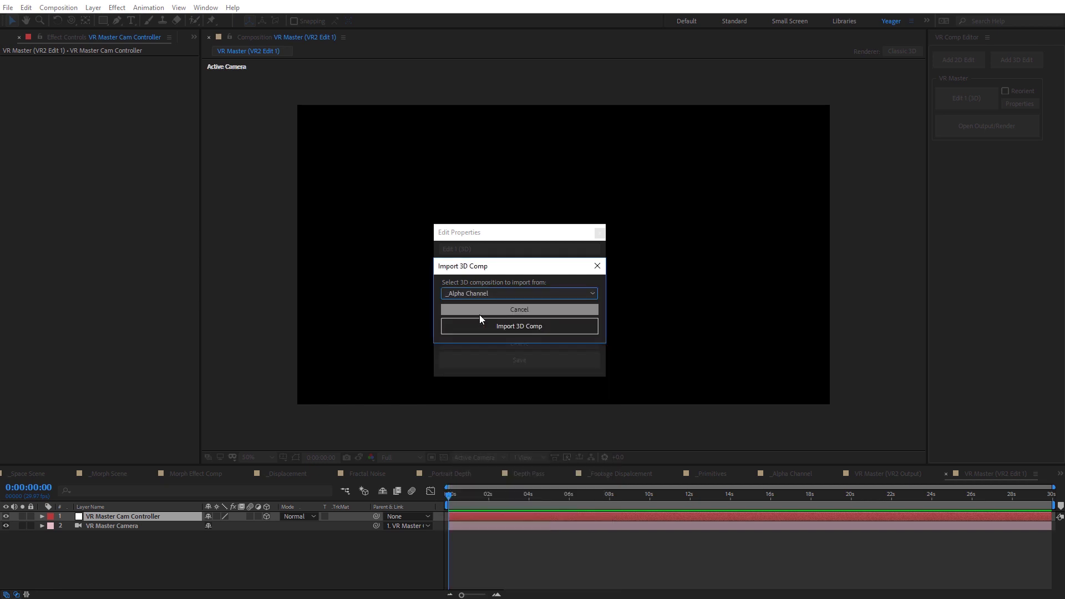
{"action": "left_click", "coordinate": [521, 327]}
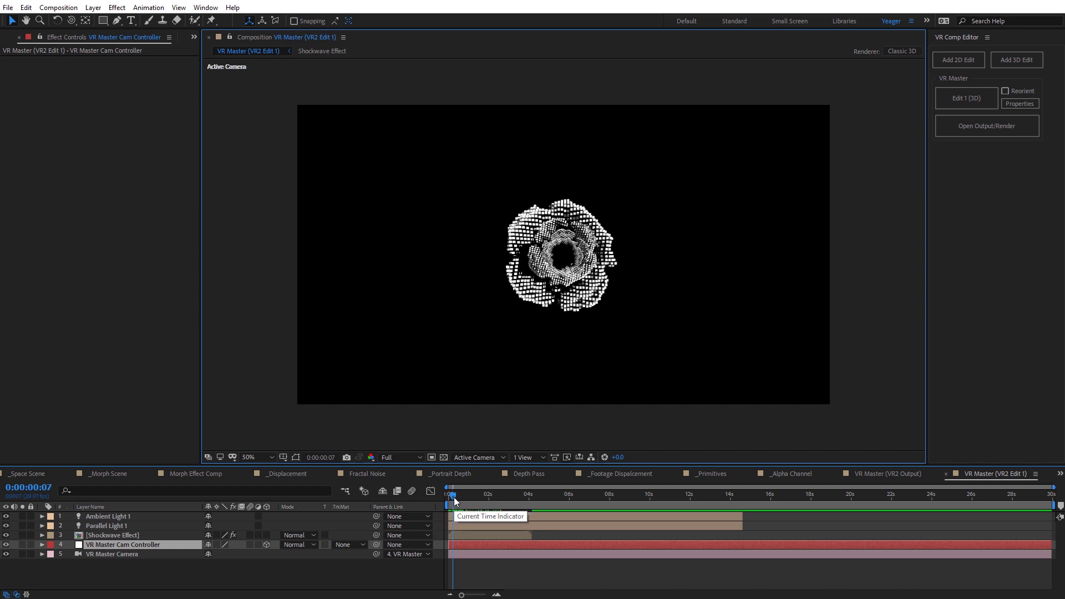
- Go to 0:00:00:12 and move the VR Master Cam Controller forward to a Z position of -115
{"action": "left_click_drag", "start_coordinate": [453, 497], "coordinate": [457, 501]}
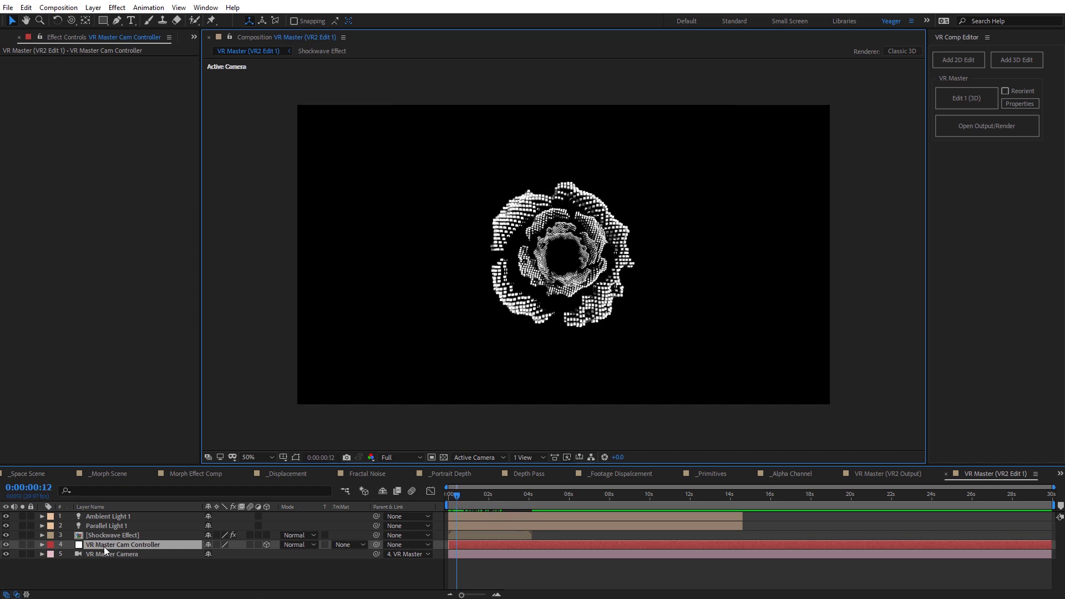
{"action": "key", "text": "p"}
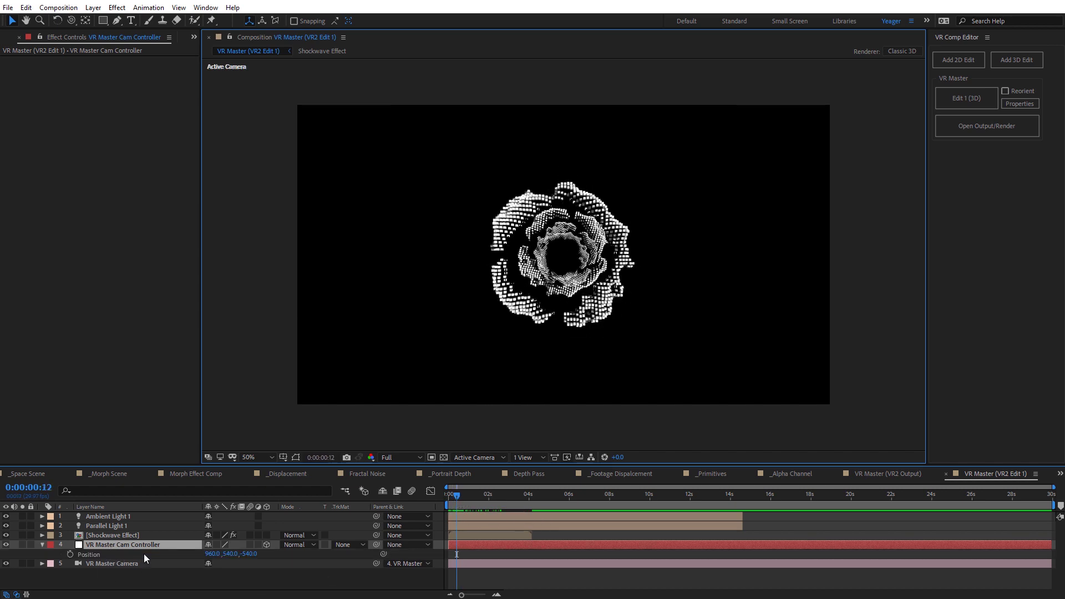
{"action": "left_click_drag", "start_coordinate": [250, 553], "coordinate": [556, 504]}
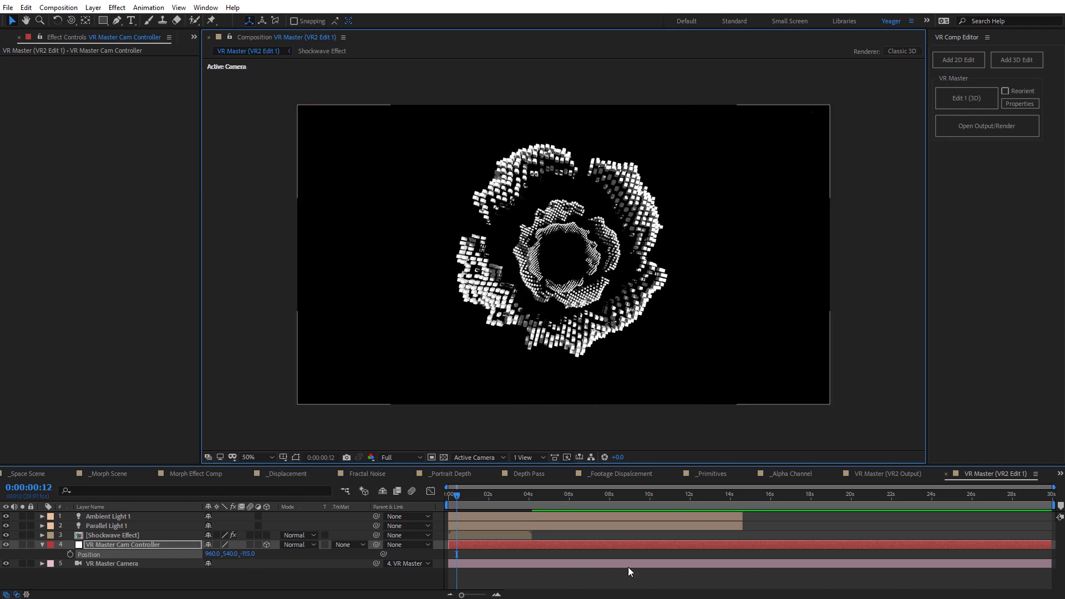
- Open the VR output composition and scrub the 360 shockwave to 0:00:01:08
{"action": "left_click", "coordinate": [991, 130]}
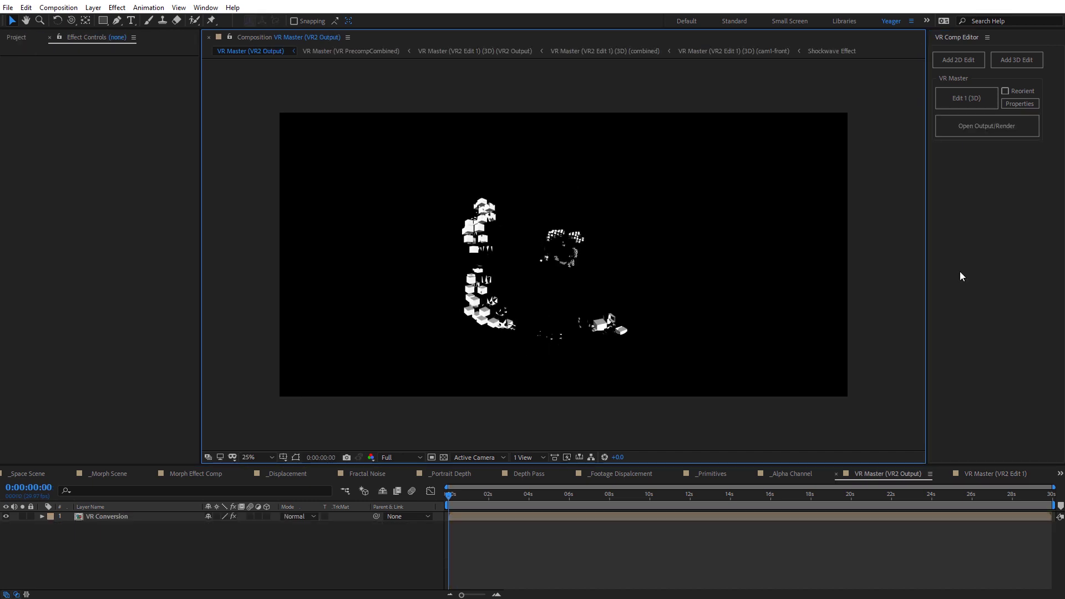
{"action": "left_click_drag", "start_coordinate": [452, 495], "coordinate": [476, 494]}
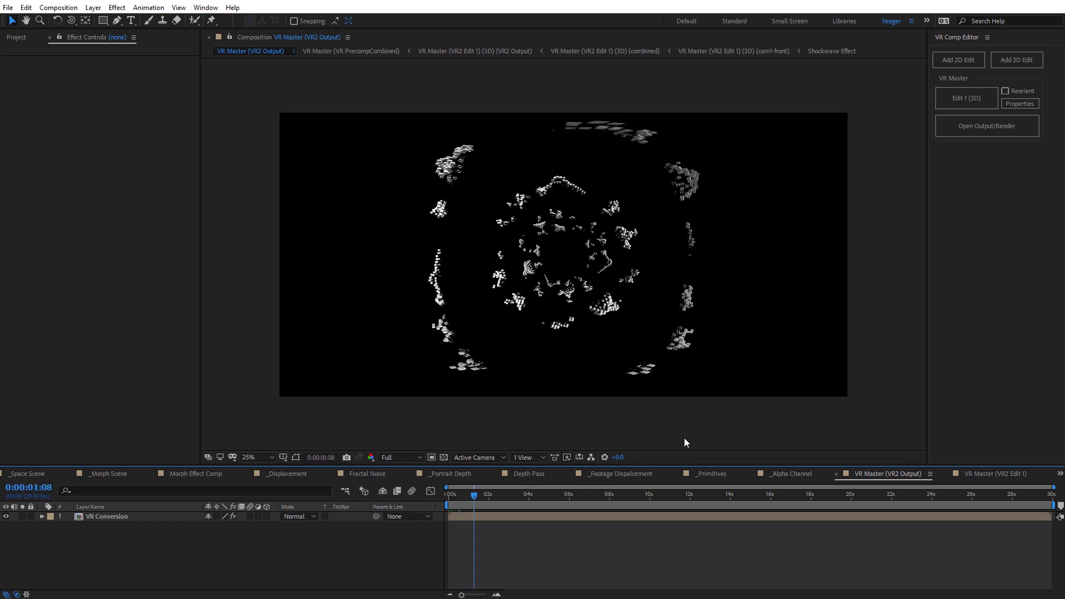